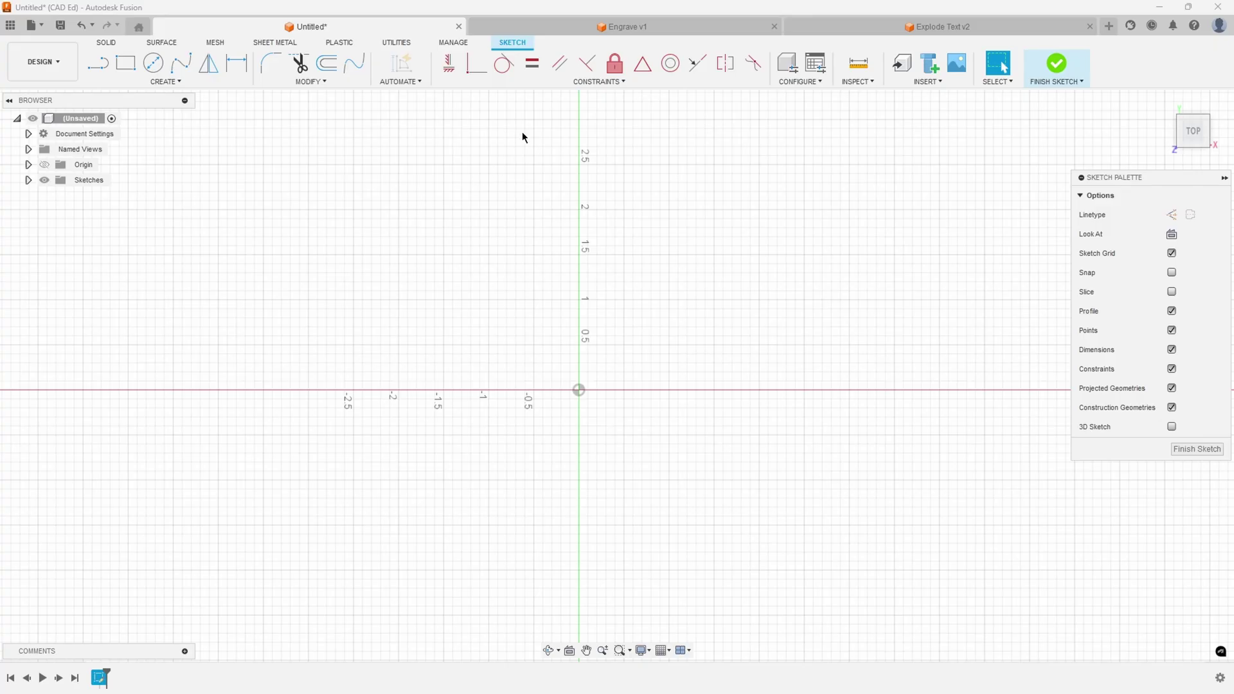
# - Create sketch text reading "FUSION" in a rectangular frame above the horizontal axis, extending mostly to the left of the vertical axis
pyautogui.click(159, 82)
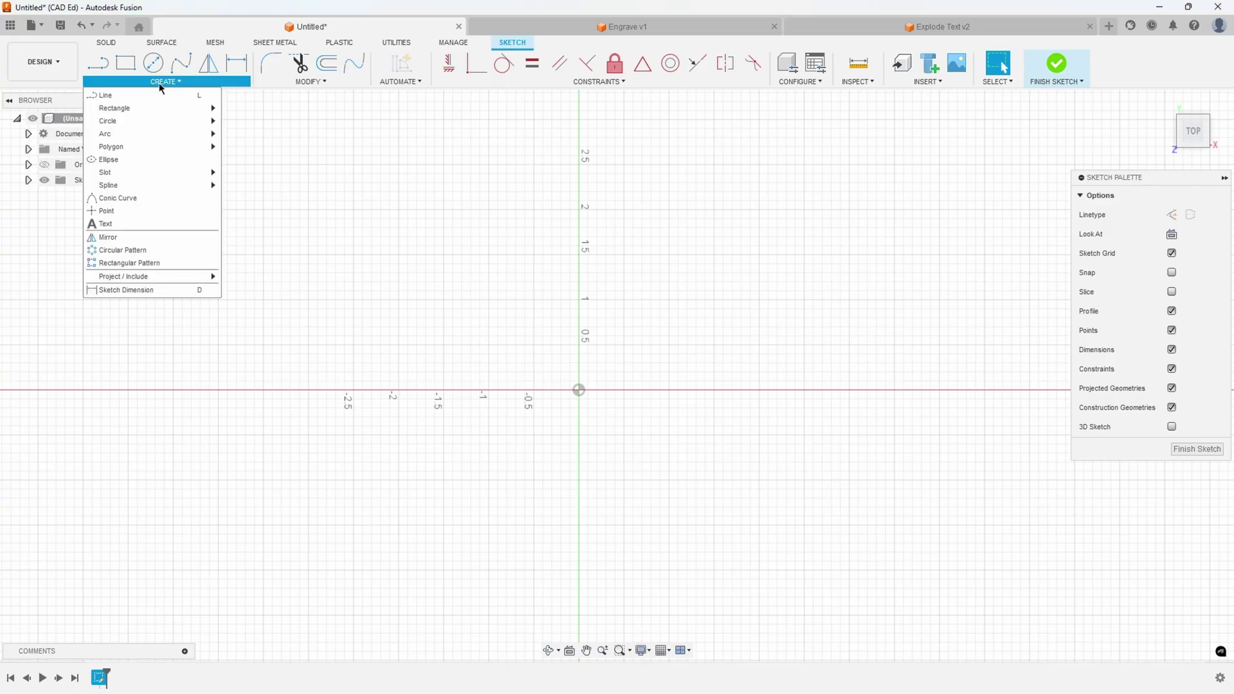
pyautogui.click(118, 223)
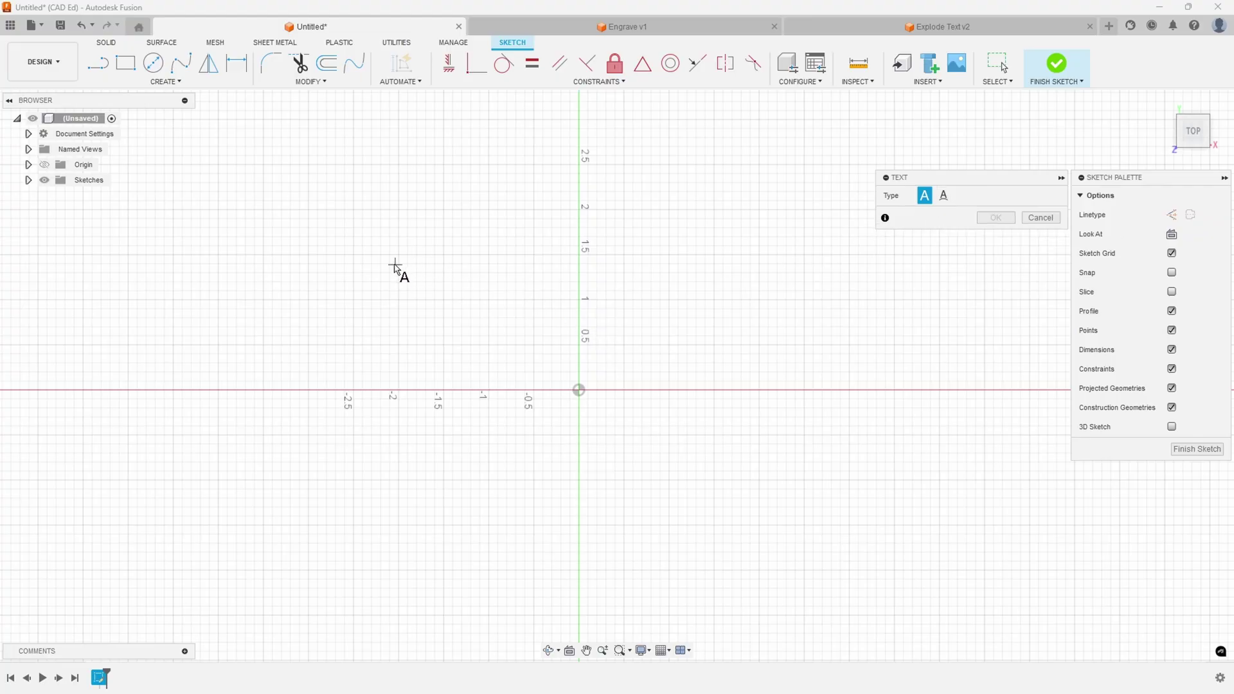
pyautogui.click(340, 225)
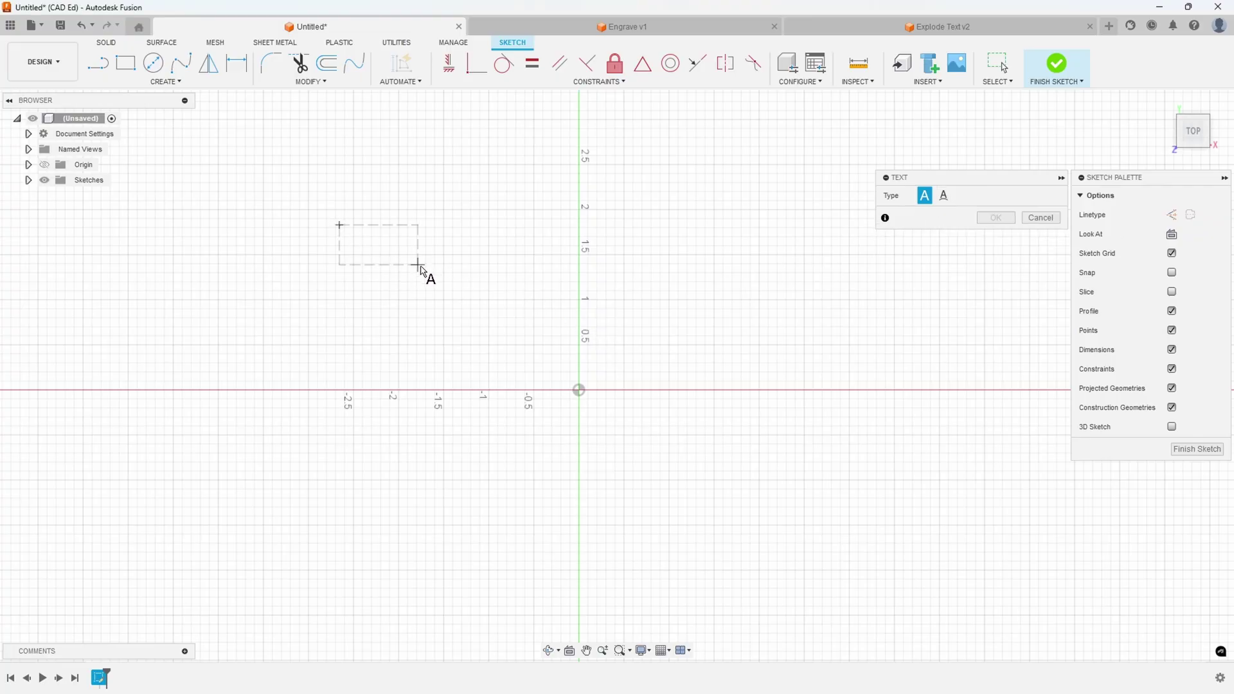
pyautogui.click(632, 340)
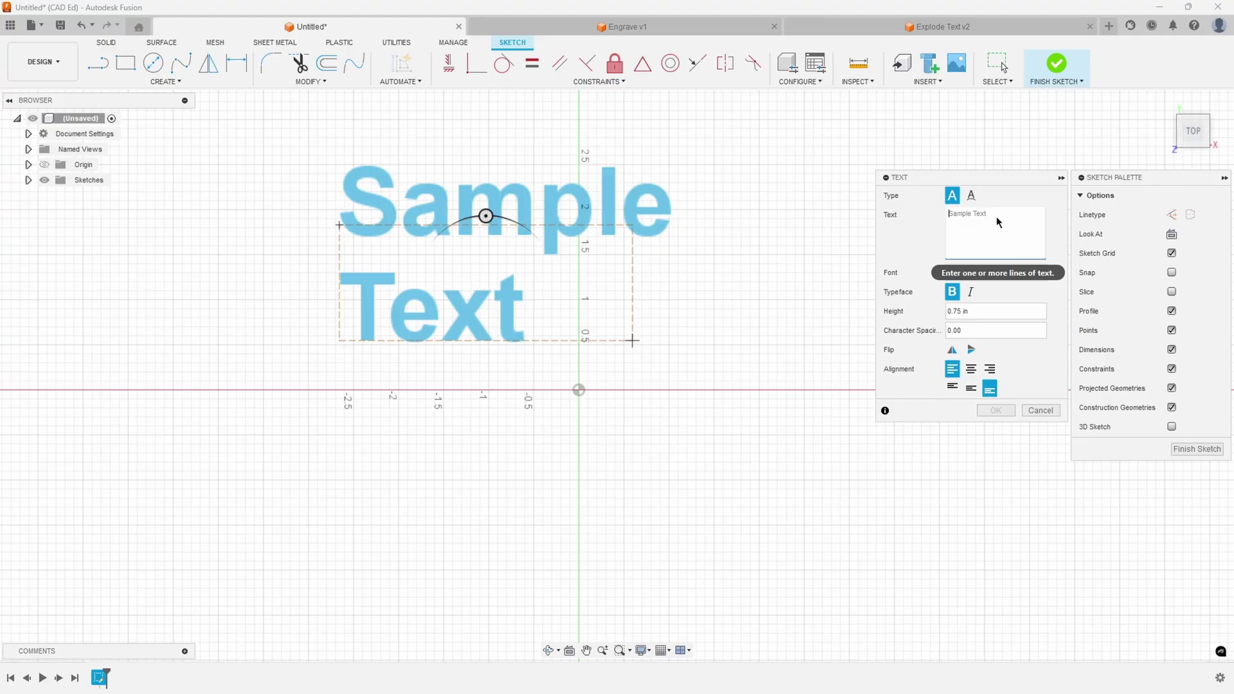
pyautogui.write('FUSION')
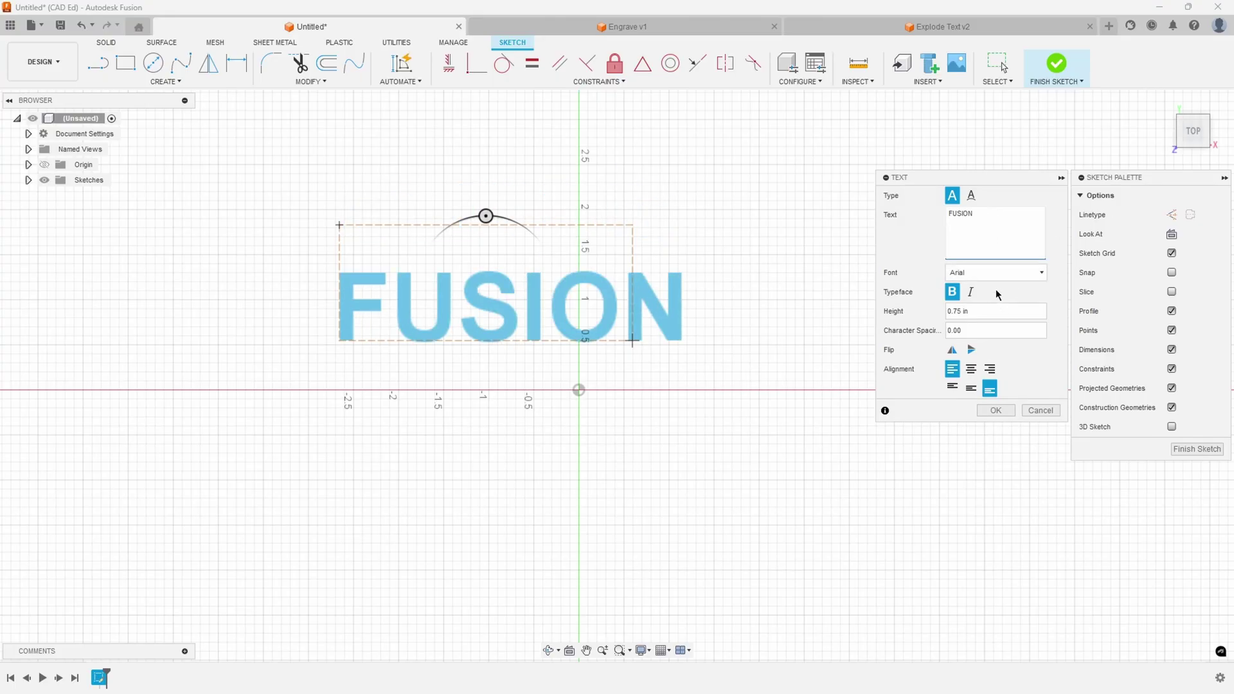
# - Try the Romans.shx and Iso.shx fonts on the FUSION text
pyautogui.click(992, 277)
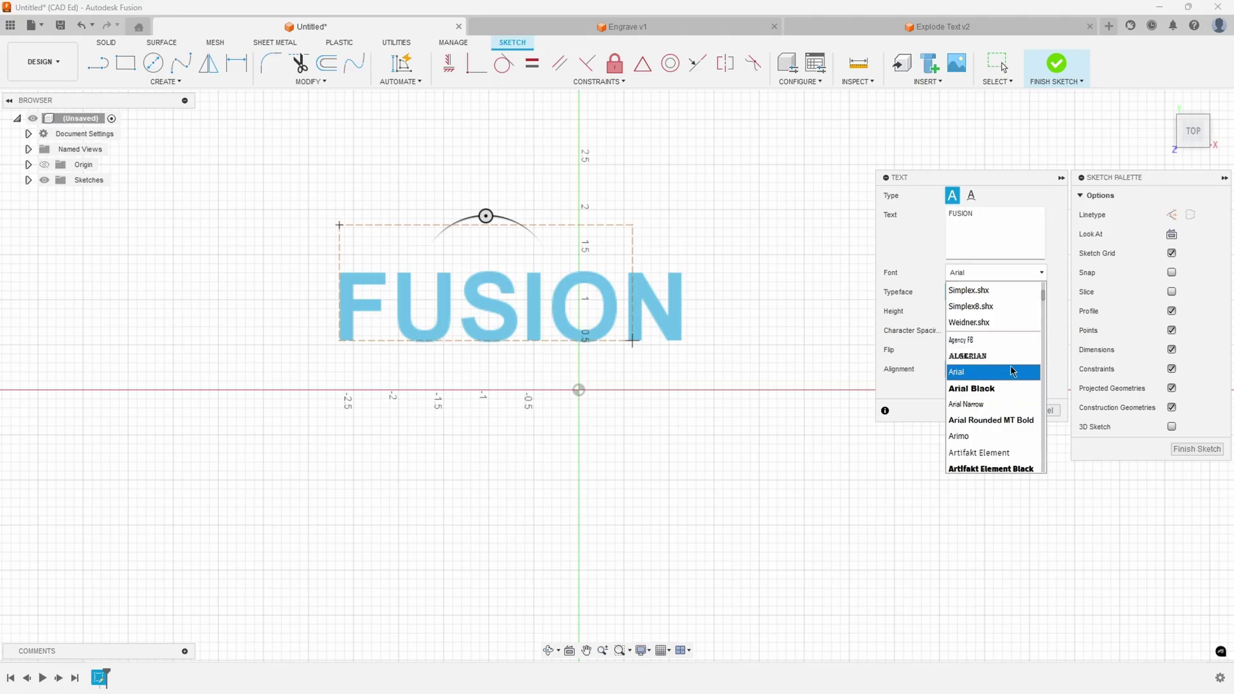
pyautogui.scroll(2, 1008, 360)
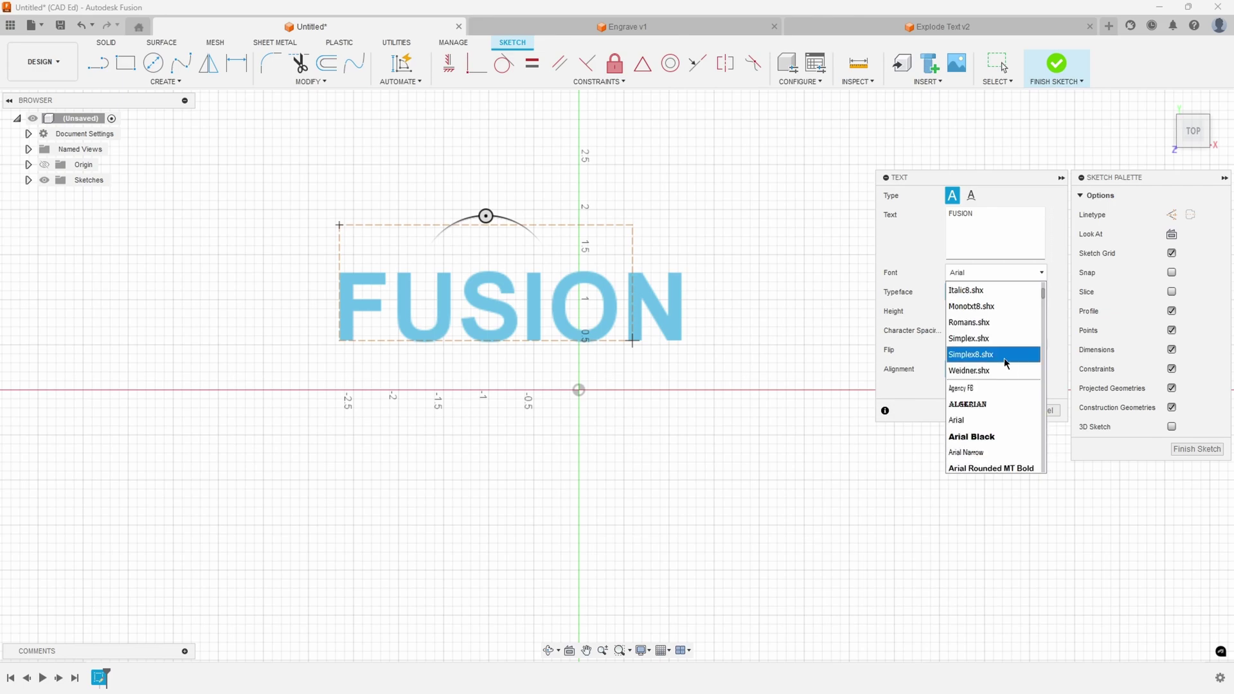
pyautogui.click(1002, 323)
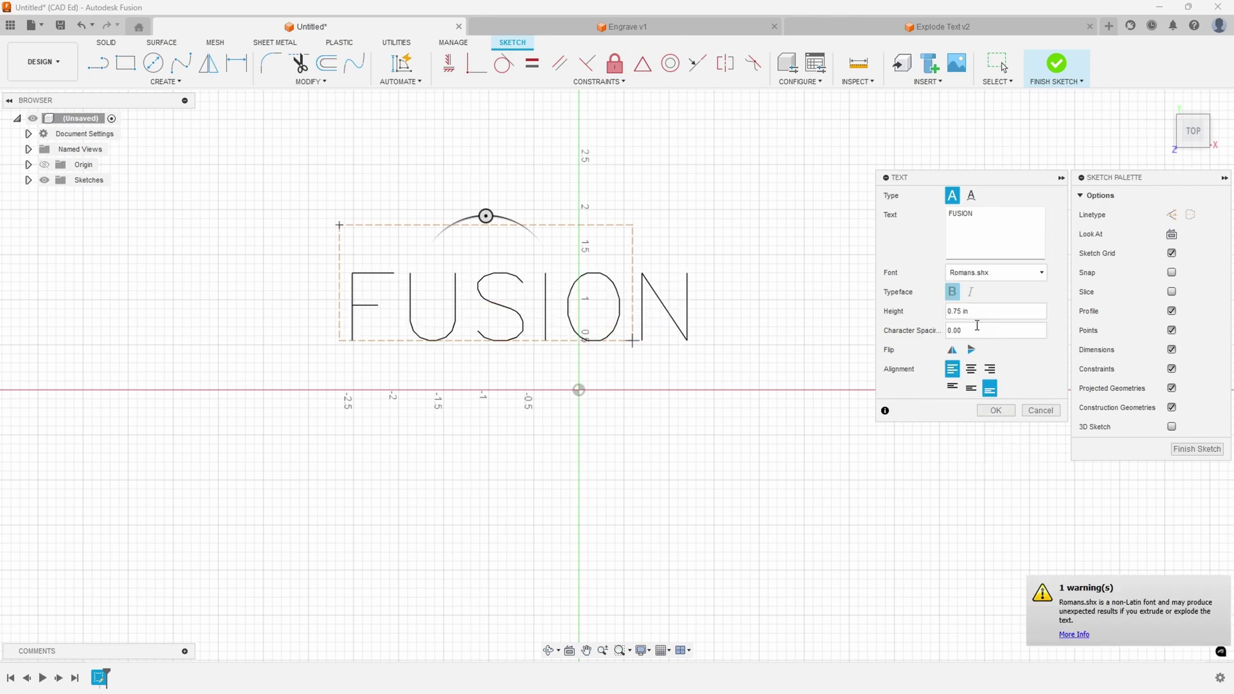
pyautogui.click(1004, 275)
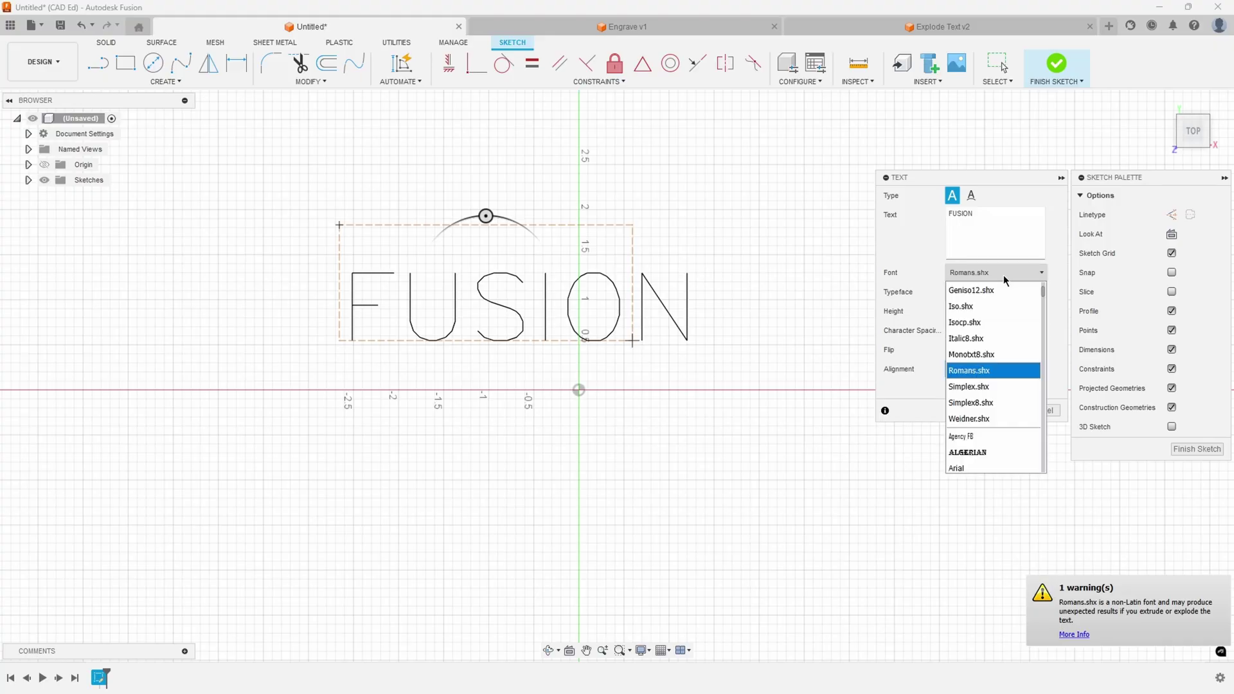
pyautogui.click(976, 304)
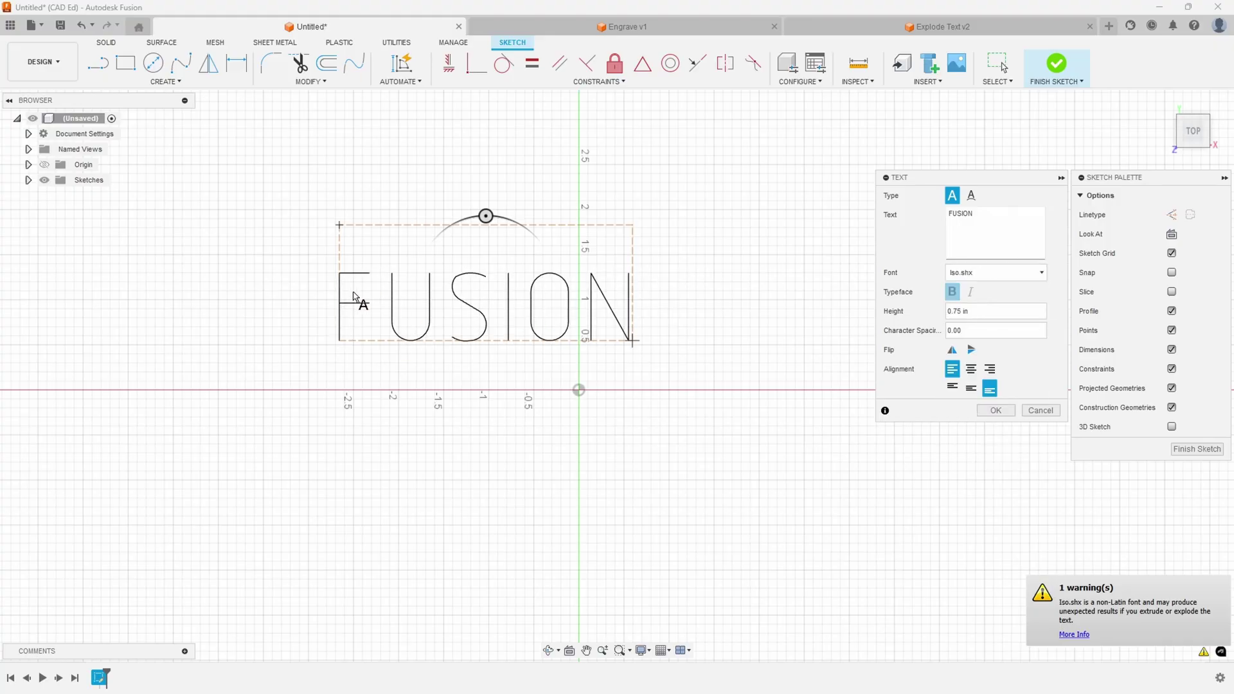
# - Try the Arial Black and Bauhaus 93 fonts on the FUSION text
pyautogui.click(1026, 281)
pyautogui.scroll(-2, 1024, 360)
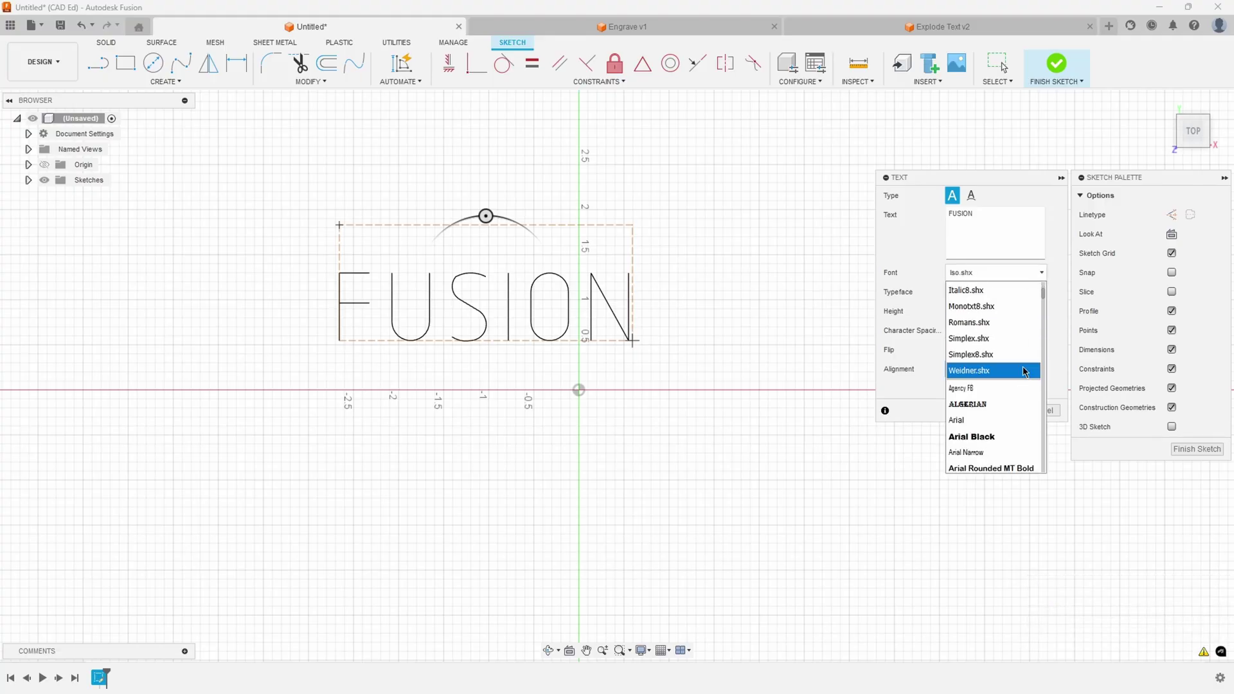
pyautogui.scroll(-1, 990, 382)
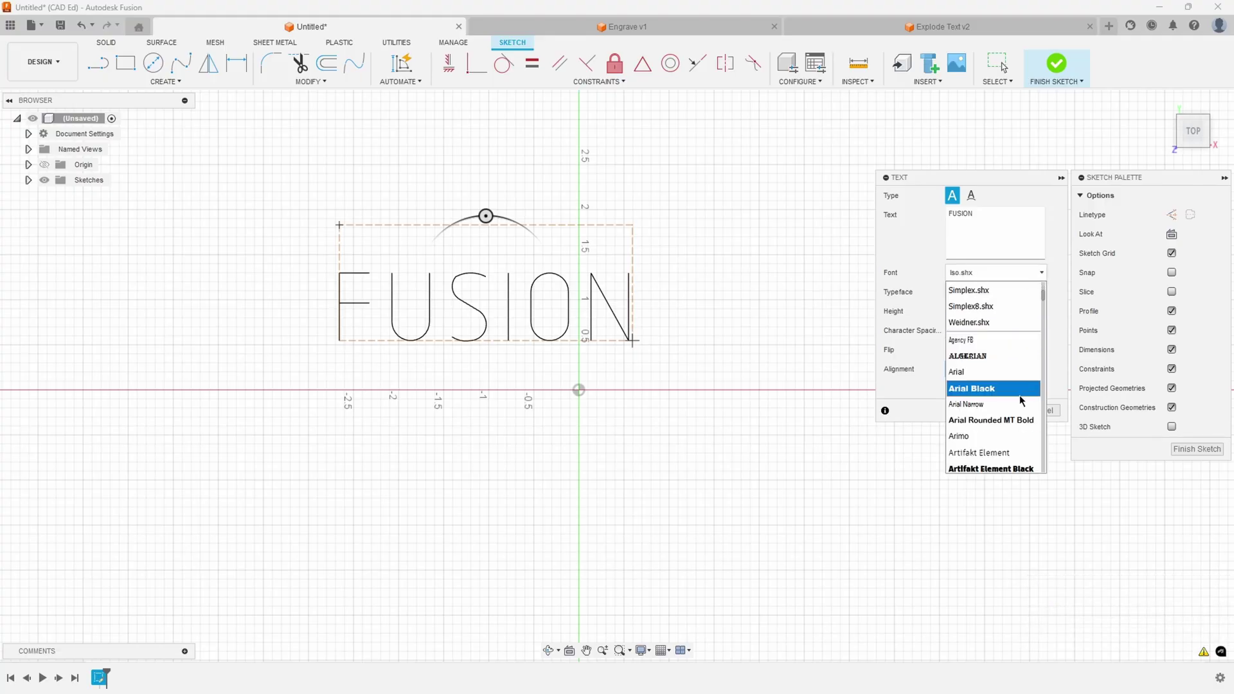
pyautogui.click(977, 388)
pyautogui.click(1008, 273)
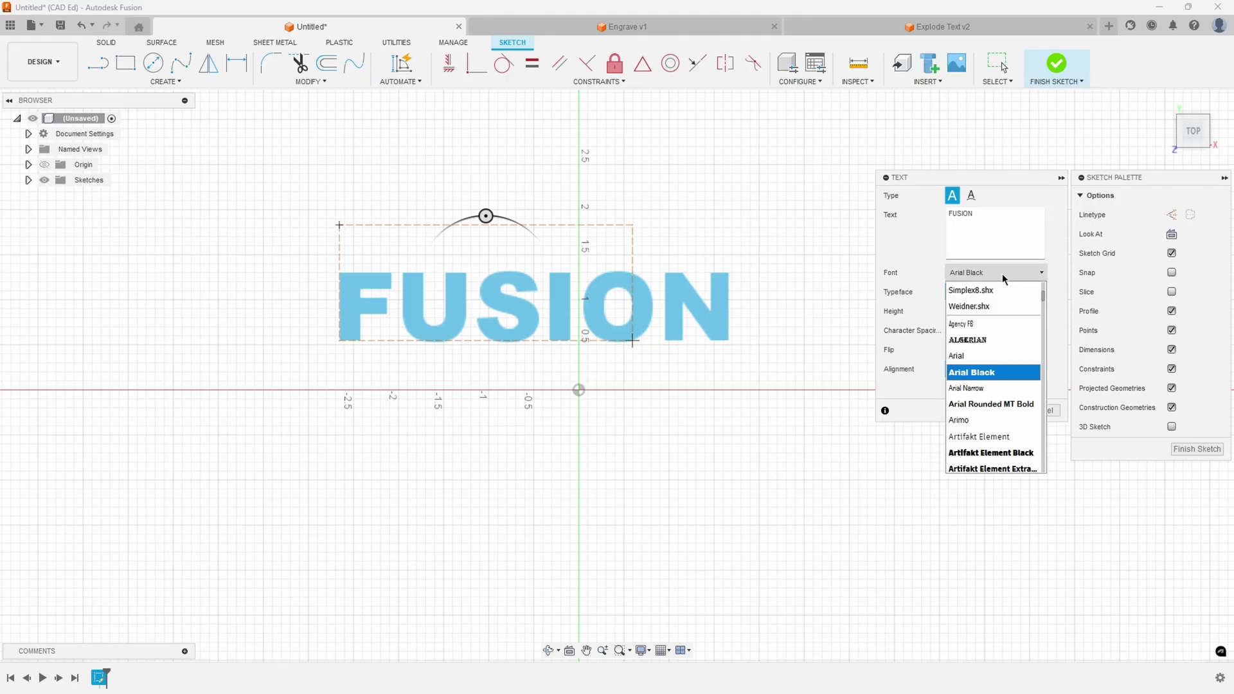
pyautogui.scroll(-4, 1023, 385)
pyautogui.scroll(-4, 1026, 394)
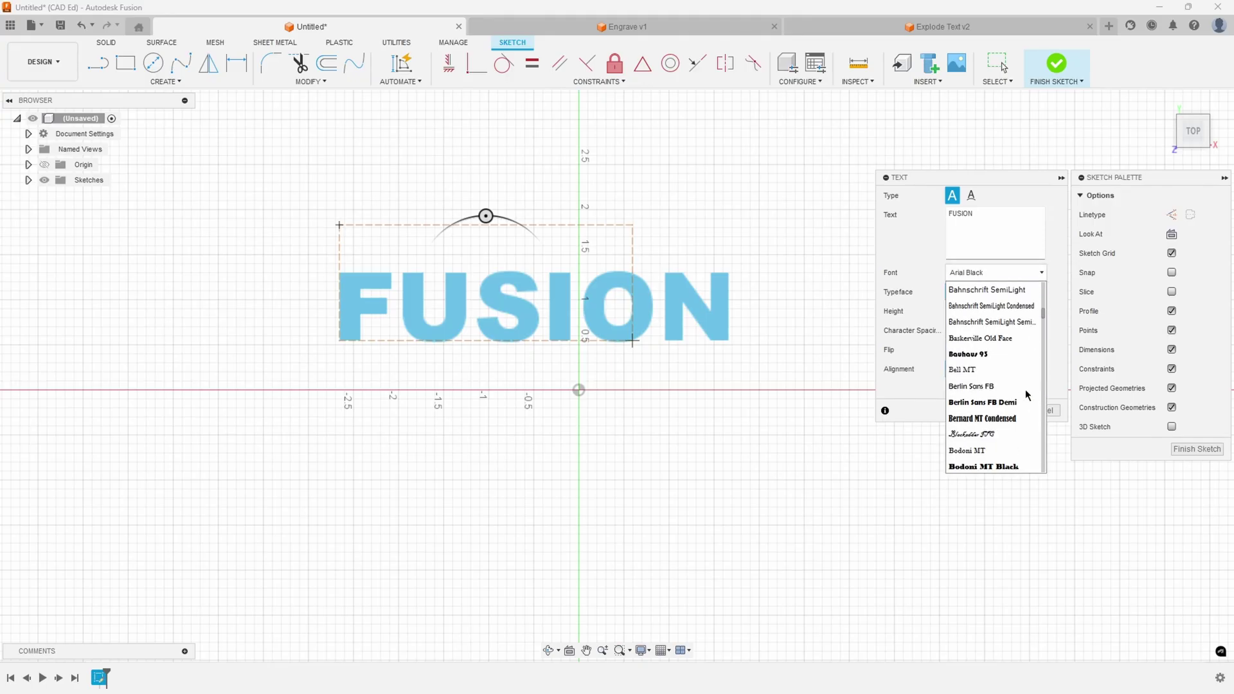
pyautogui.click(988, 355)
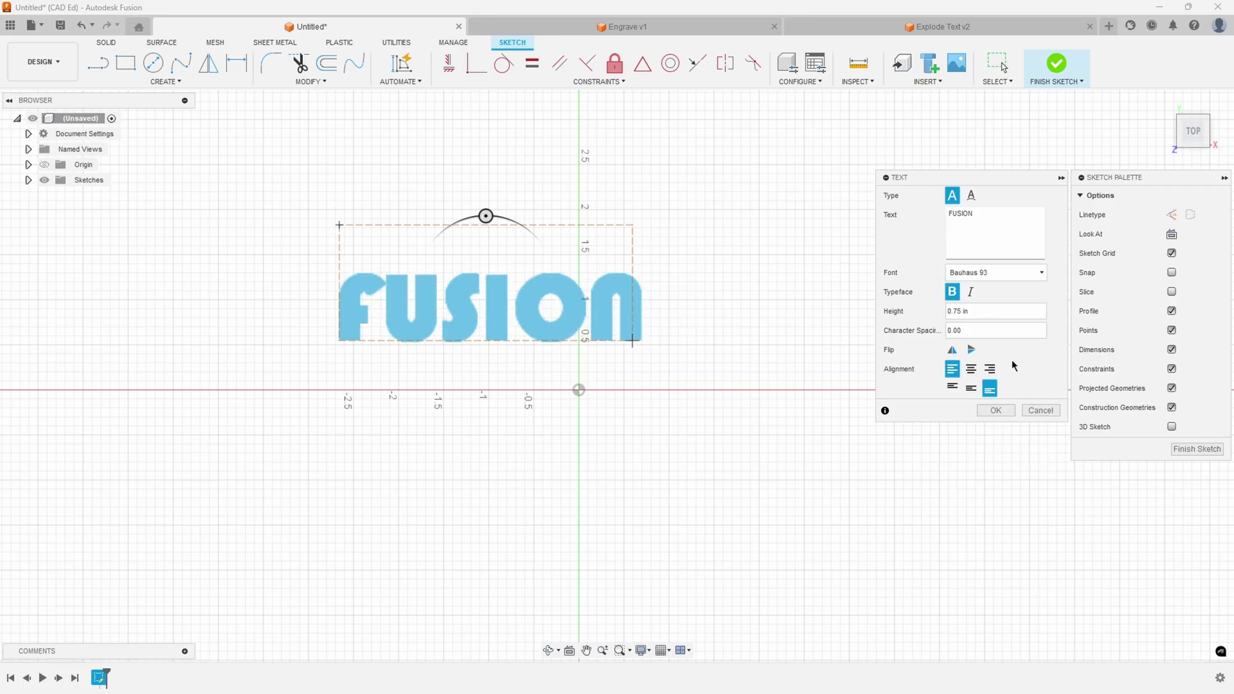
# - Set the font of the FUSION text back to Arial
pyautogui.click(1019, 272)
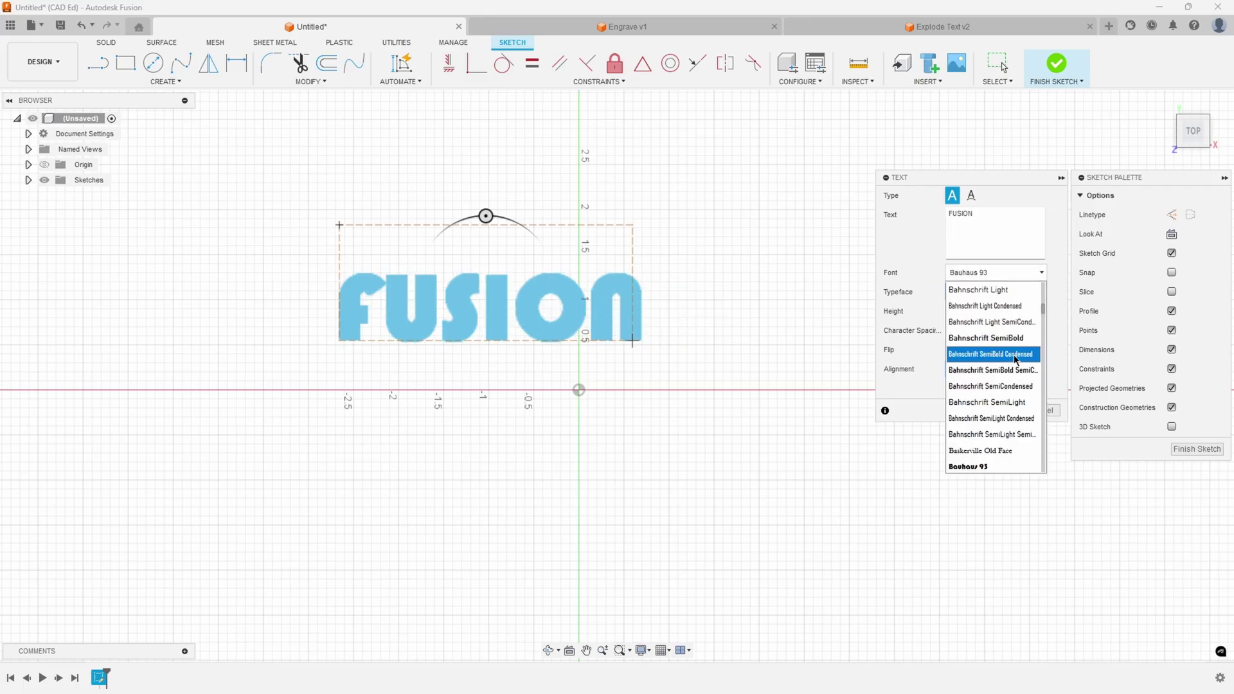
pyautogui.scroll(7, 1015, 360)
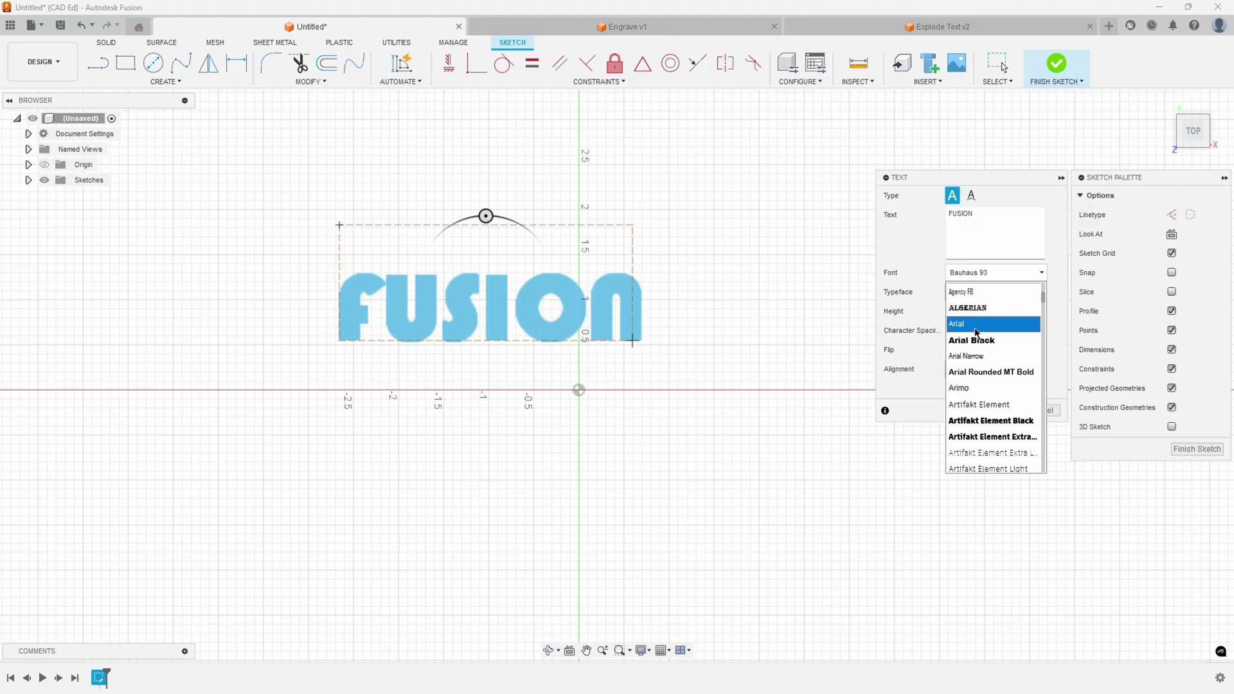
pyautogui.click(975, 325)
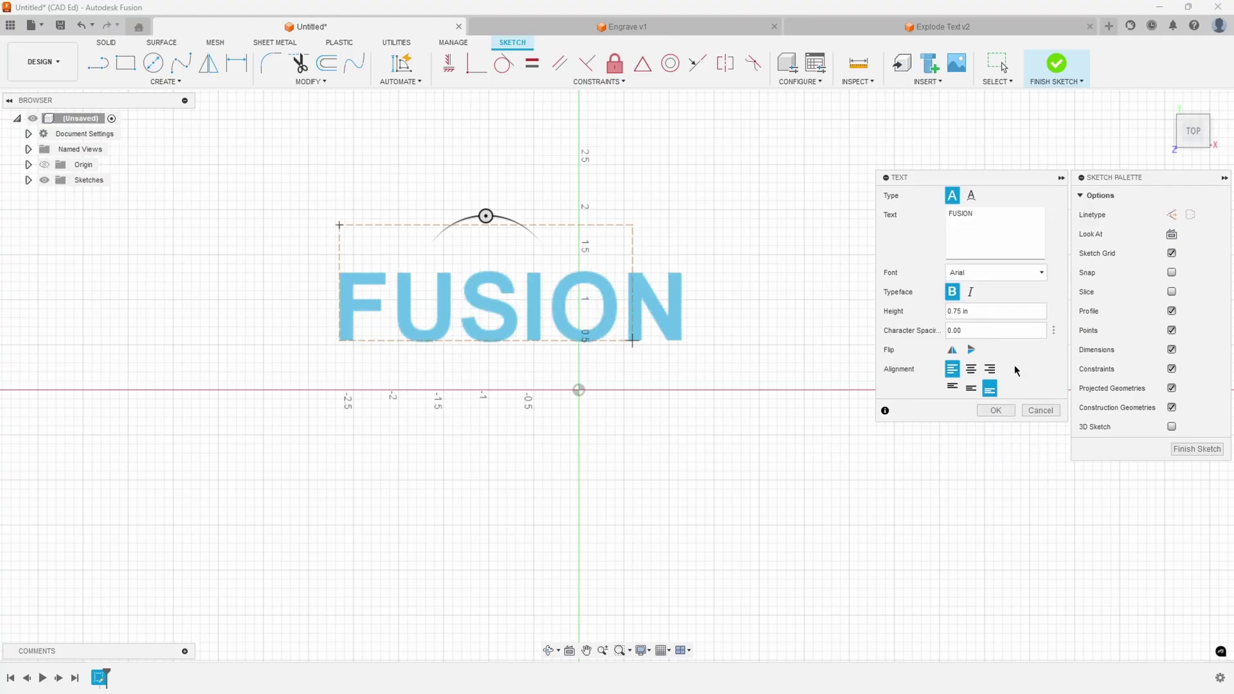
# - Try the FUSION text without bold and with italic, and return it to bold only
pyautogui.click(952, 293)
pyautogui.click(970, 293)
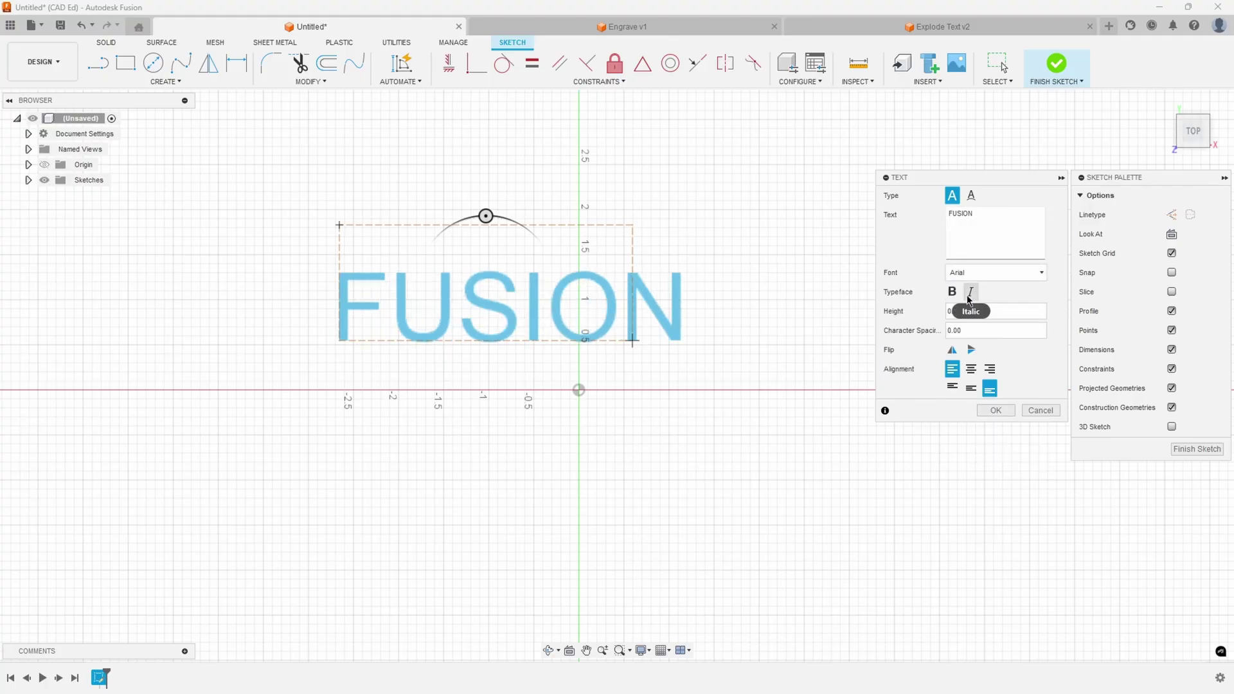
pyautogui.click(953, 293)
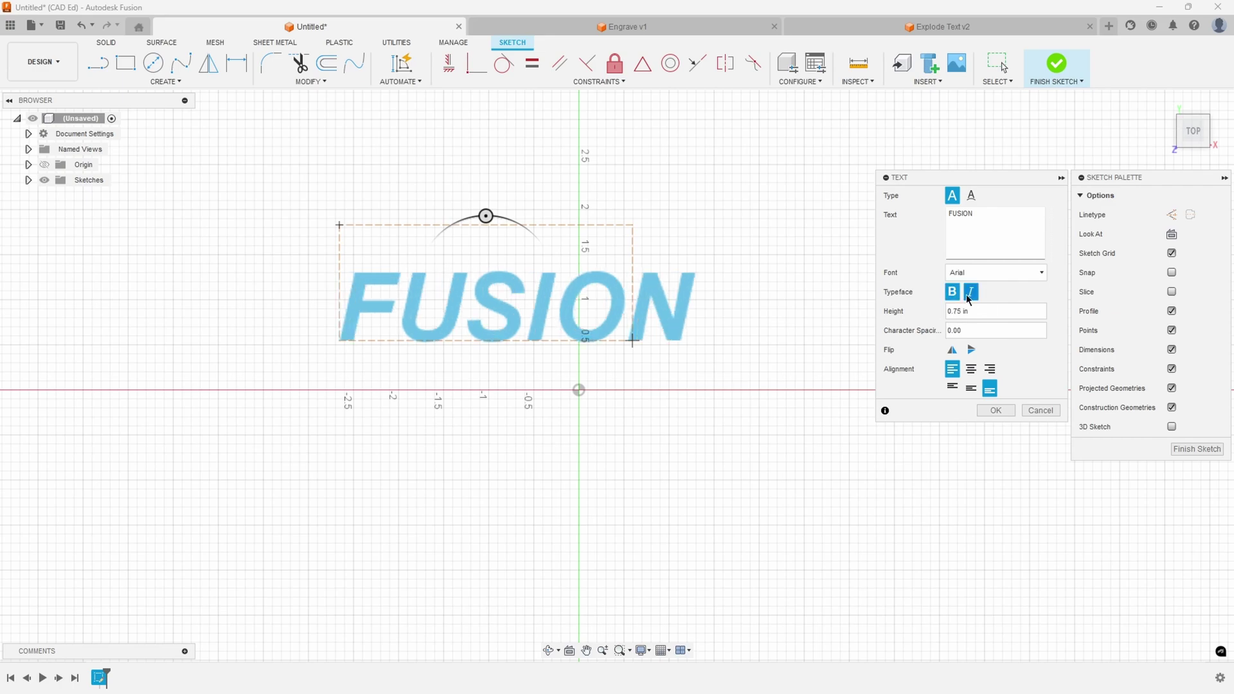
pyautogui.click(969, 296)
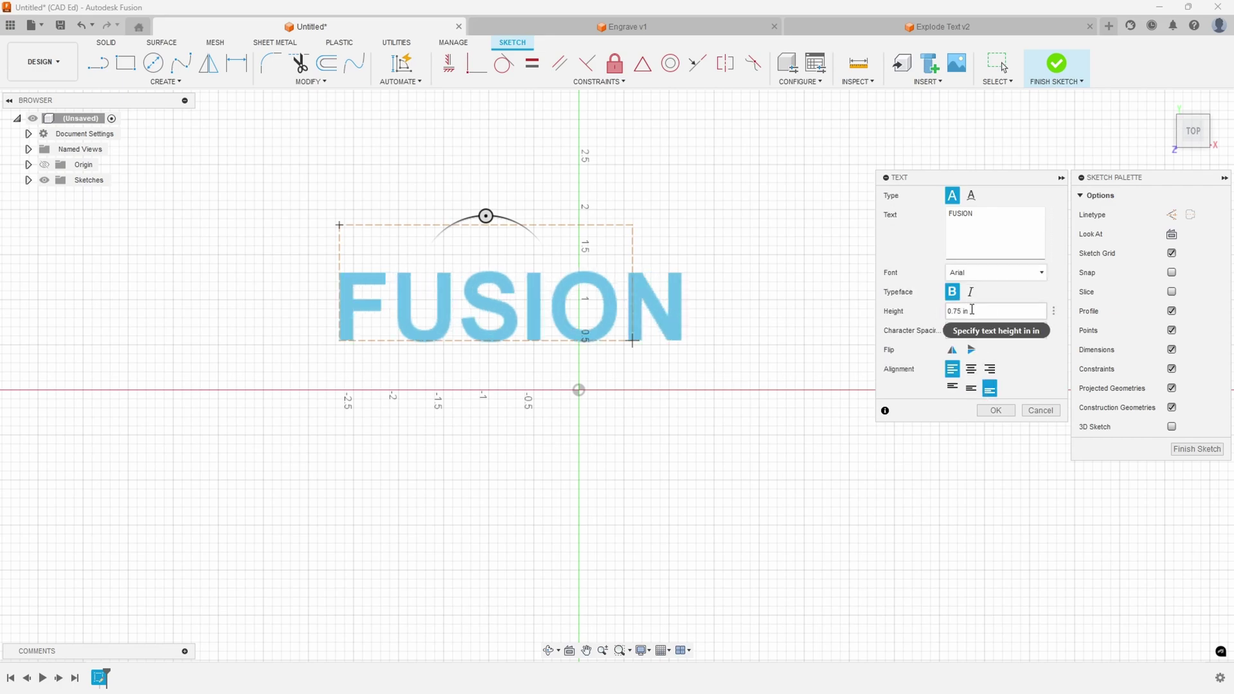
# - Set the height of the FUSION text to 0.5 in
pyautogui.moveTo(972, 309); pyautogui.dragTo(937, 313)
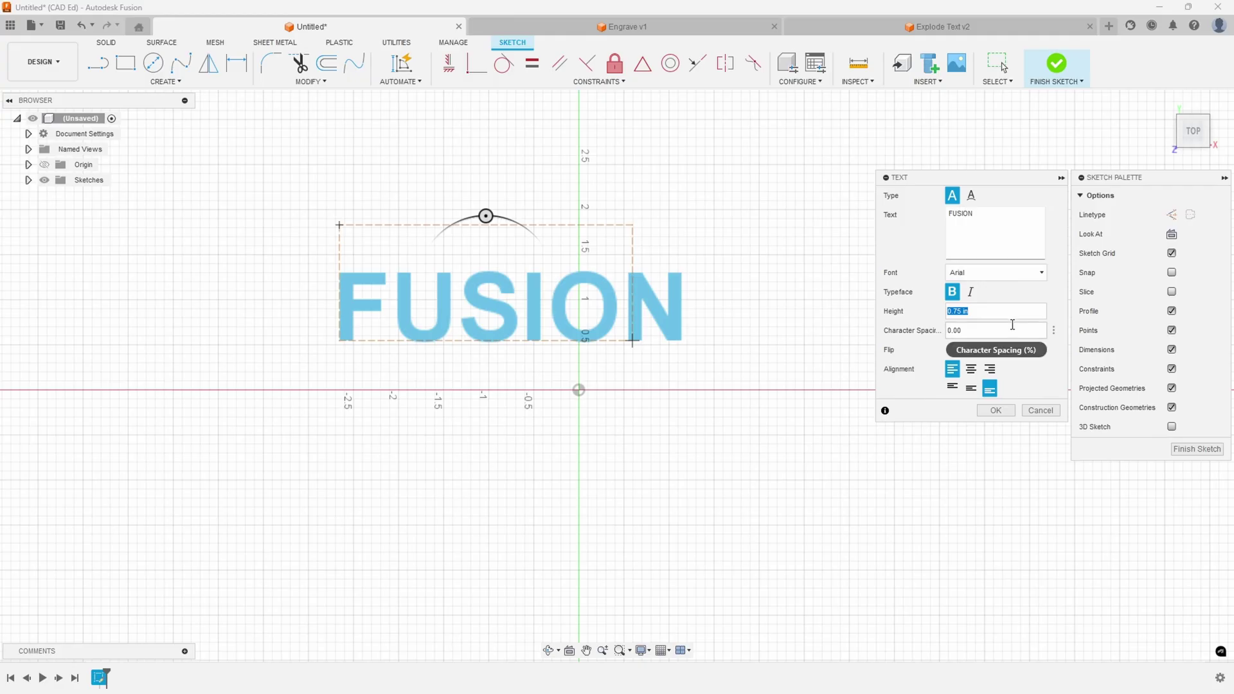
pyautogui.write('.5')
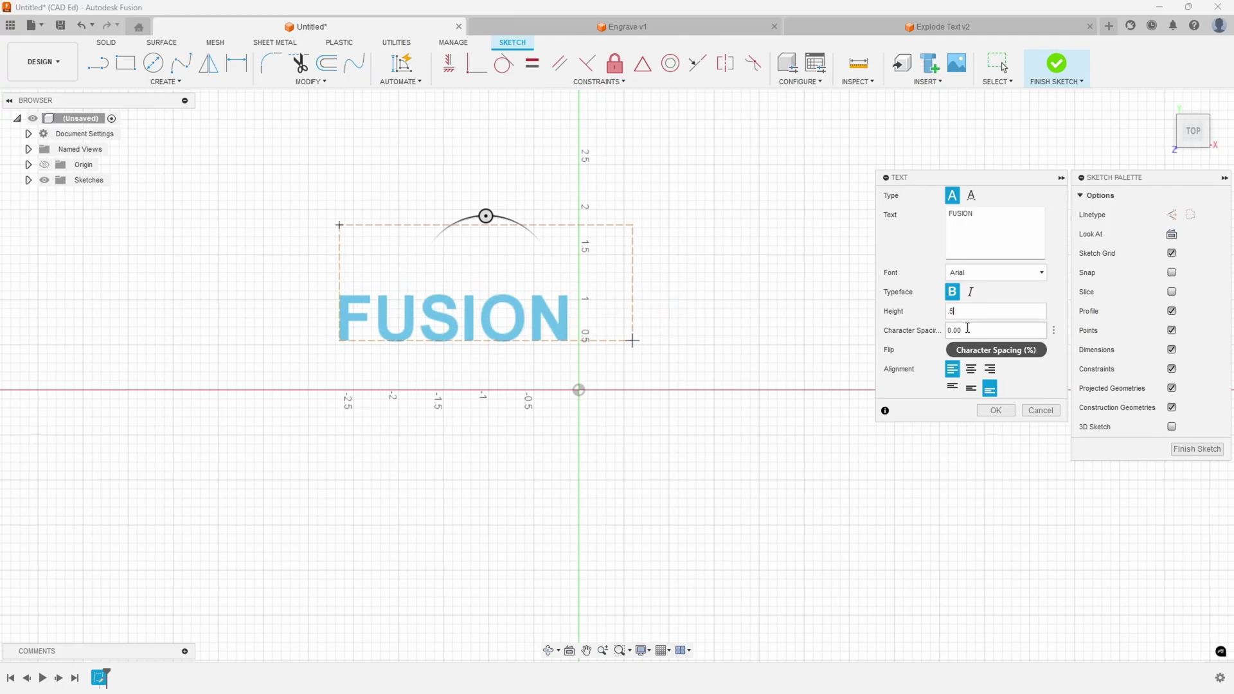
# - Try character spacings of 50 and 100 on the FUSION text, and return the spacing to 0
pyautogui.moveTo(967, 329); pyautogui.dragTo(939, 331)
pyautogui.write('0')
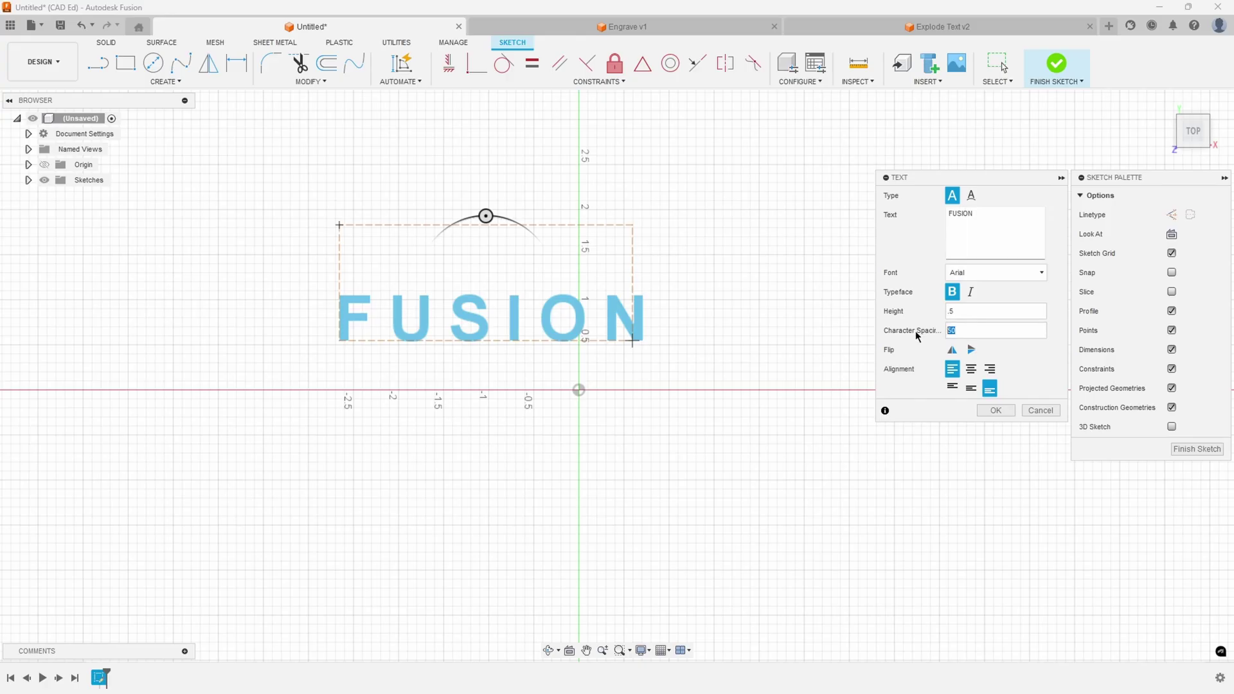
pyautogui.write('100')
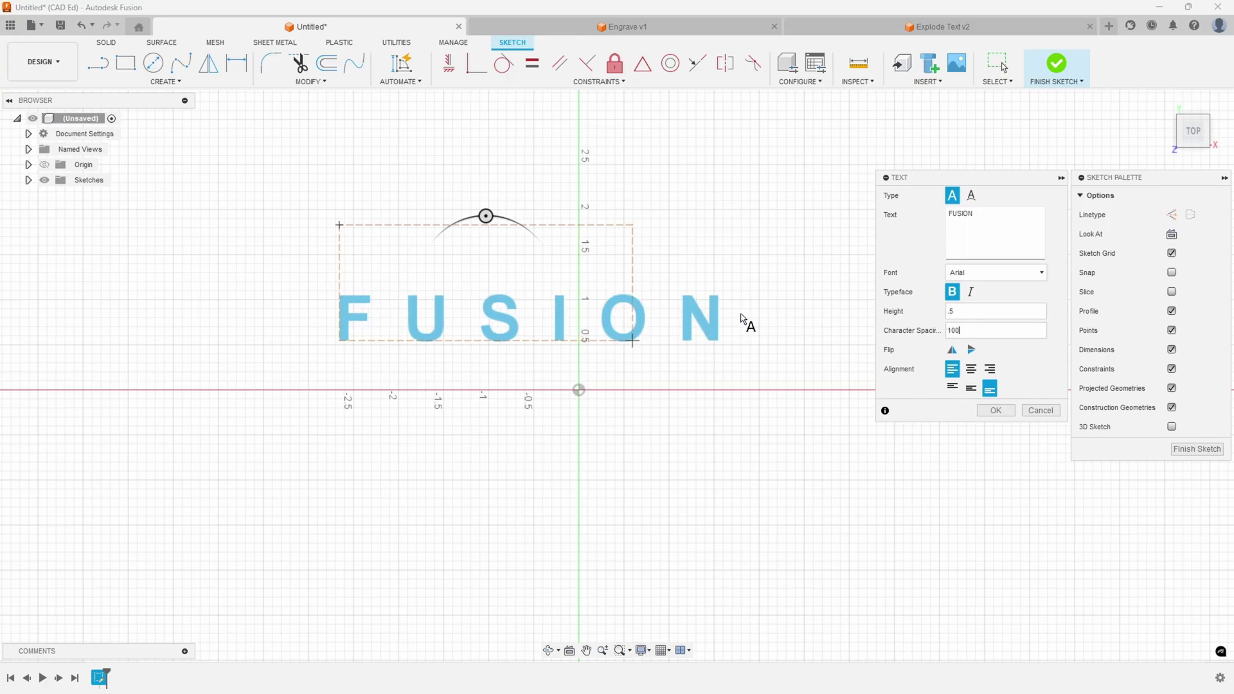
pyautogui.doubleClick(944, 331)
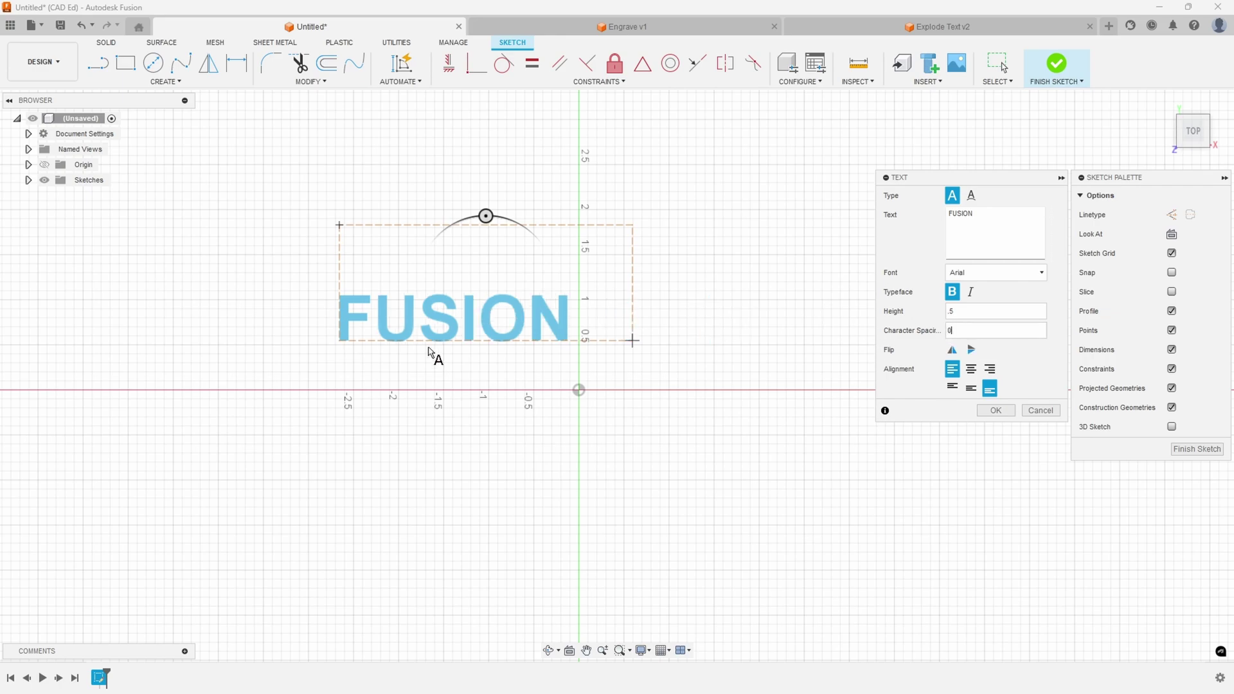
# - Try flipping the FUSION text horizontally and vertically, restore its orientation, and try the rotation handle, leaving the angle at 0 degrees
pyautogui.click(953, 350)
pyautogui.click(953, 351)
pyautogui.click(969, 350)
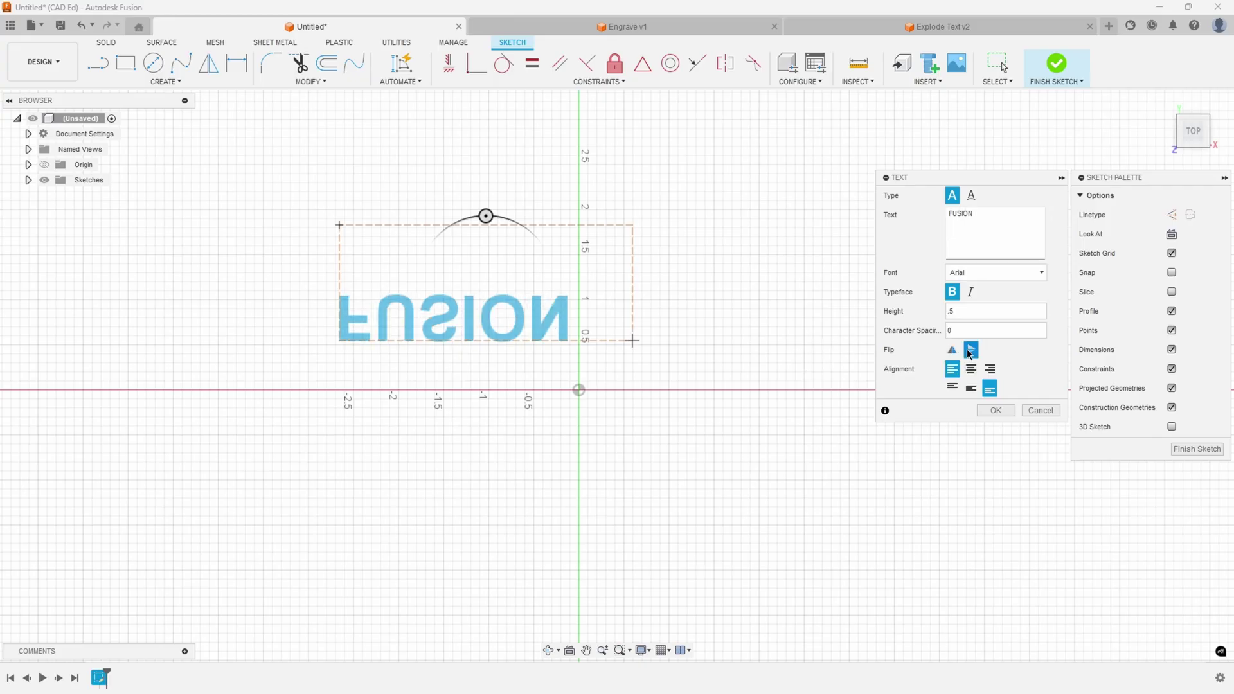
pyautogui.click(970, 350)
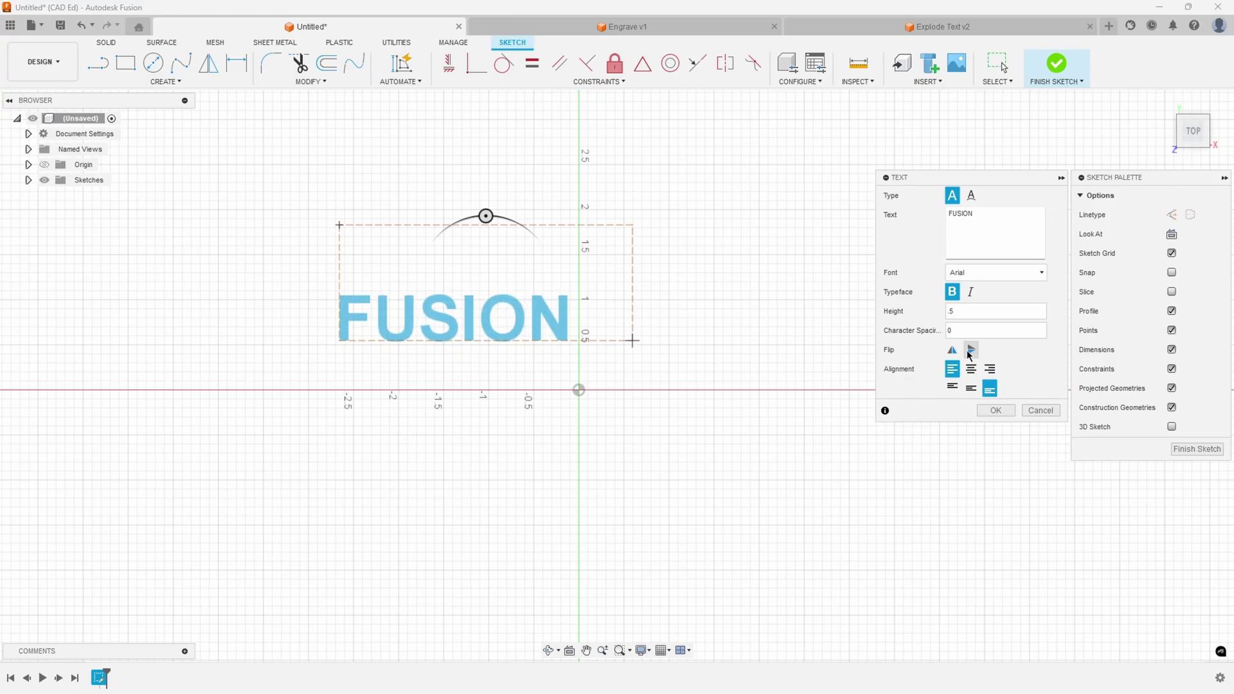
pyautogui.moveTo(486, 216)
pyautogui.mouseDown()
pyautogui.moveTo(416, 224)
pyautogui.moveTo(404, 282)
pyautogui.moveTo(426, 251)
pyautogui.moveTo(485, 216)
pyautogui.mouseUp()
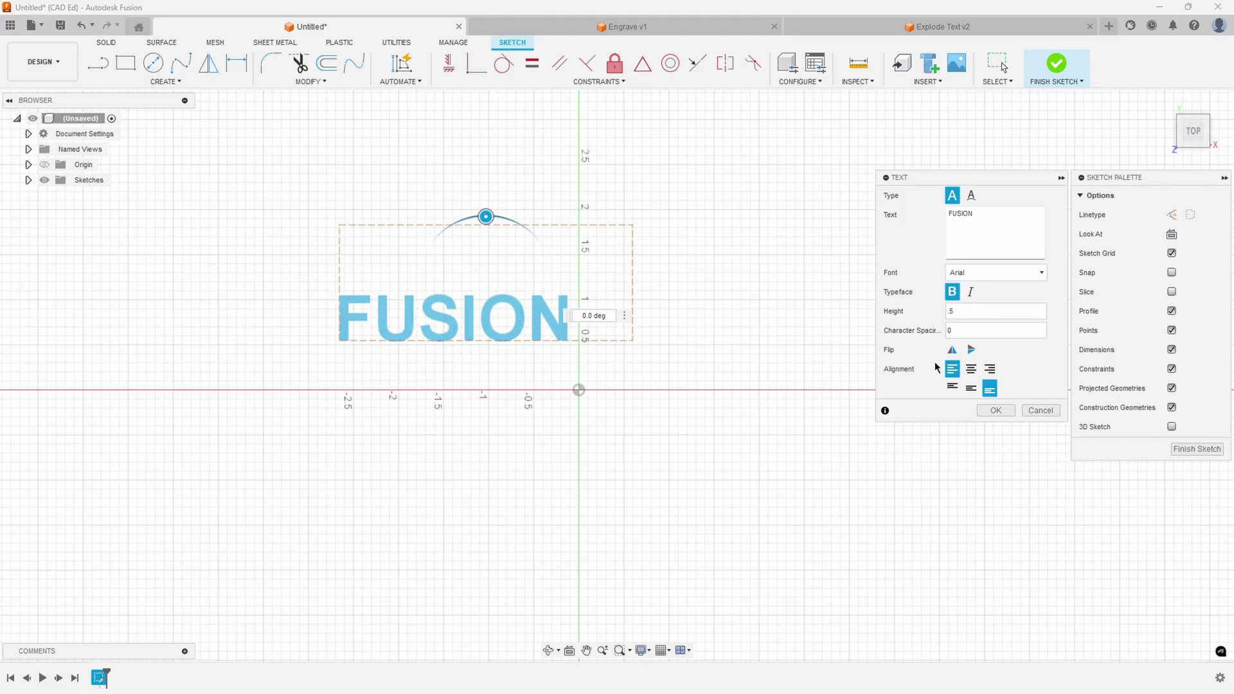
# - Try center and right alignment for the text within its frame, and return it to left alignment
pyautogui.click(970, 369)
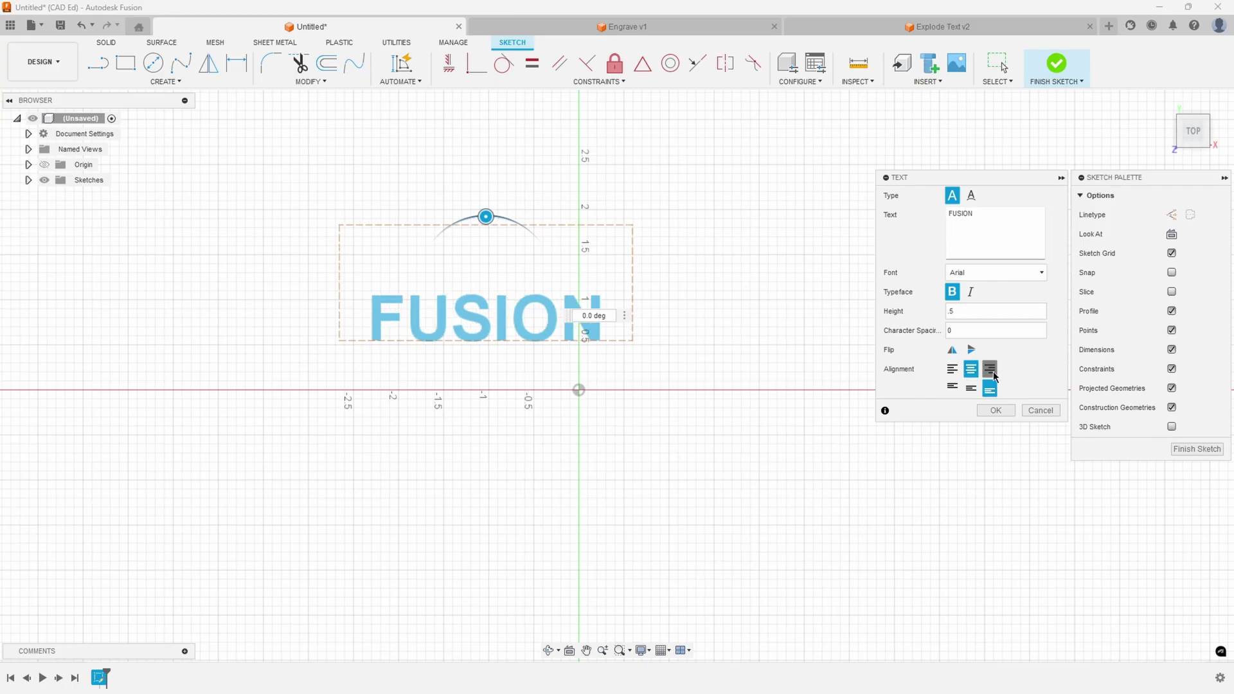
pyautogui.click(990, 372)
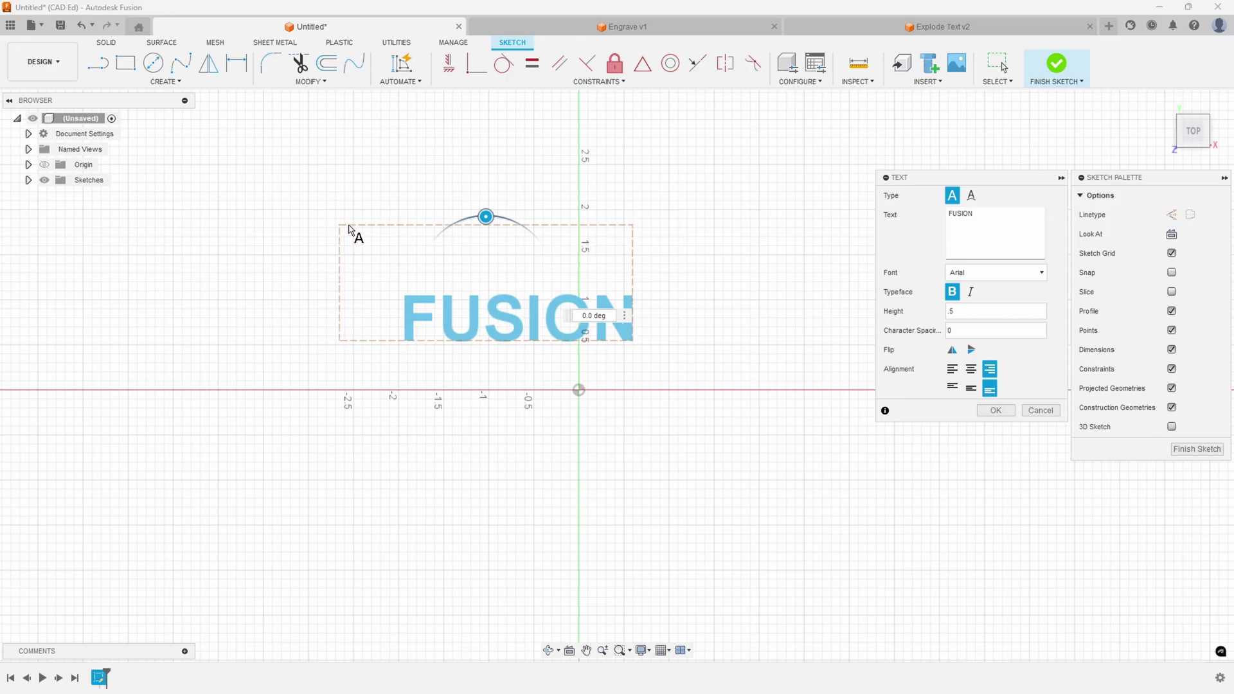
pyautogui.click(952, 369)
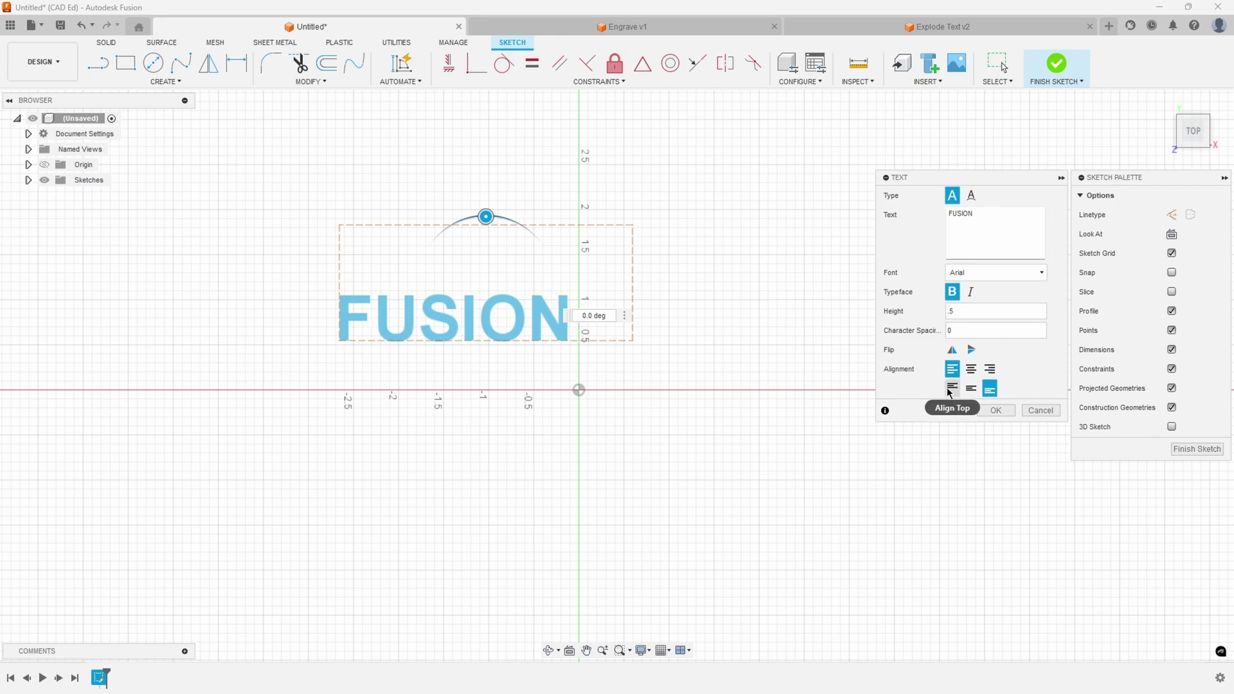
# - Try top and middle vertical alignment for the text within its frame, and return it to bottom alignment
pyautogui.click(952, 390)
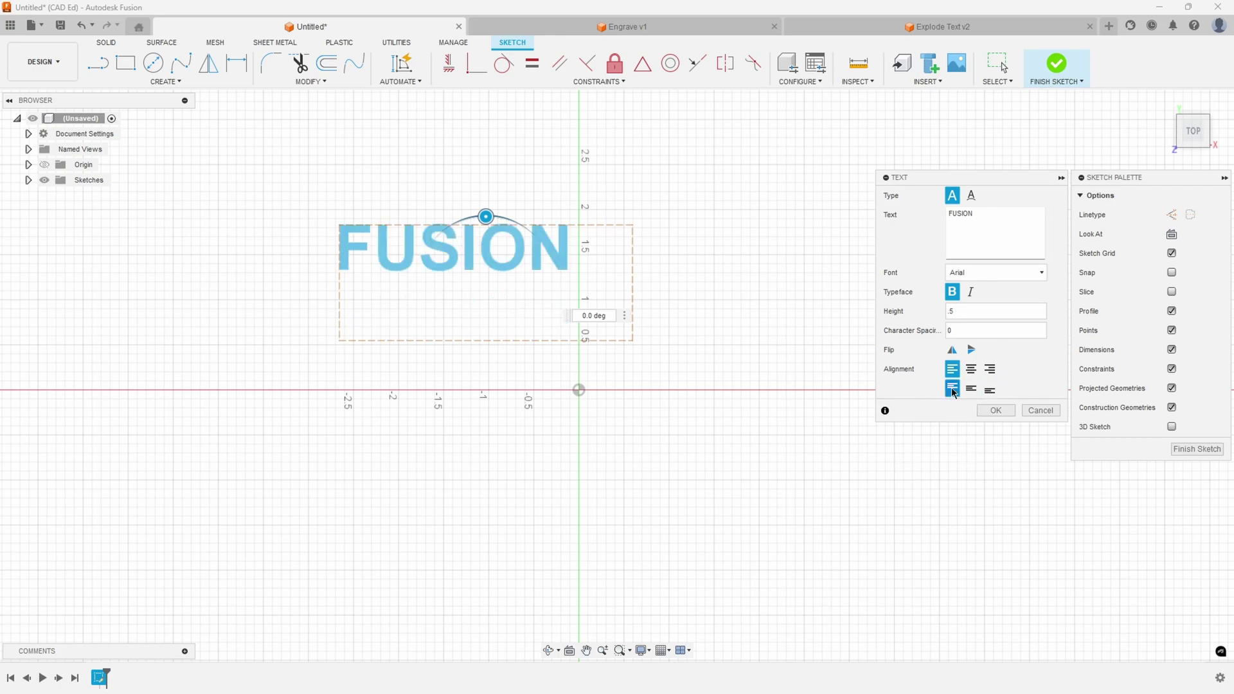
pyautogui.click(971, 390)
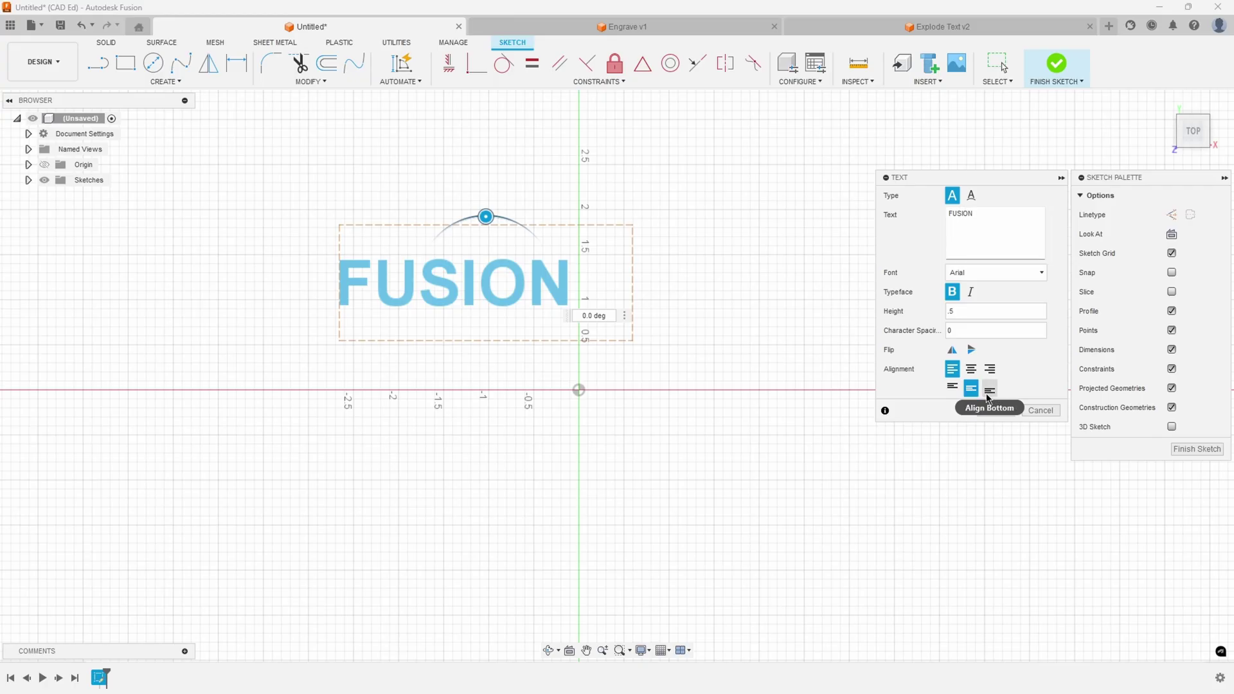
pyautogui.click(988, 390)
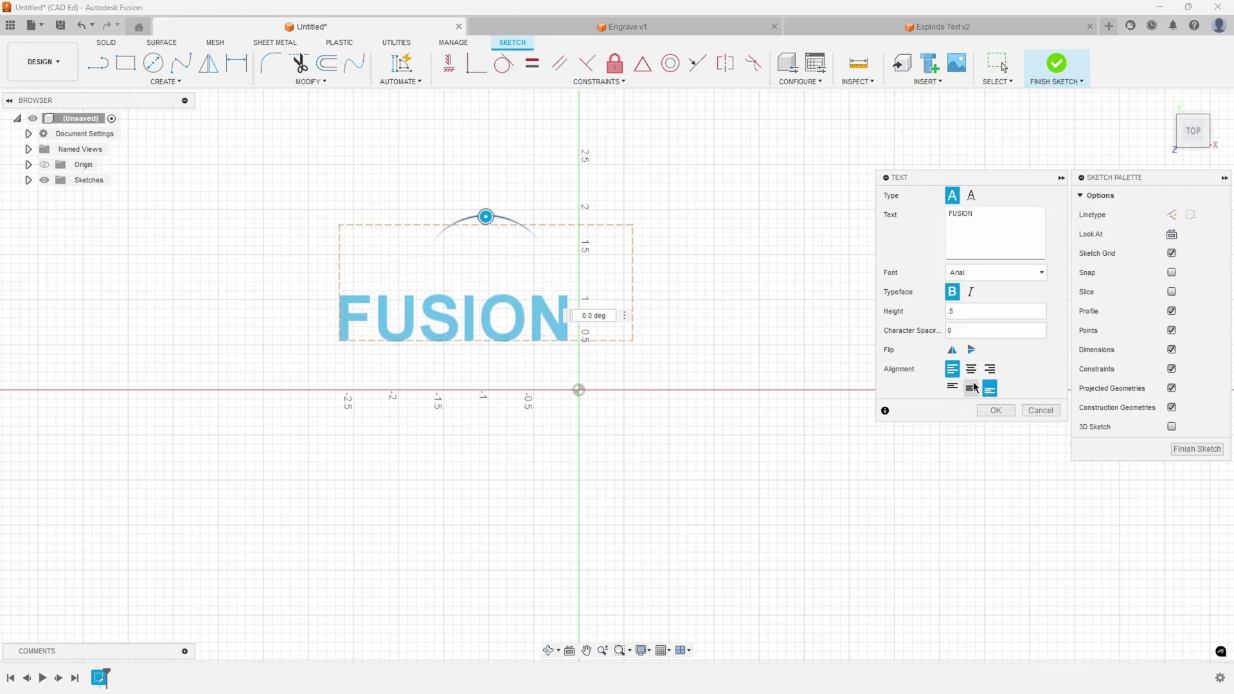
# - Align the FUSION text to the center and middle of its frame, and accept the text
pyautogui.click(971, 369)
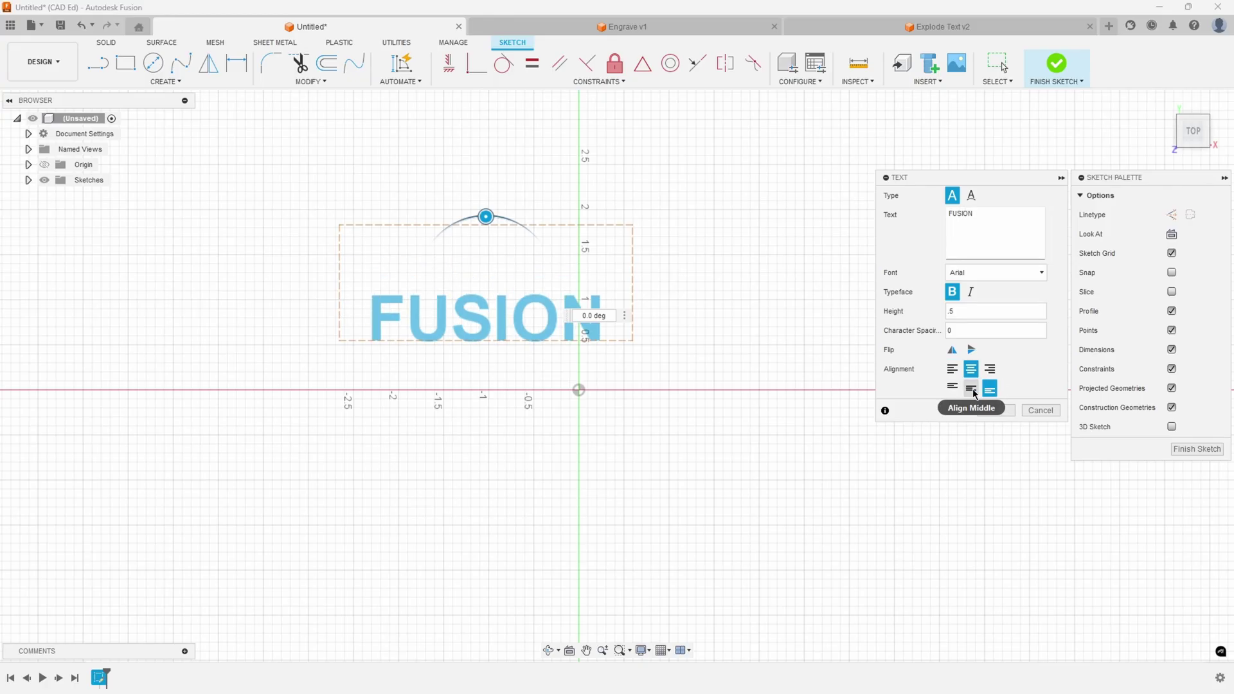
pyautogui.click(971, 389)
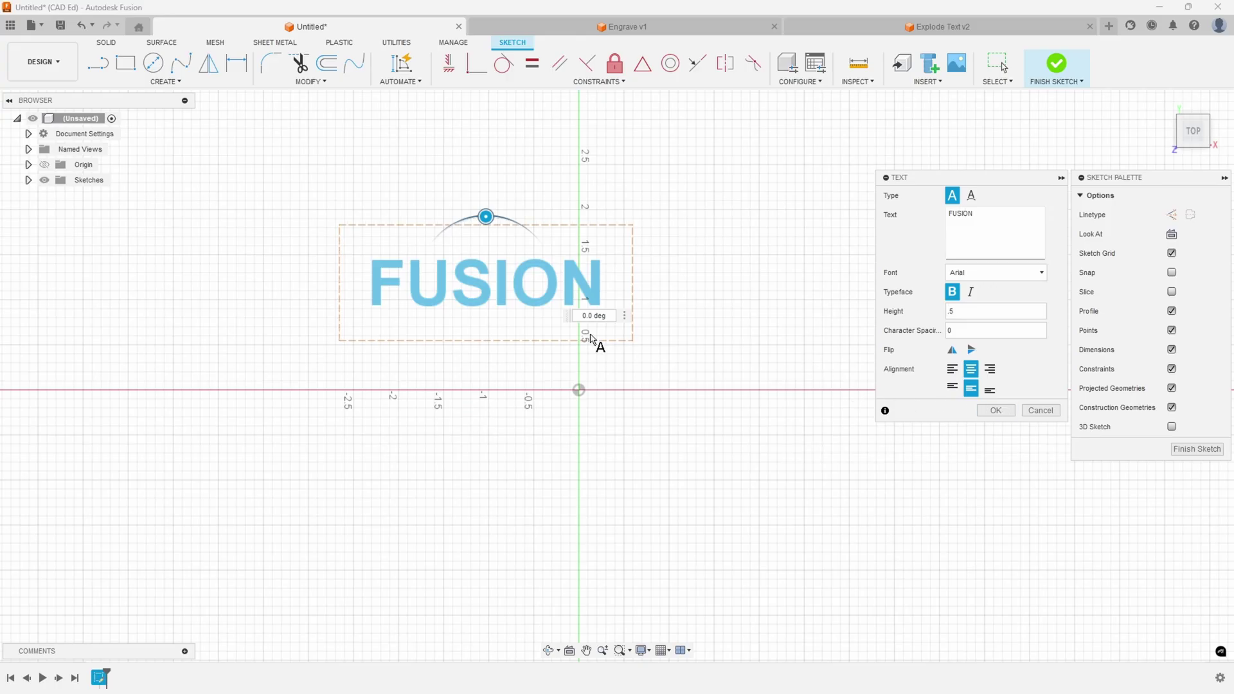
pyautogui.click(996, 411)
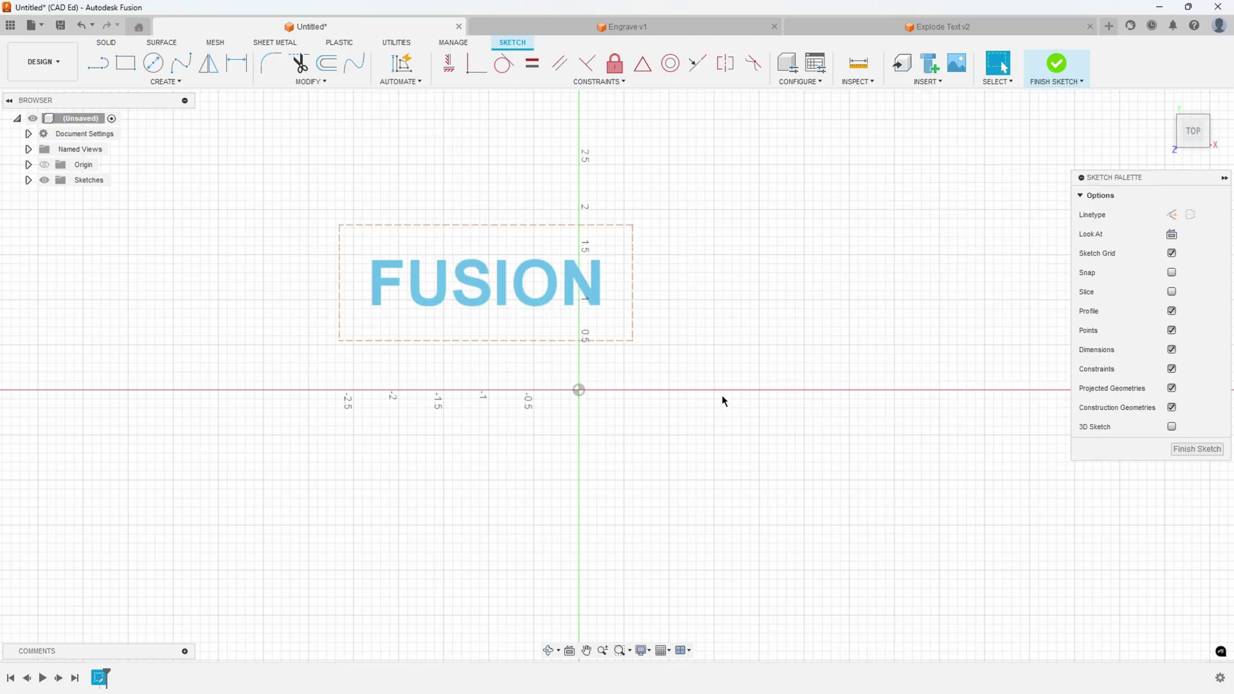
# - Constrain the lower-left corner of the text frame coincident with the sketch origin
pyautogui.click(476, 64)
pyautogui.click(340, 341)
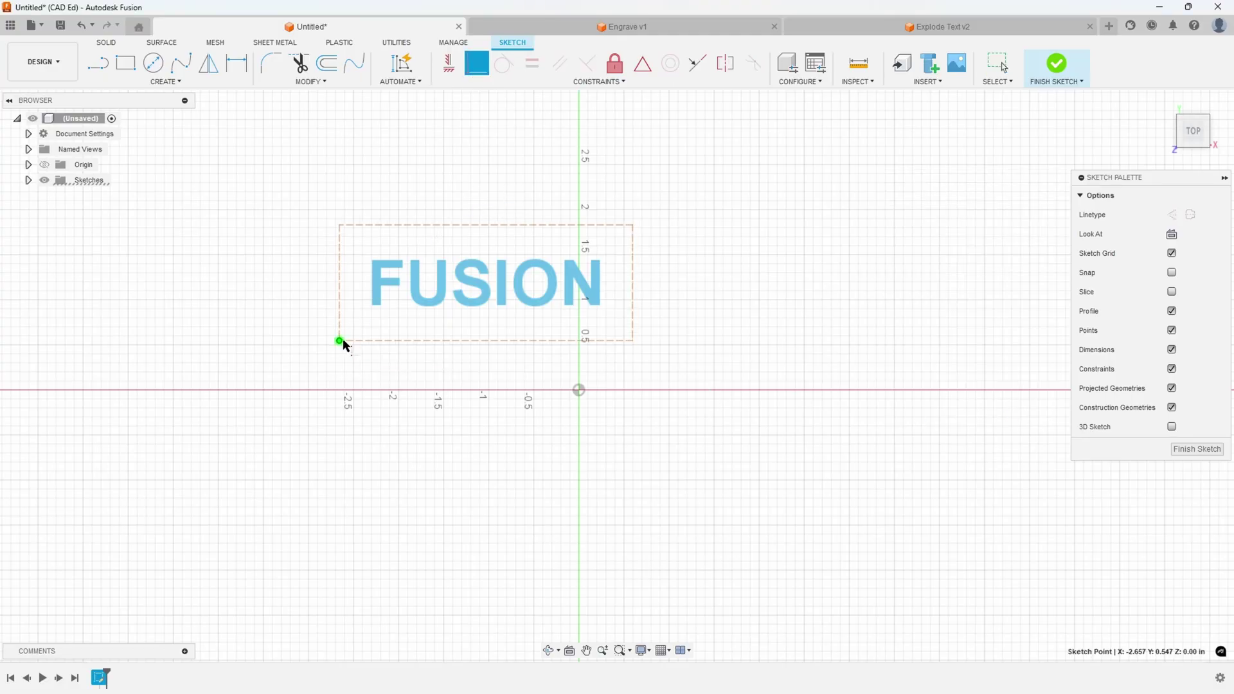
pyautogui.click(579, 389)
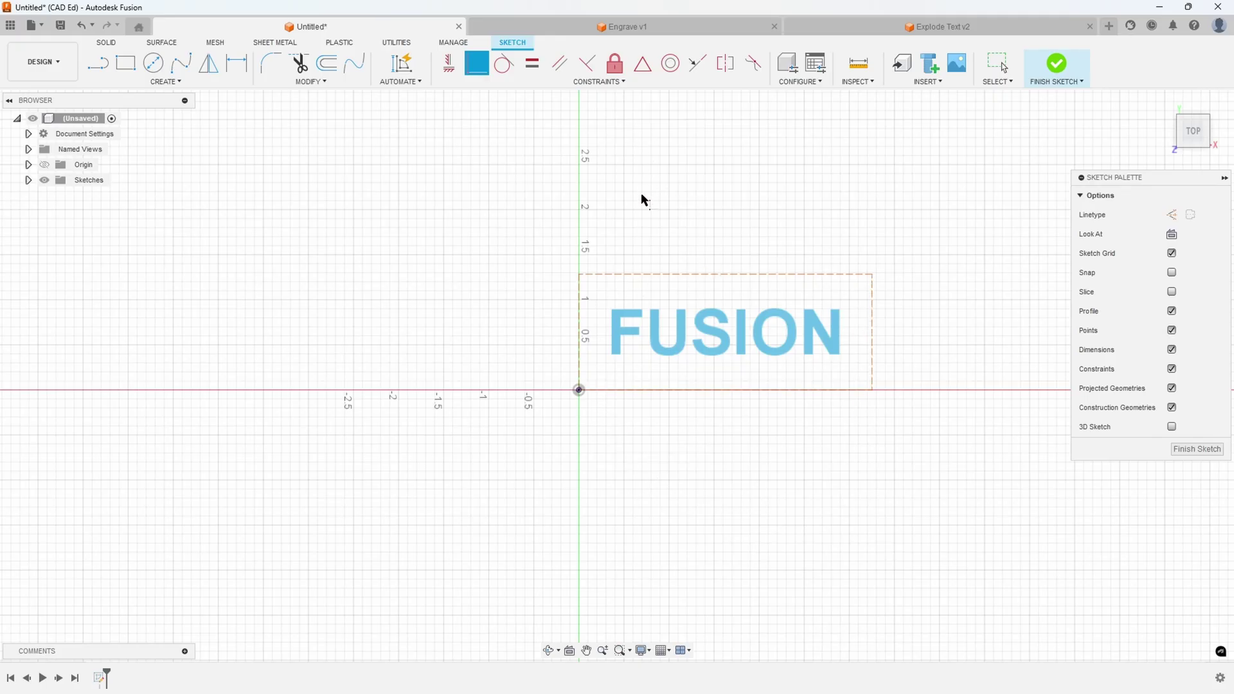
pyautogui.press('Escape')
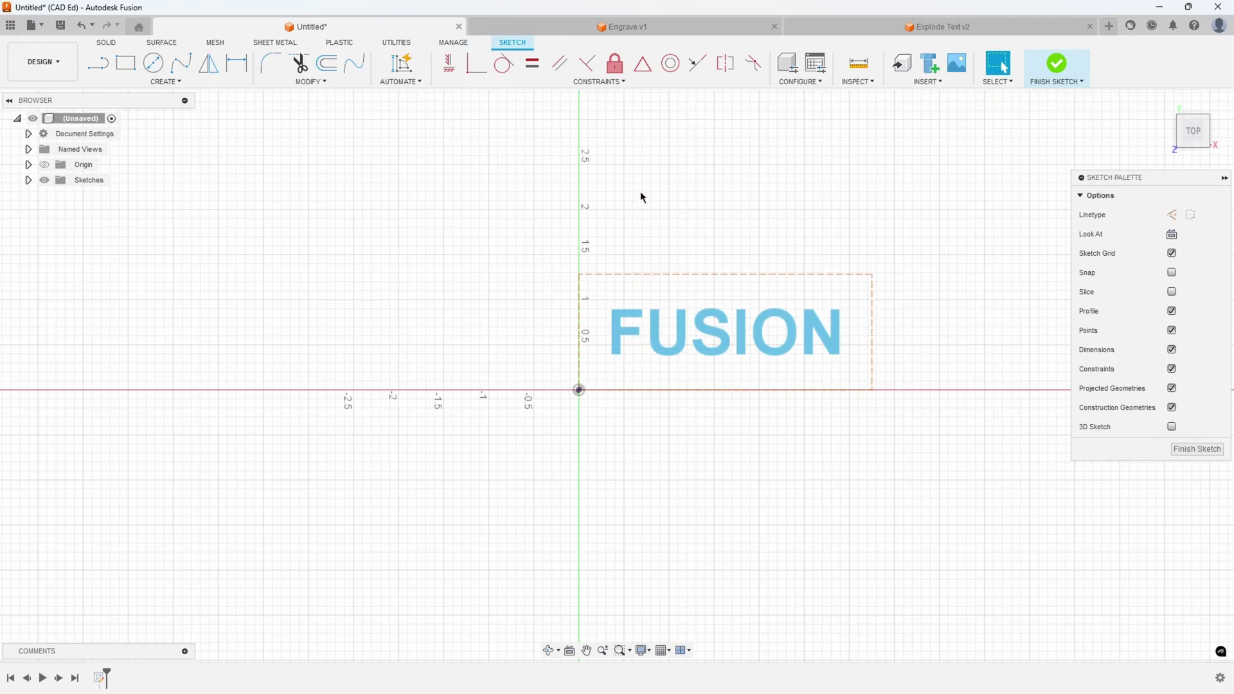
# - Edit the FUSION text to left alignment, trying top and bottom vertical alignment before returning it to middle
pyautogui.doubleClick(653, 326)
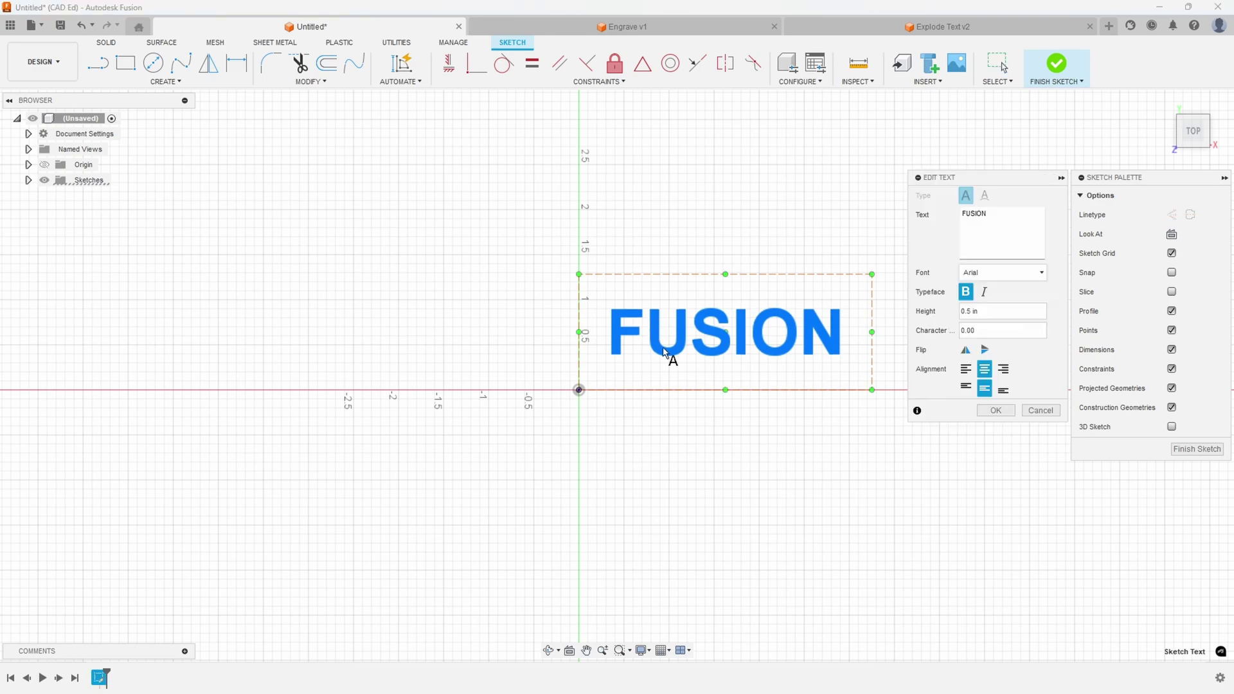
pyautogui.click(965, 368)
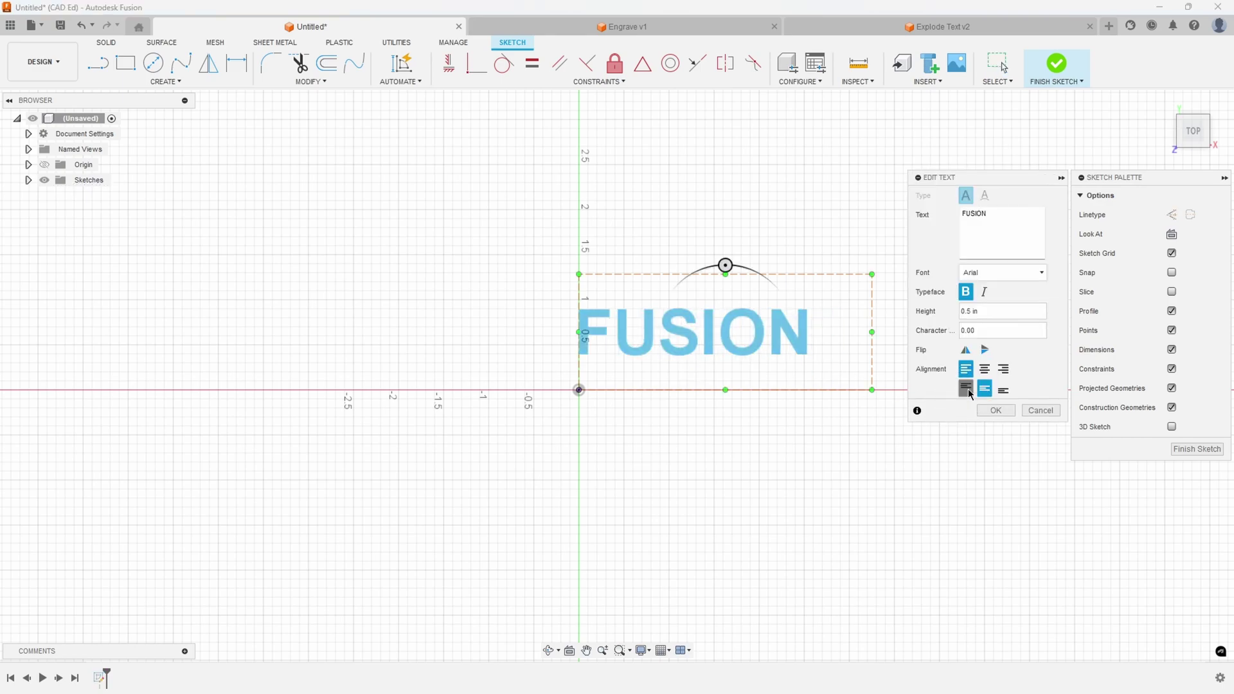
pyautogui.click(967, 390)
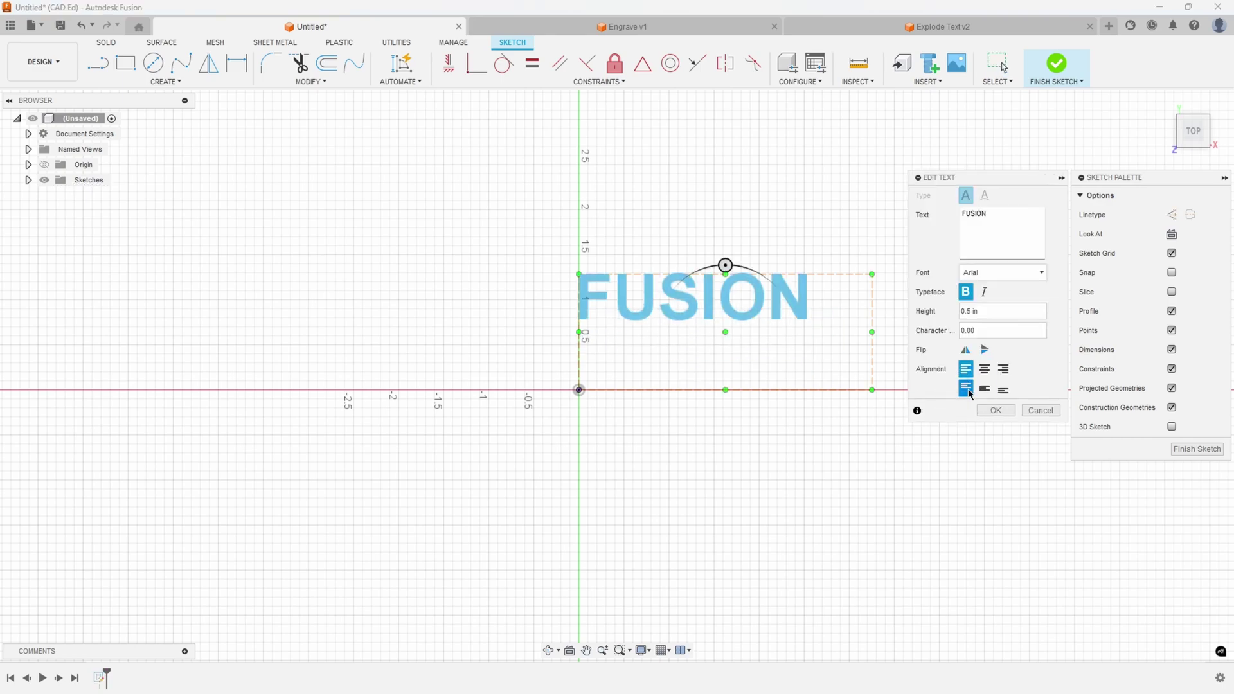
pyautogui.click(1003, 388)
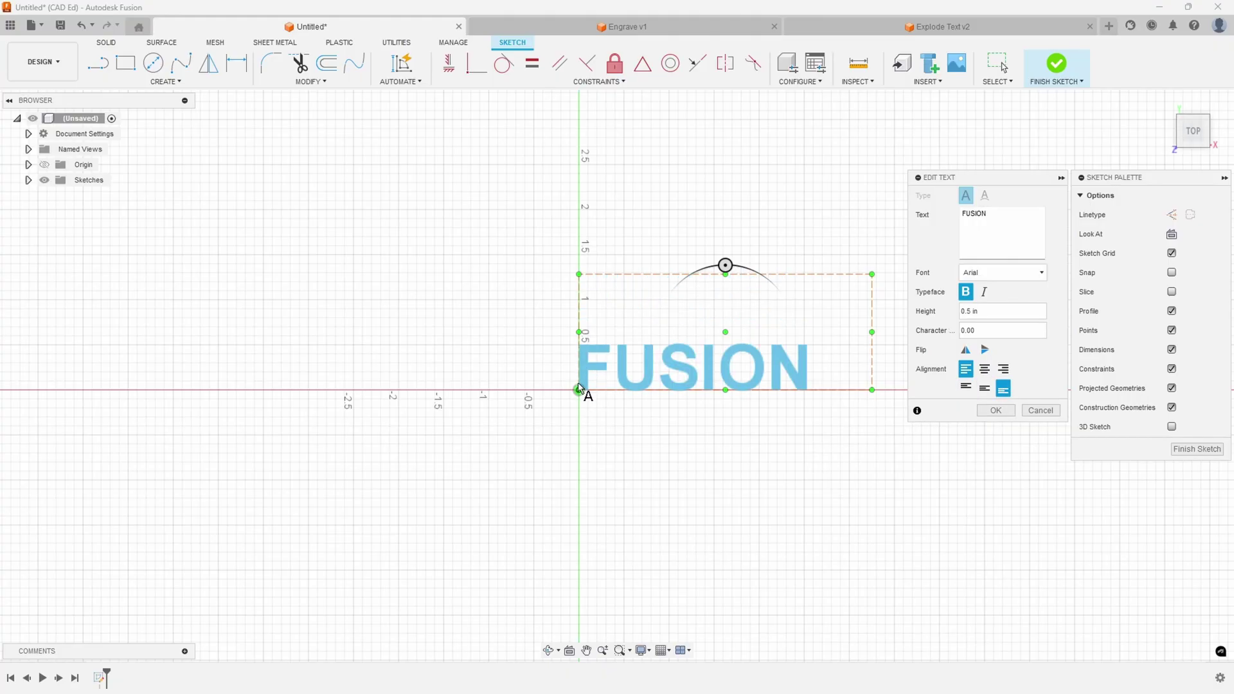
pyautogui.click(984, 389)
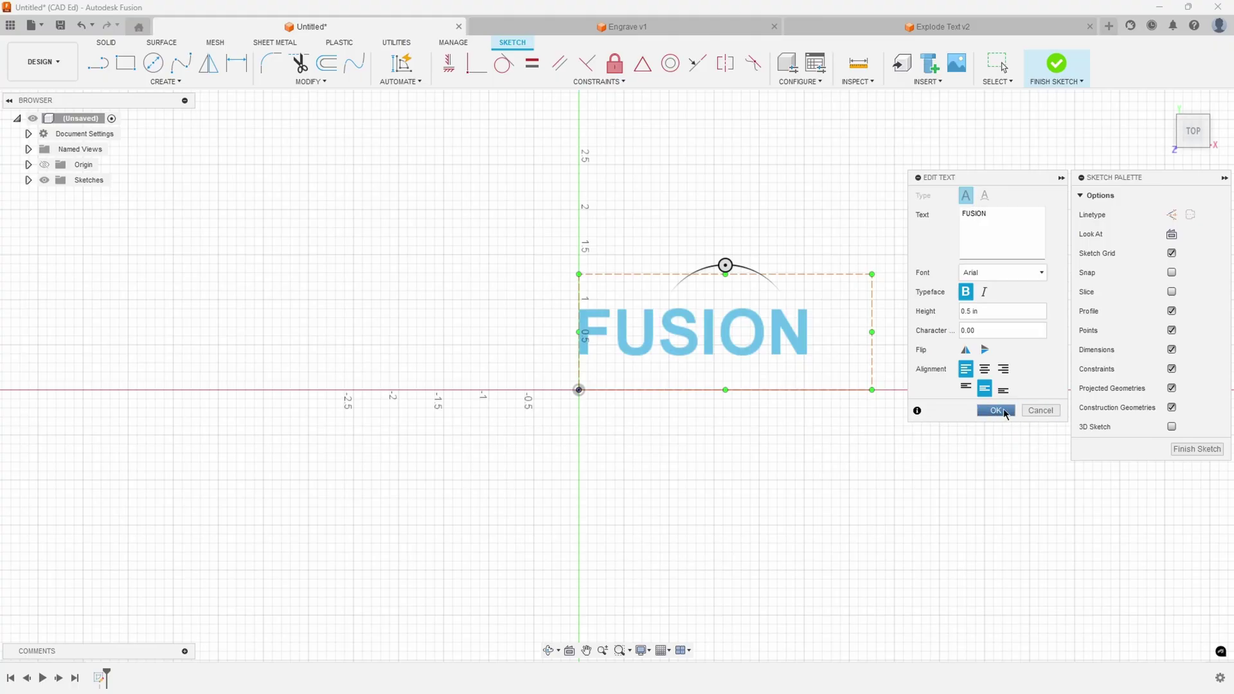
pyautogui.click(995, 411)
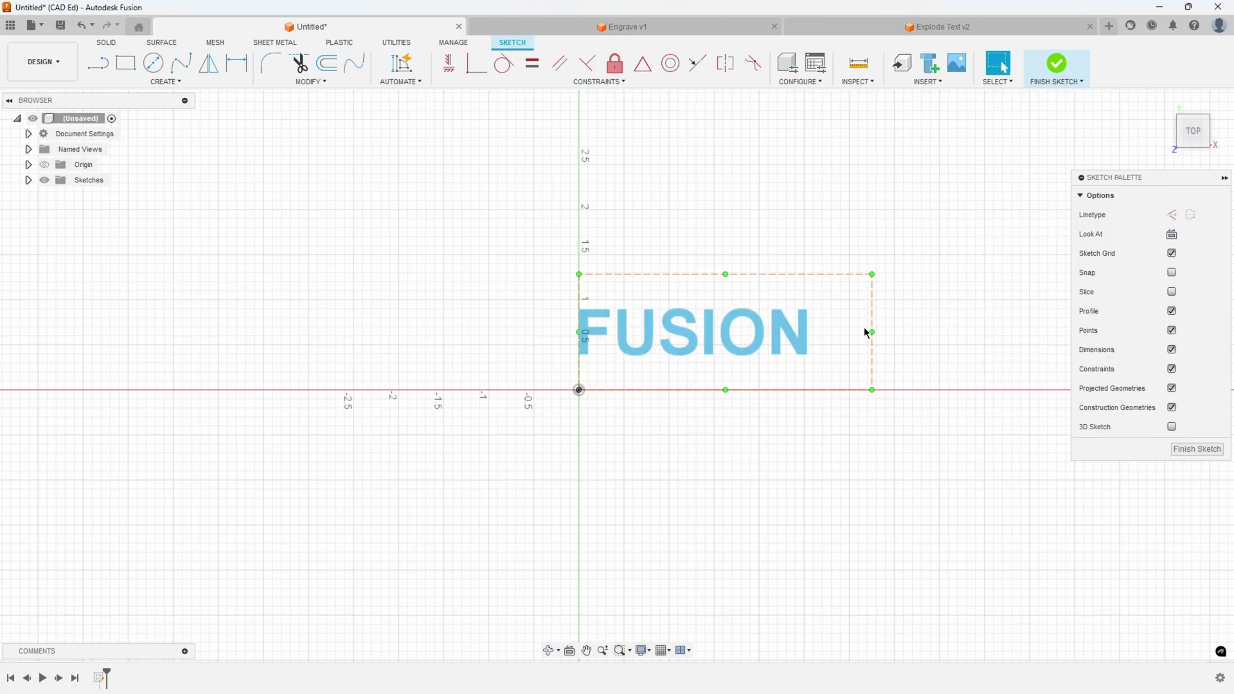
# - Finish the sketch and try extruding the FUSION text as a new body with a distance of about -0.279 in
pyautogui.click(1056, 69)
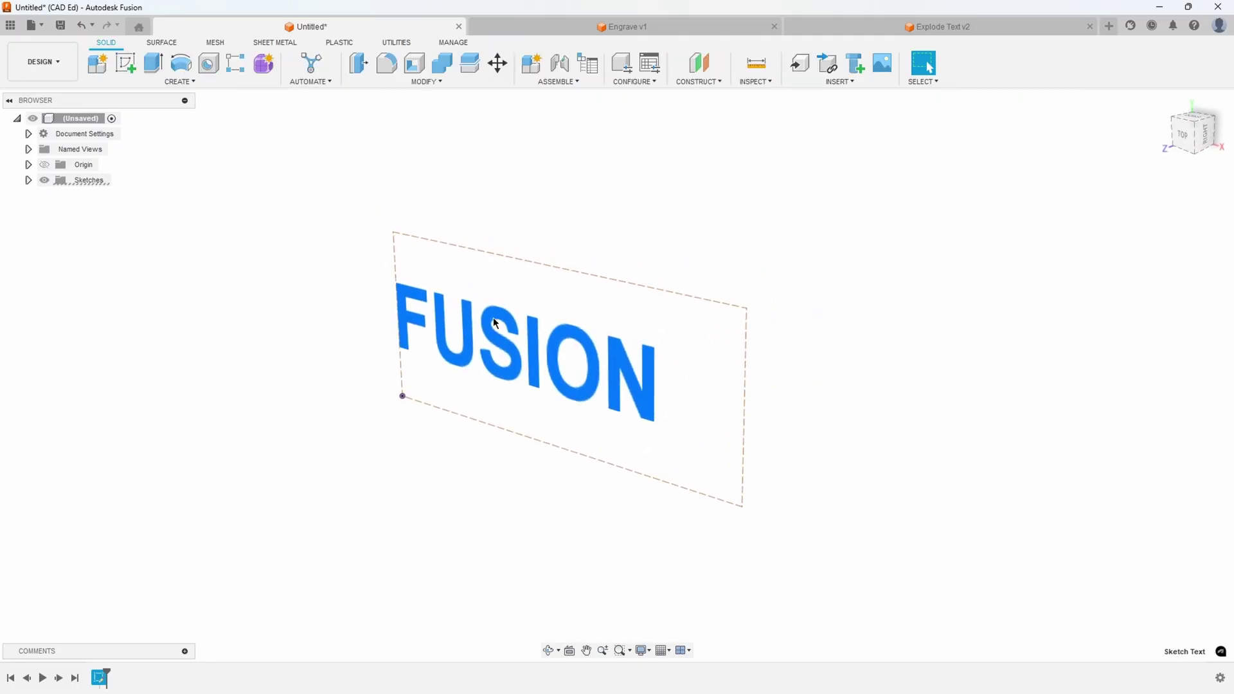
pyautogui.rightClick(494, 323)
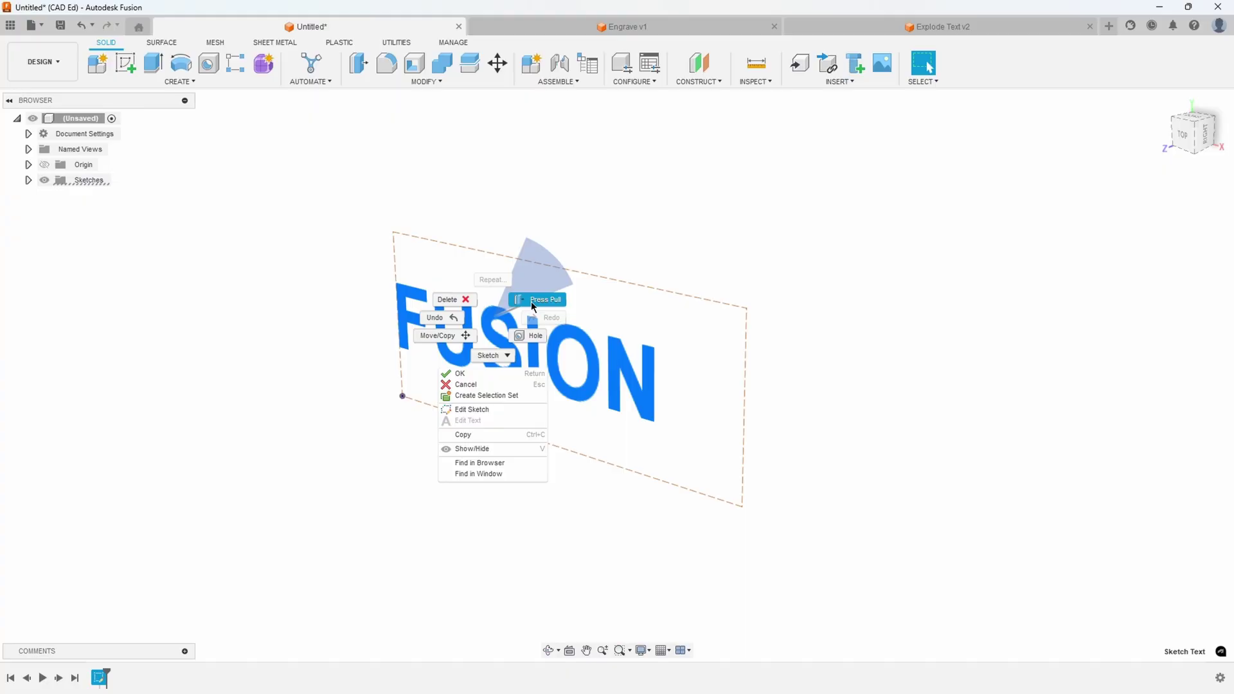
pyautogui.click(530, 302)
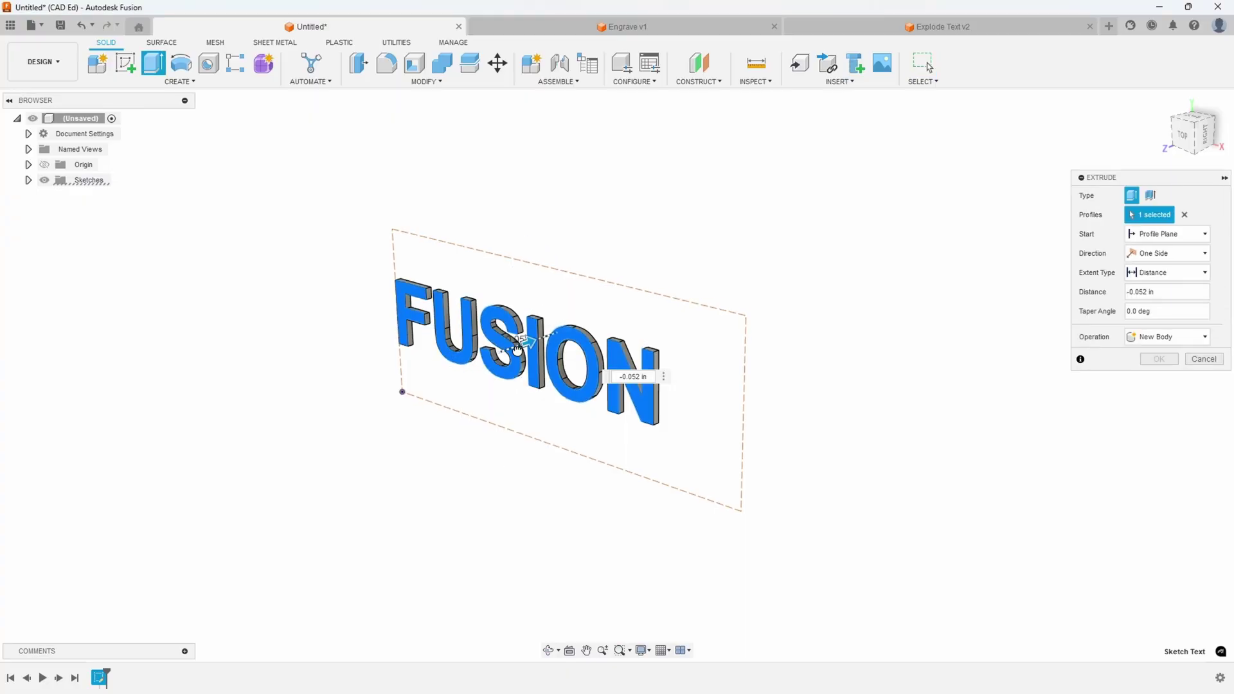
pyautogui.moveTo(517, 349); pyautogui.dragTo(533, 341)
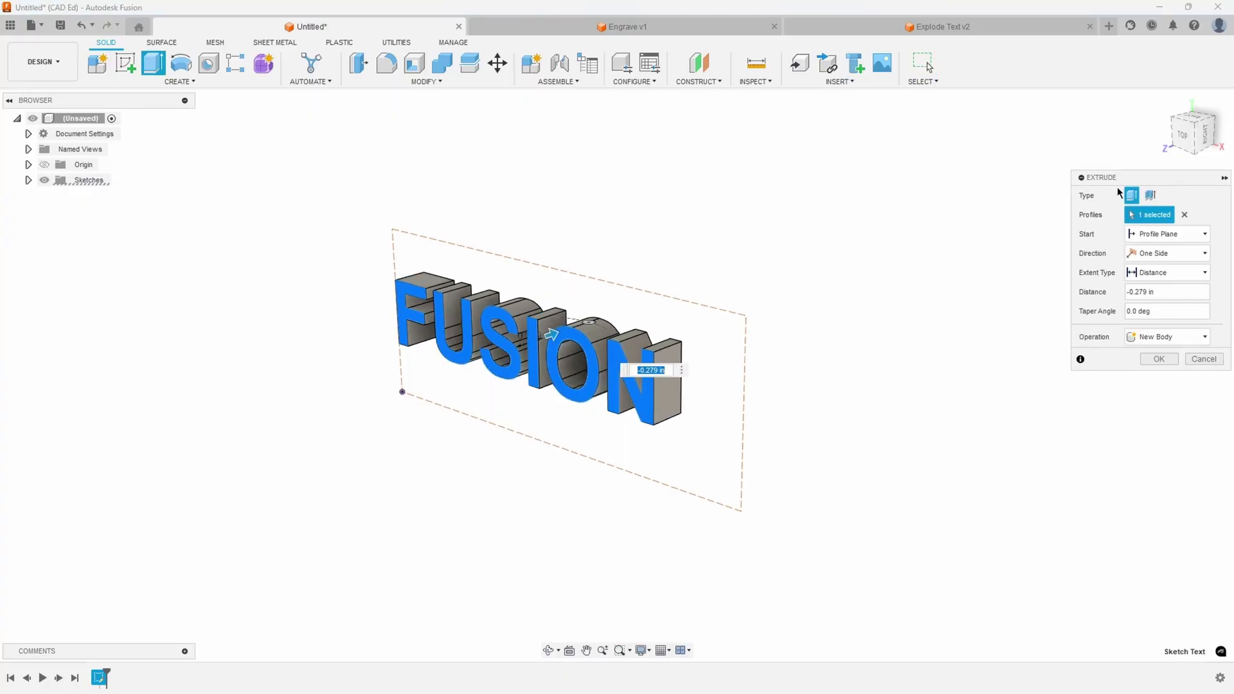
pyautogui.moveTo(663, 335)
pyautogui.keyDown('shift'); pyautogui.mouseDown(button='middle')
pyautogui.moveTo(694, 366)
pyautogui.moveTo(678, 345)
pyautogui.mouseUp(button='middle'); pyautogui.keyUp('shift')
pyautogui.scroll(2, 595, 374)
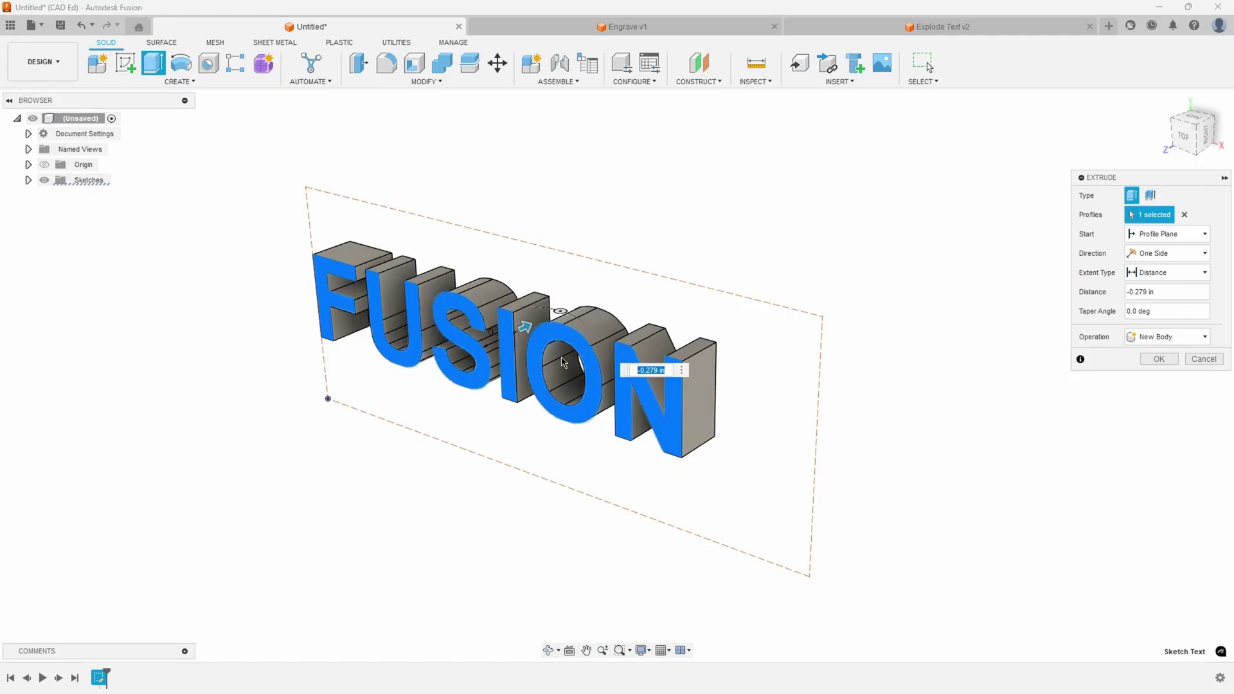
pyautogui.click(1202, 361)
# - Try revolving the FUSION text -90 degrees about the lower edge of its frame as a new body
pyautogui.click(181, 62)
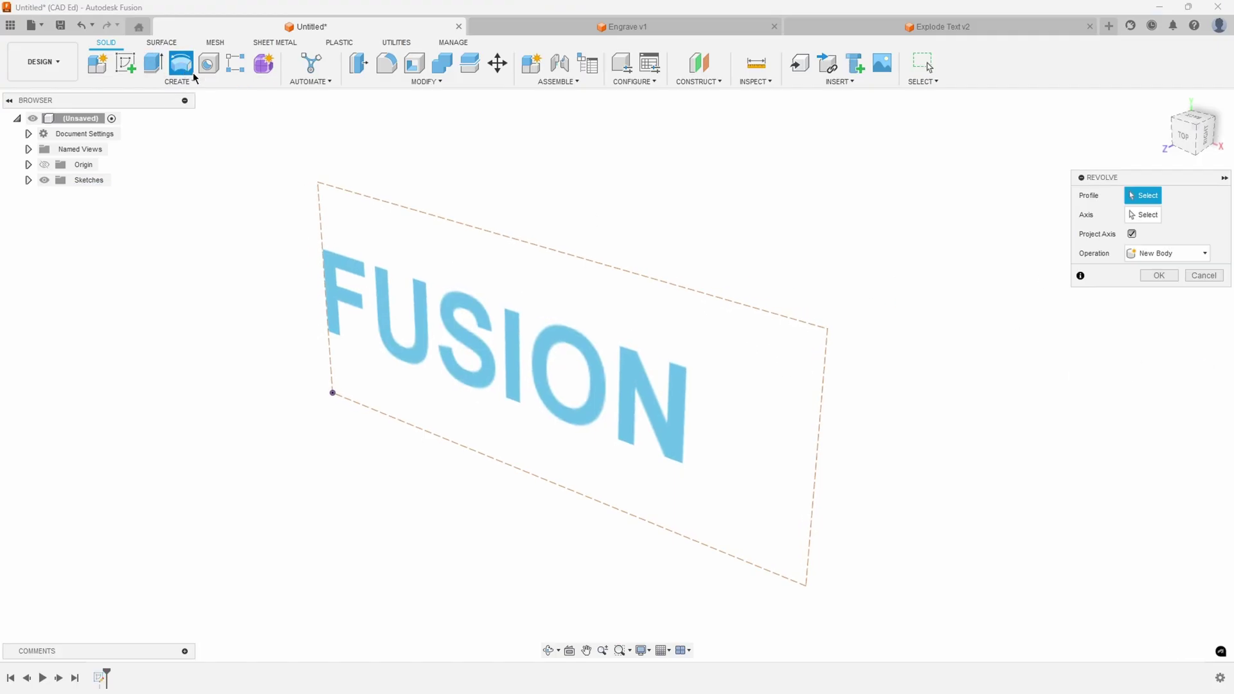
pyautogui.click(512, 339)
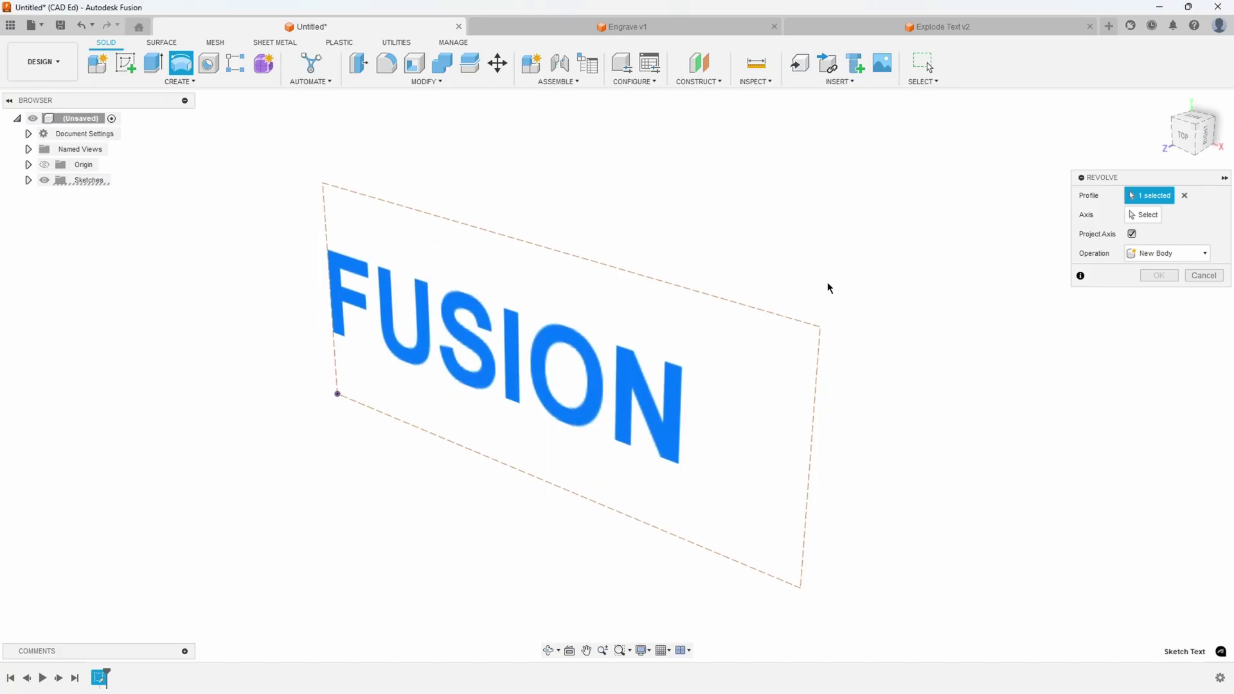
pyautogui.click(380, 415)
pyautogui.scroll(-2, 540, 469)
pyautogui.moveTo(545, 472); pyautogui.dragTo(507, 345, button='middle')
pyautogui.moveTo(507, 343); pyautogui.dragTo(644, 388)
pyautogui.moveTo(644, 388)
pyautogui.keyDown('shift'); pyautogui.mouseDown(button='middle')
pyautogui.moveTo(655, 419)
pyautogui.moveTo(521, 400)
pyautogui.moveTo(737, 383)
pyautogui.moveTo(530, 428)
pyautogui.moveTo(556, 488)
pyautogui.moveTo(529, 468)
pyautogui.moveTo(530, 347)
pyautogui.moveTo(782, 405)
pyautogui.moveTo(664, 372)
pyautogui.moveTo(700, 334)
pyautogui.moveTo(797, 343)
pyautogui.mouseUp(button='middle'); pyautogui.keyUp('shift')
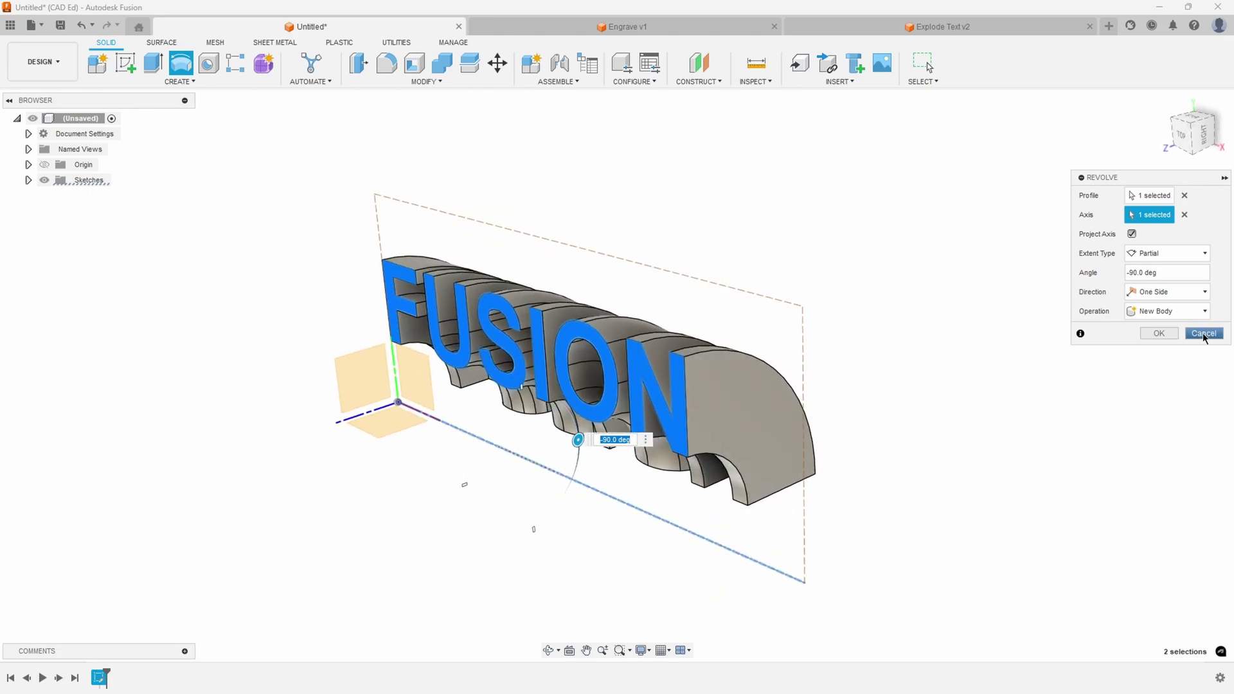
pyautogui.click(1204, 334)
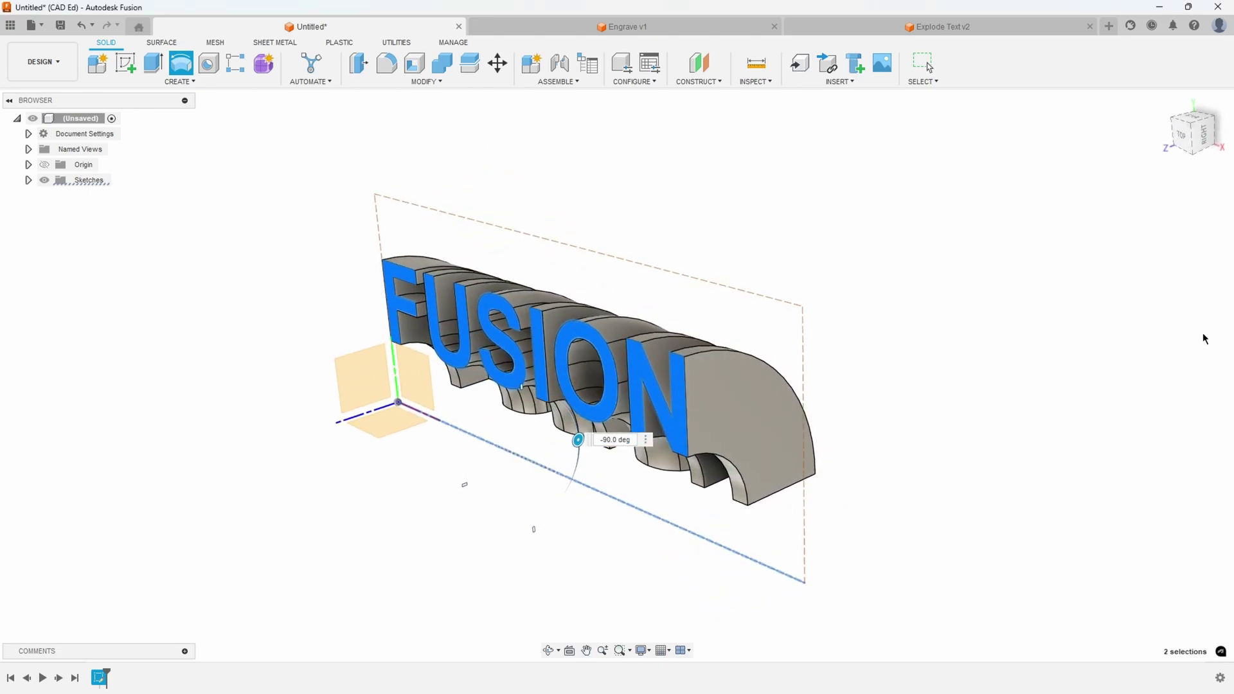
# - Reopen the sketch and change the font of the FUSION text from Arial to a heavier one
pyautogui.doubleClick(99, 677)
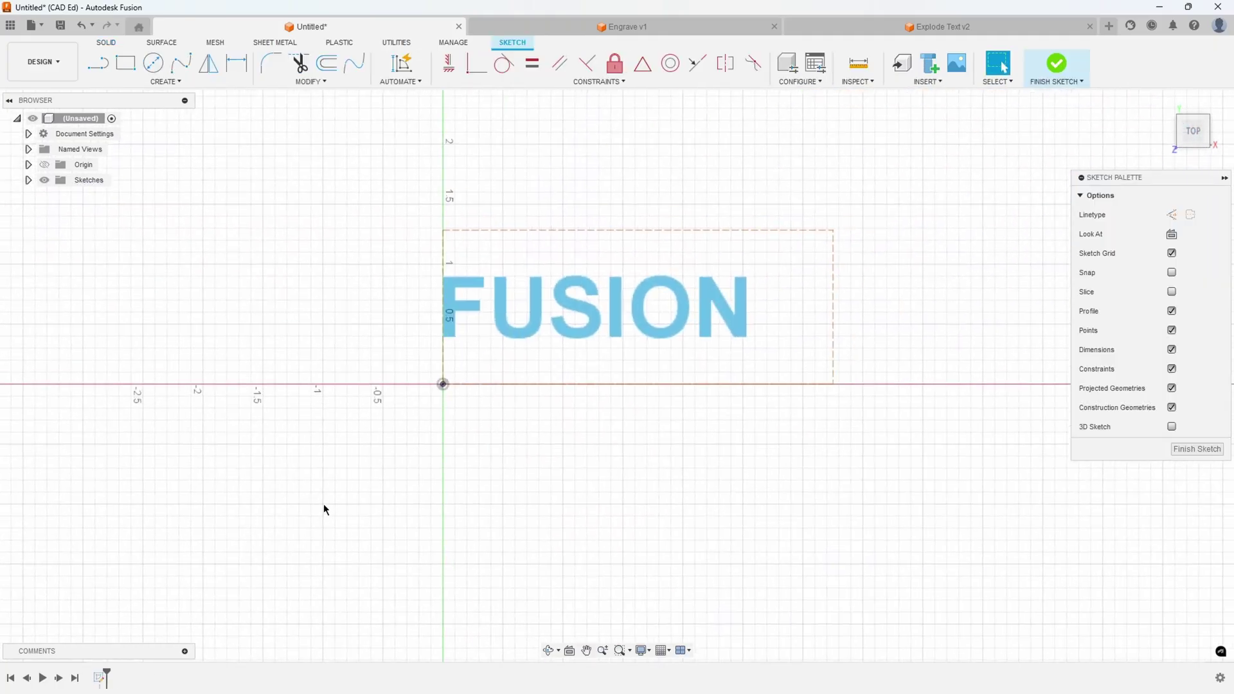
pyautogui.doubleClick(560, 305)
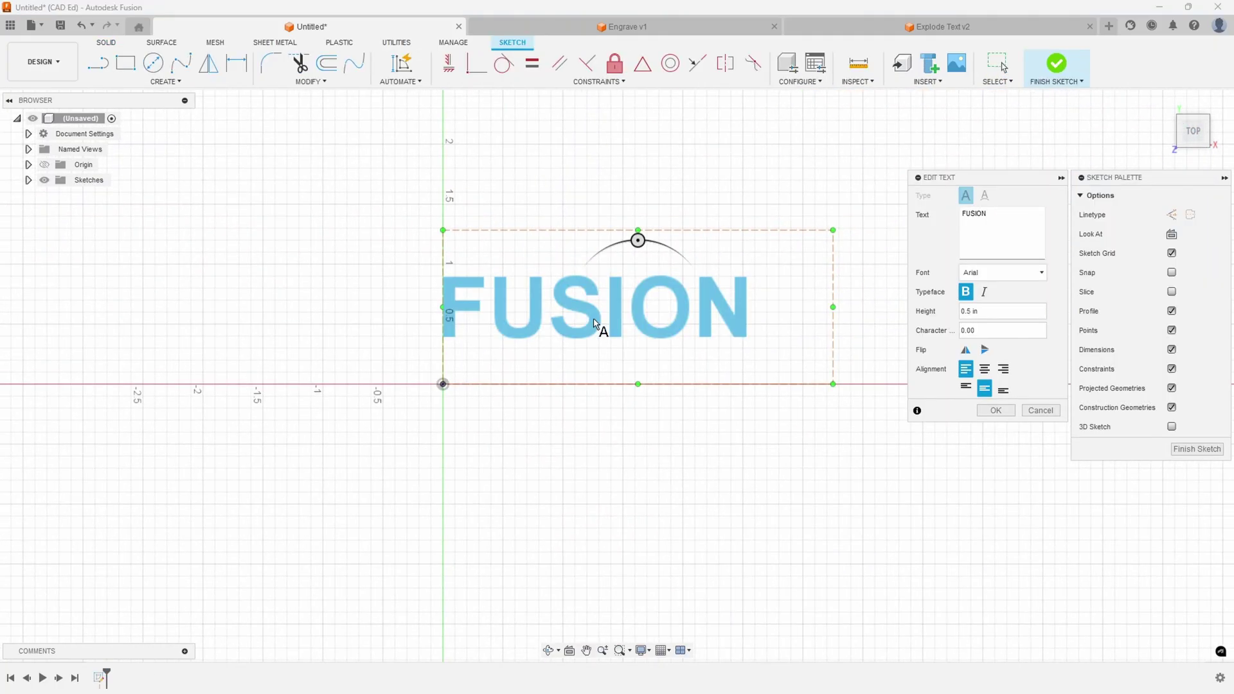
pyautogui.click(1041, 272)
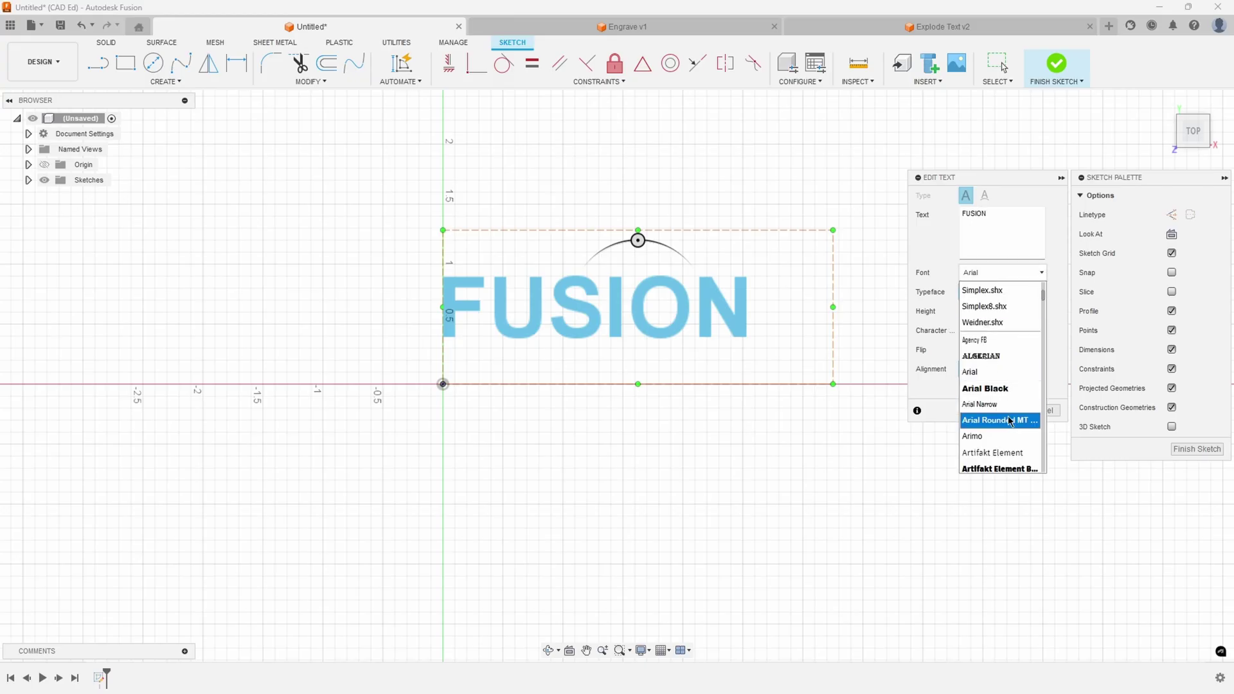
pyautogui.scroll(-2, 996, 458)
pyautogui.click(997, 363)
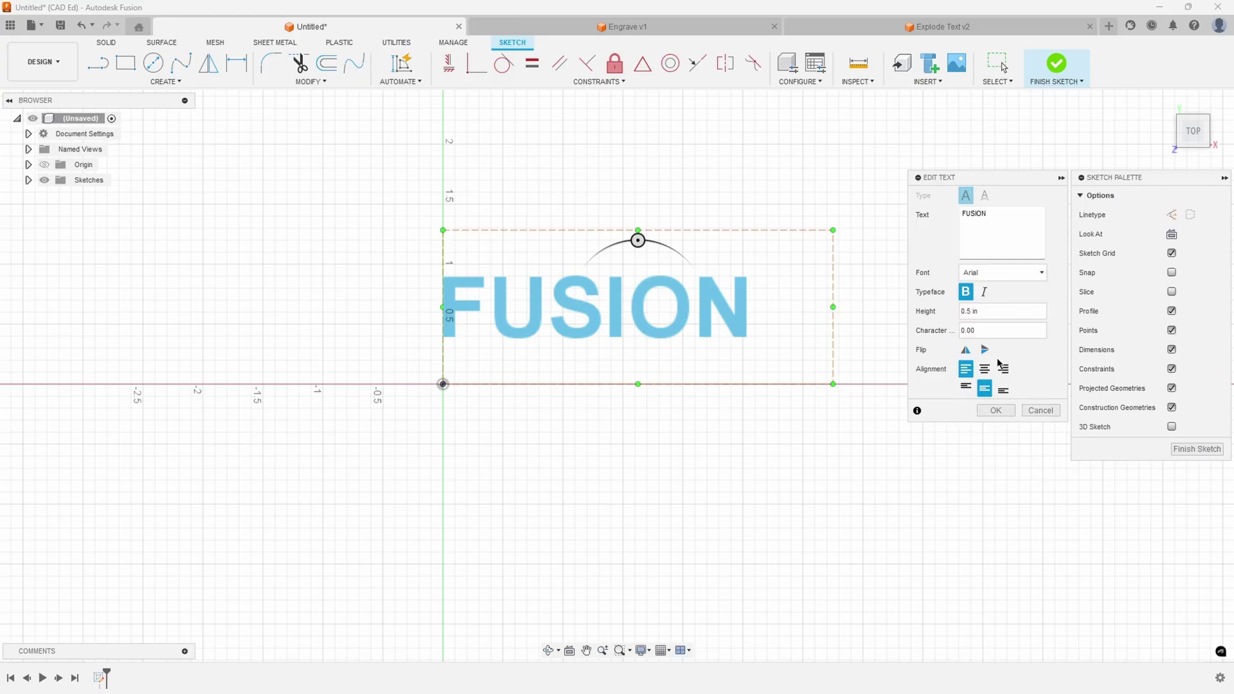
pyautogui.click(988, 410)
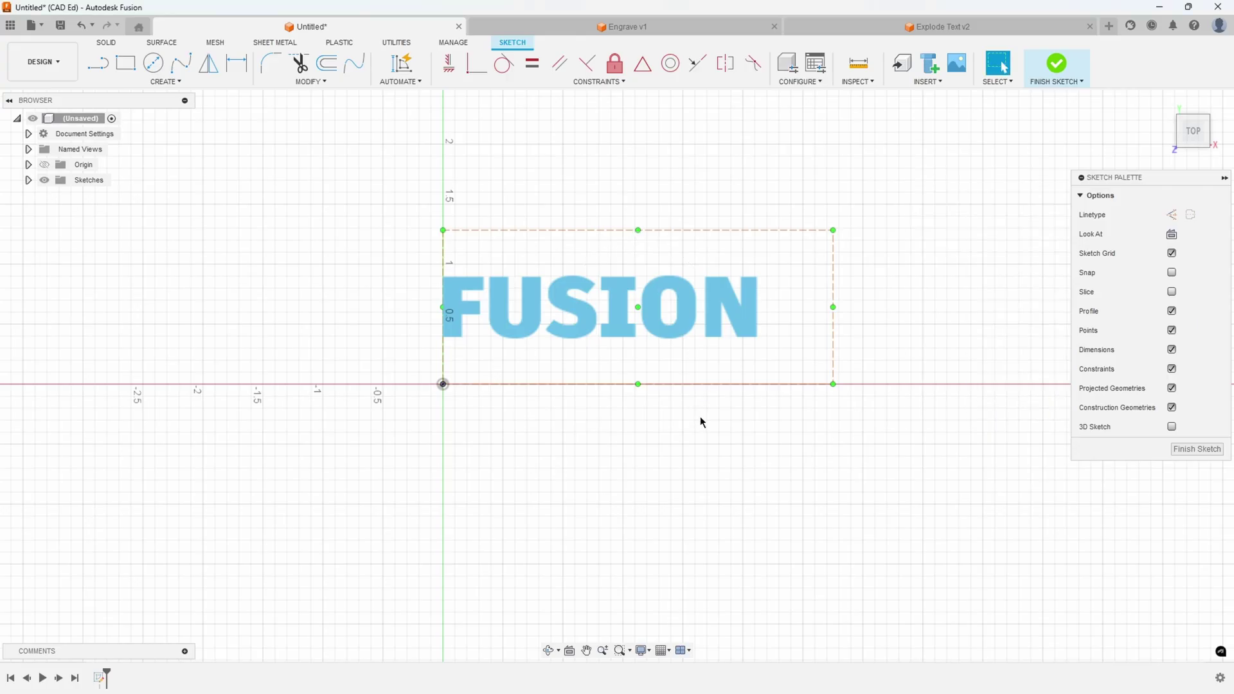
# - Delete the FUSION text and sketch a 3-point arc of about 2.26 in radius above the origin, with its ends at the horizontal axis
pyautogui.click(654, 278)
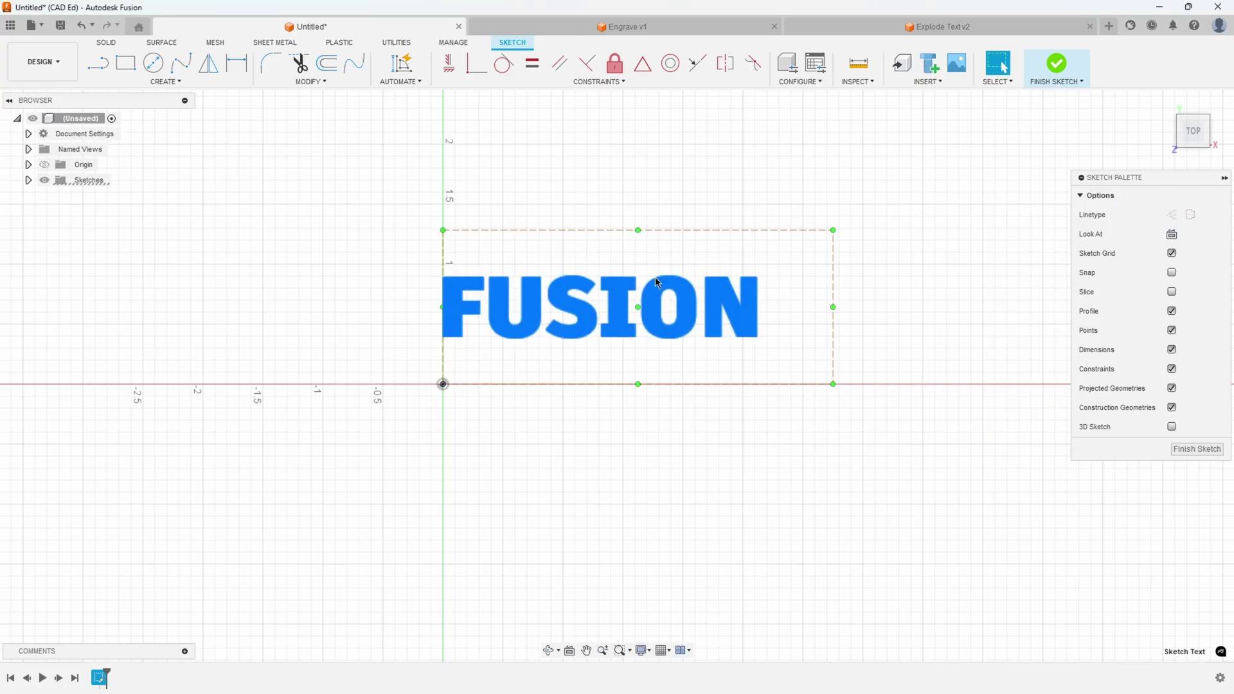
pyautogui.press('Delete')
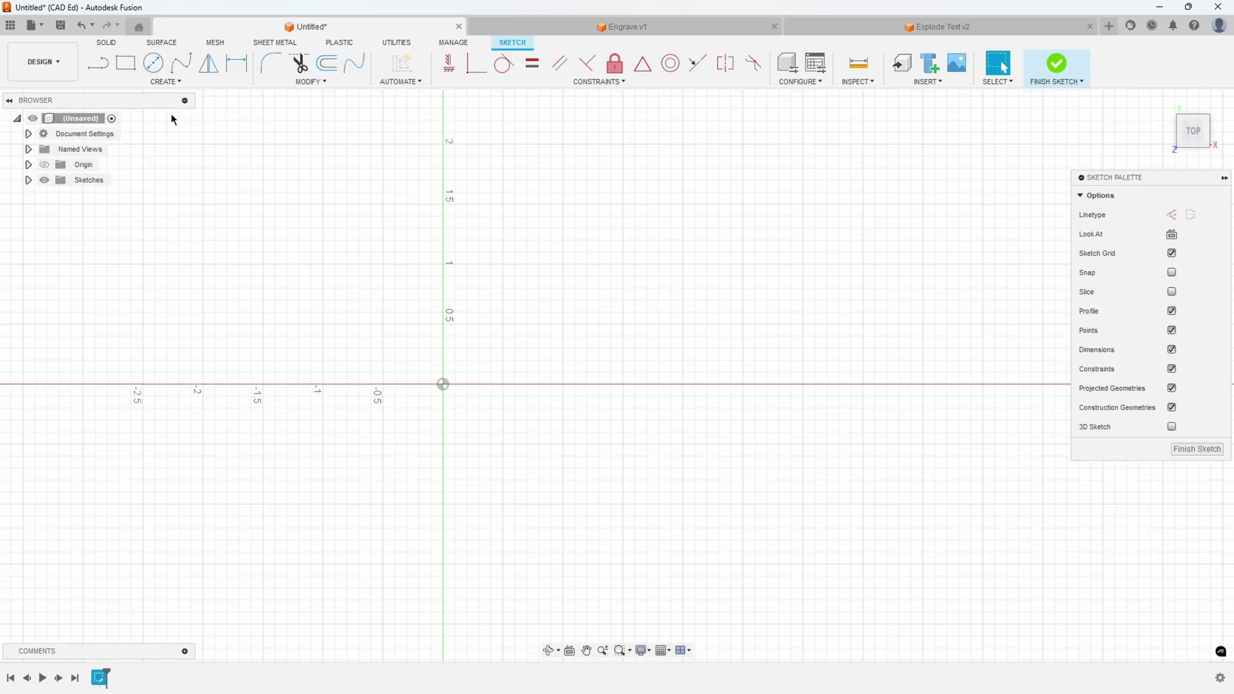
pyautogui.click(152, 82)
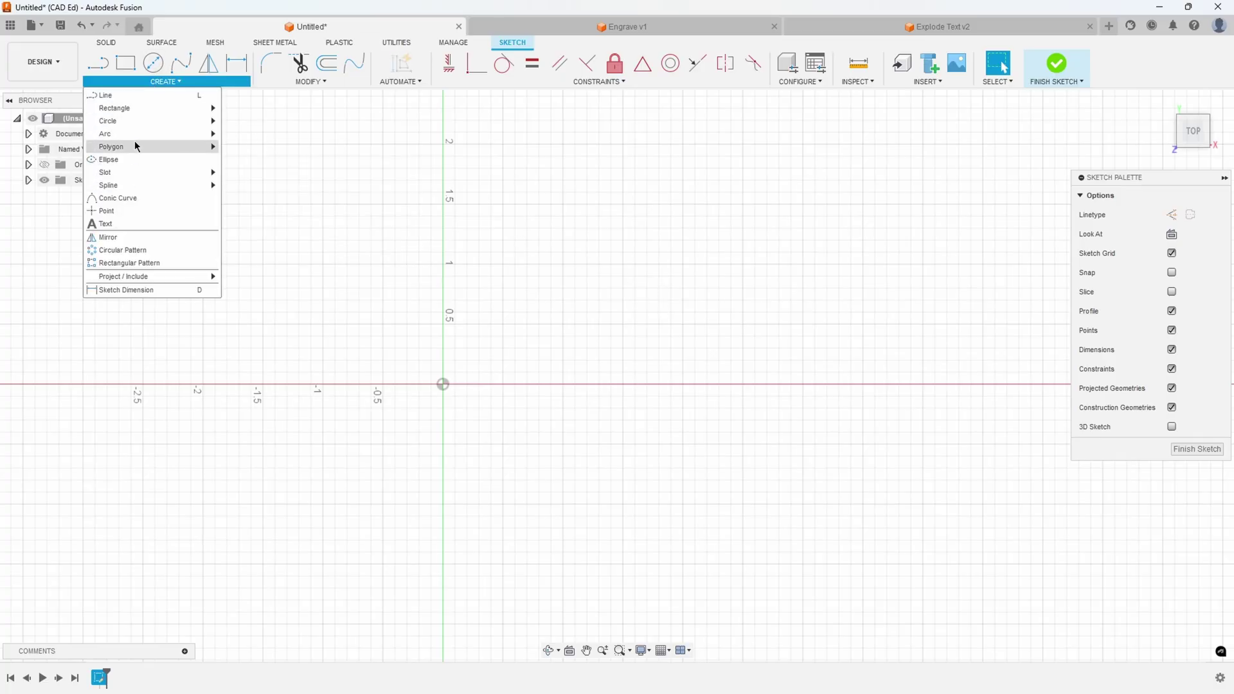
pyautogui.moveTo(129, 135)
pyautogui.click(229, 135)
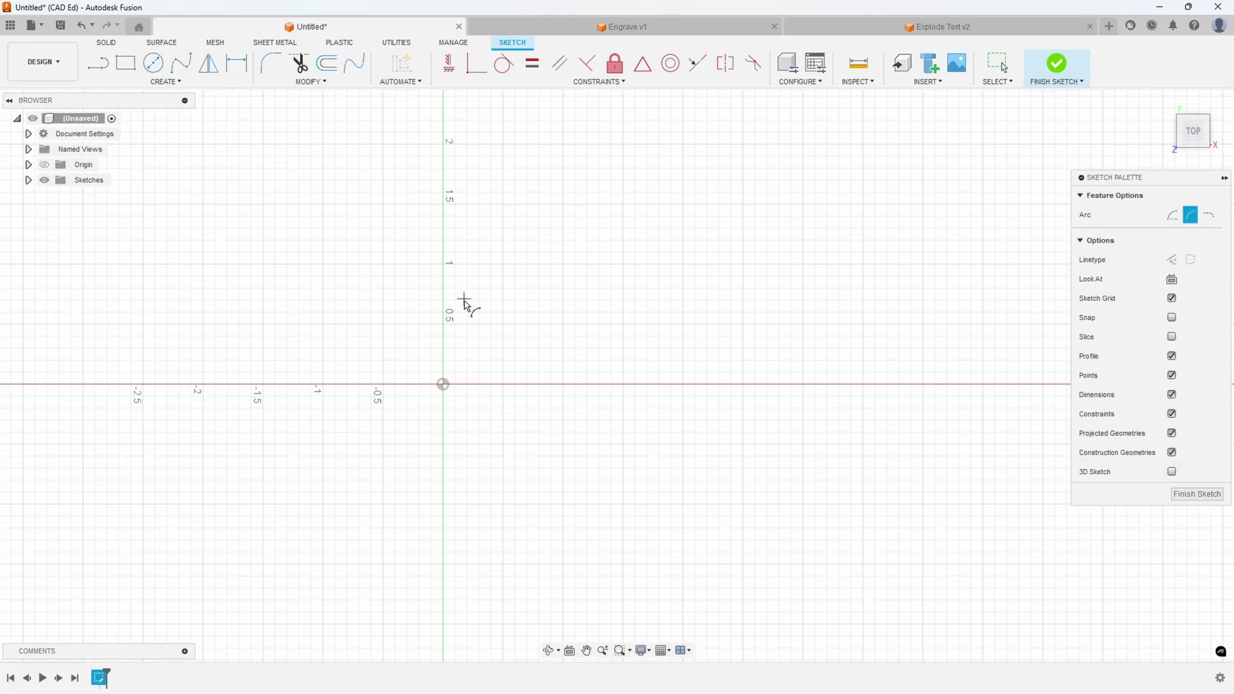
pyautogui.click(279, 384)
pyautogui.click(609, 384)
pyautogui.click(504, 332)
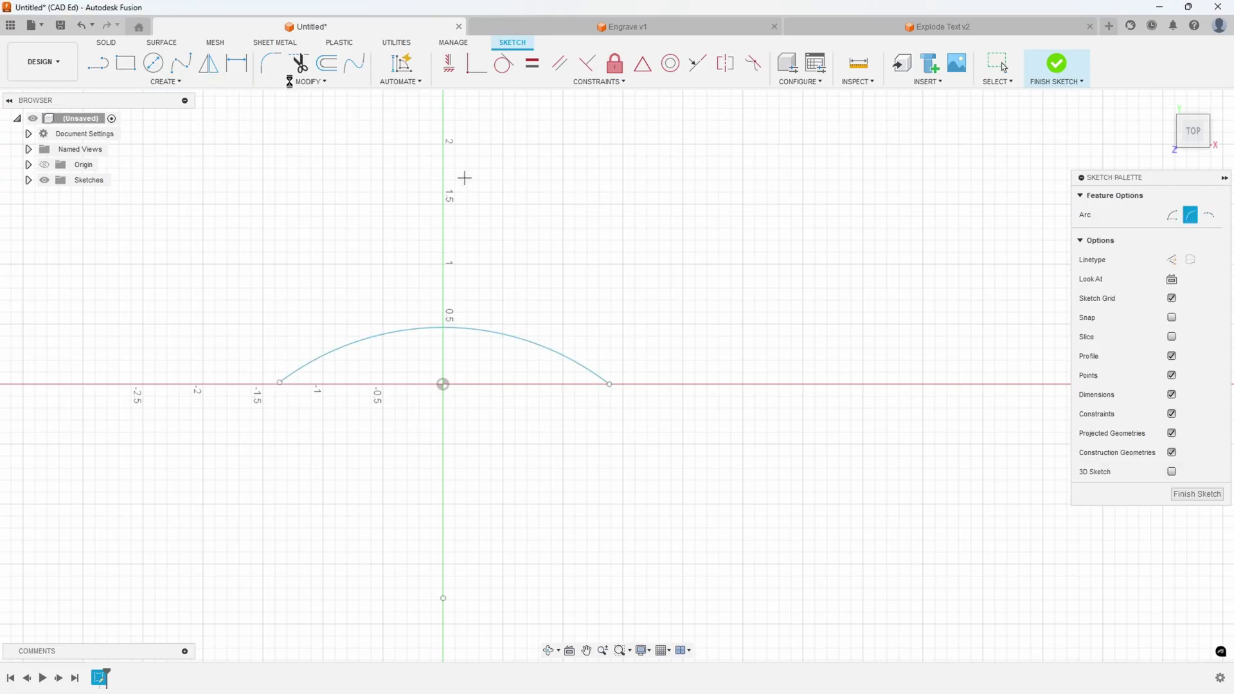
# - Start a text on path along the 3-point arc and enter FUSION as its text
pyautogui.click(168, 82)
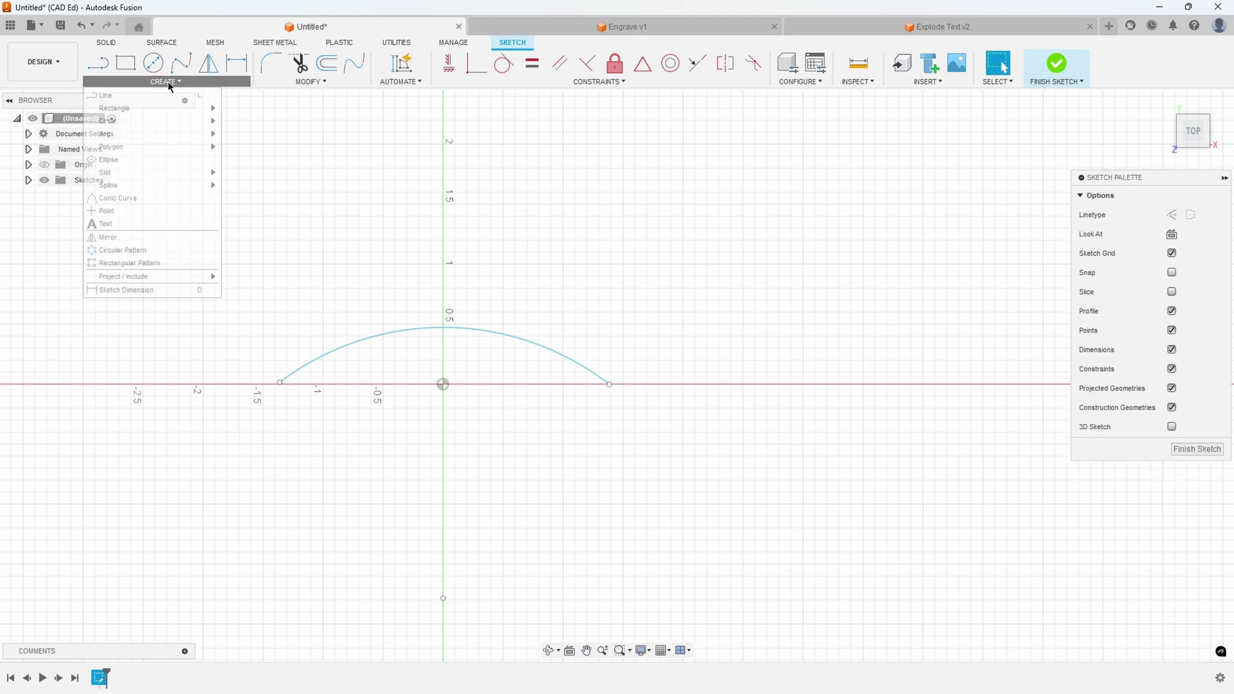
pyautogui.click(122, 221)
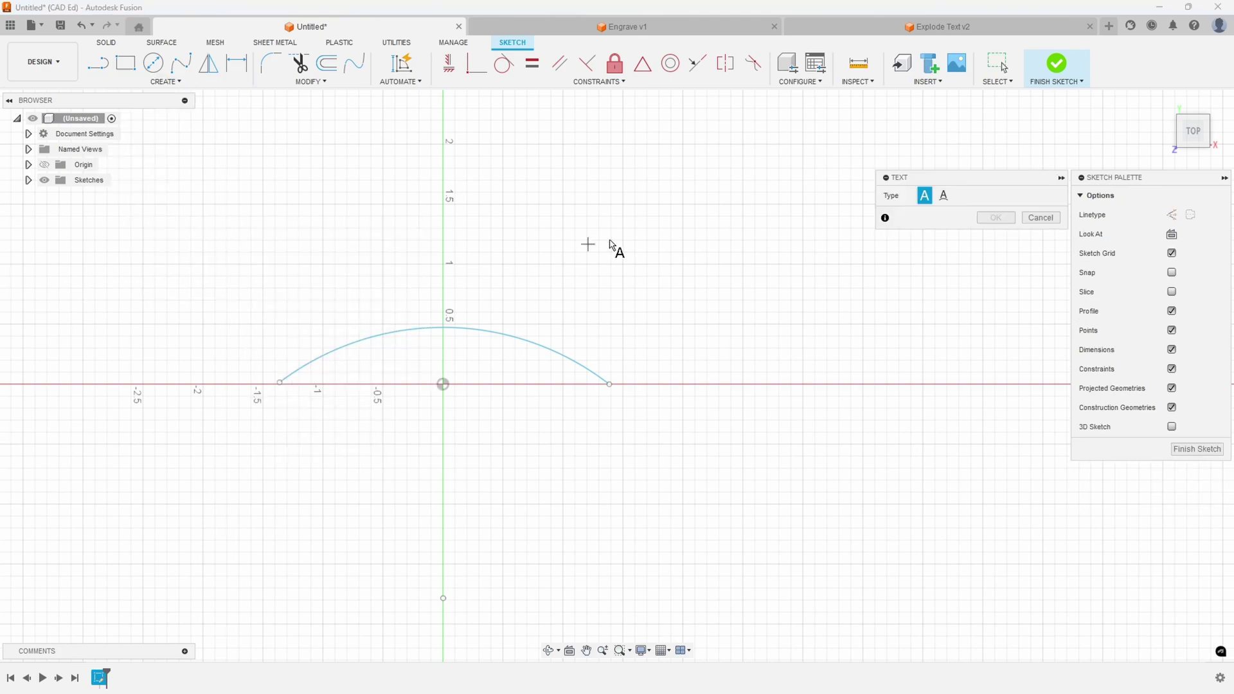
pyautogui.click(943, 195)
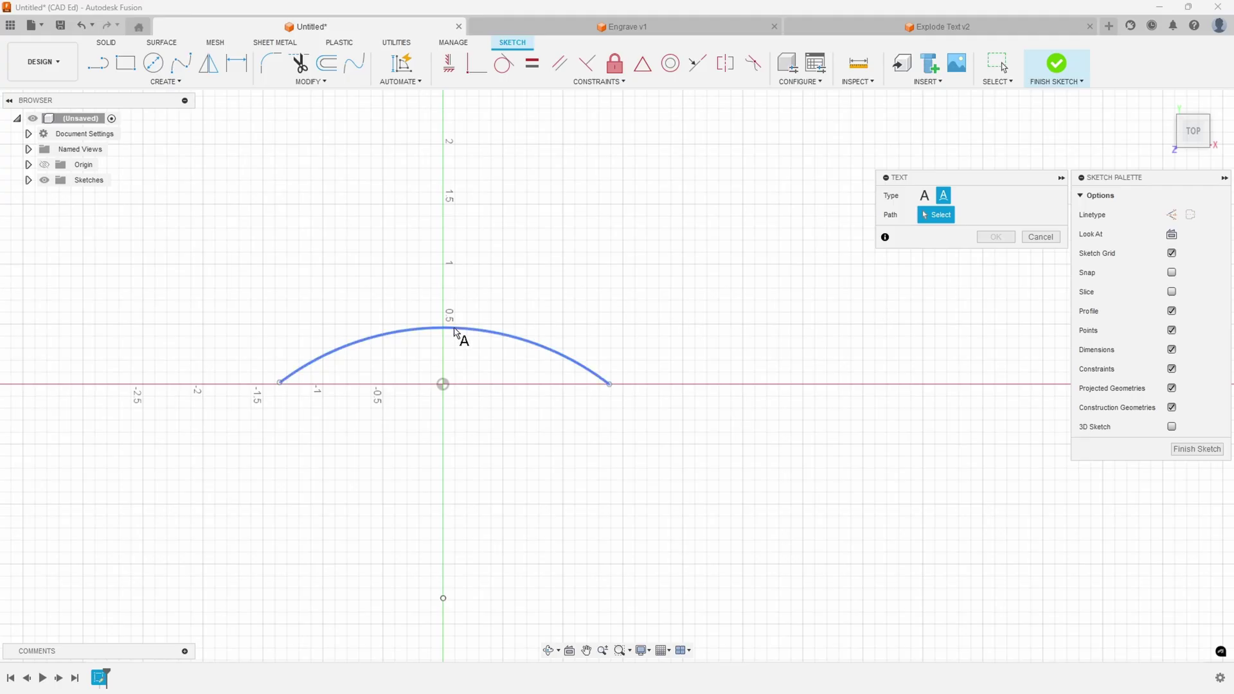
pyautogui.click(457, 329)
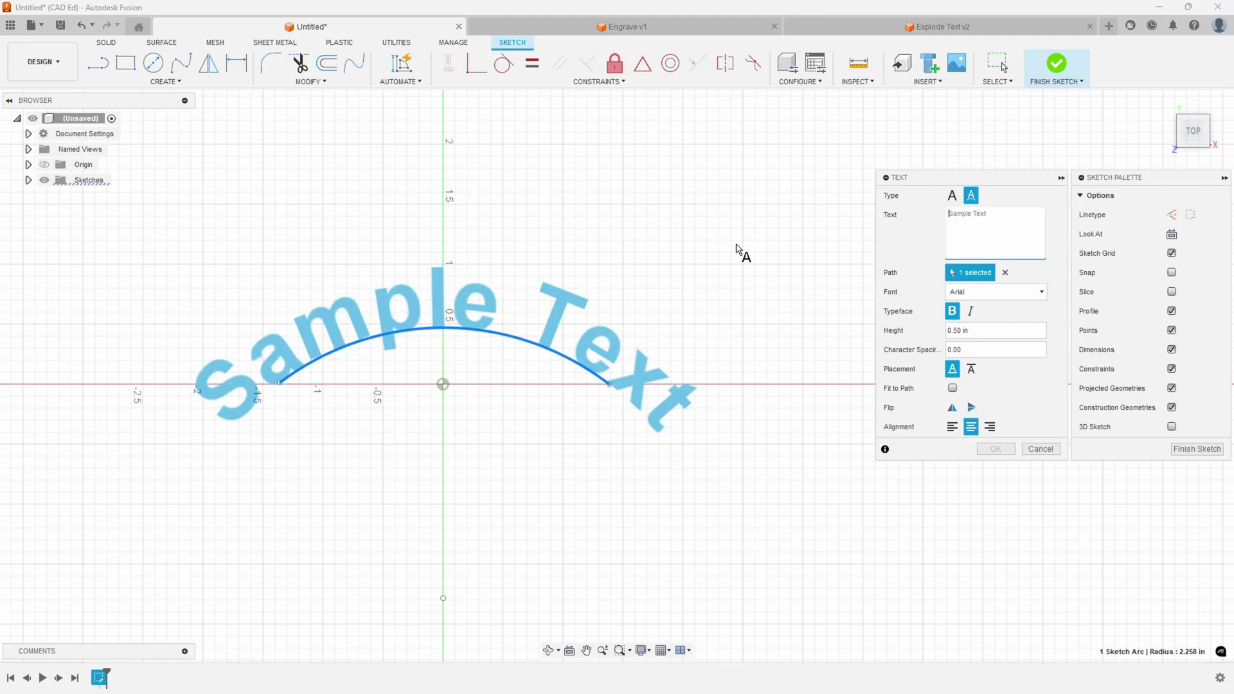
pyautogui.write('FUSION')
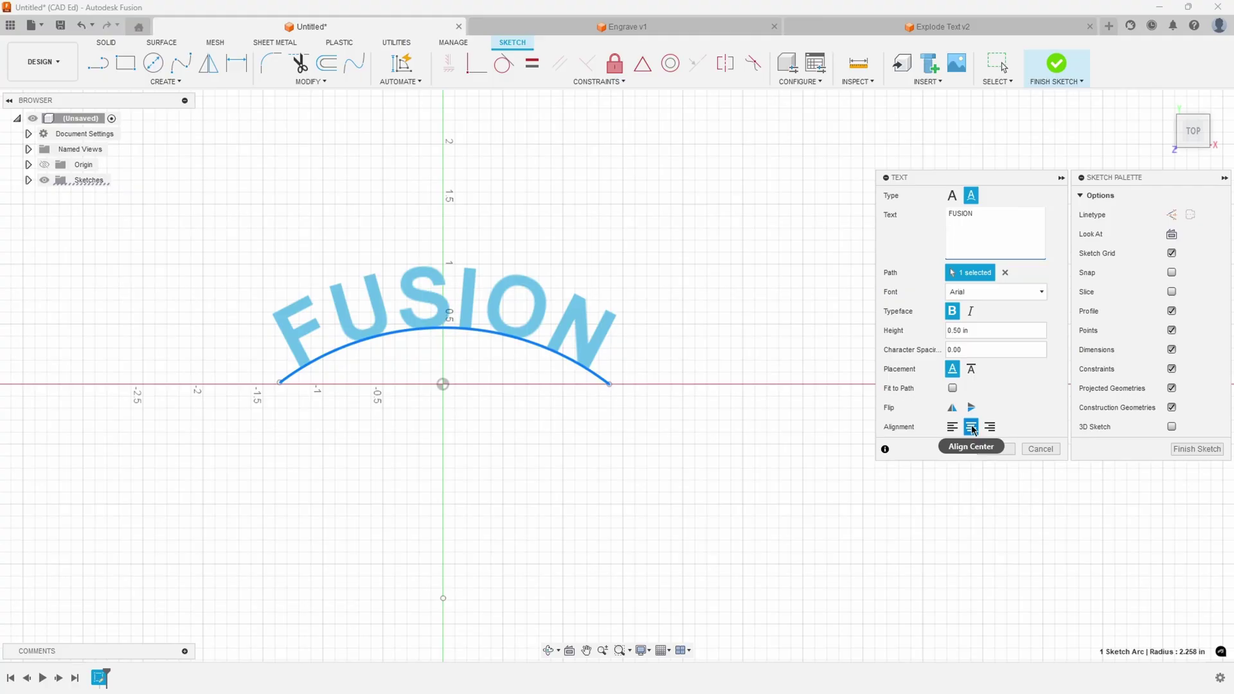
# - Try left and right alignment for the FUSION text on the arc, and return it to center alignment
pyautogui.click(955, 431)
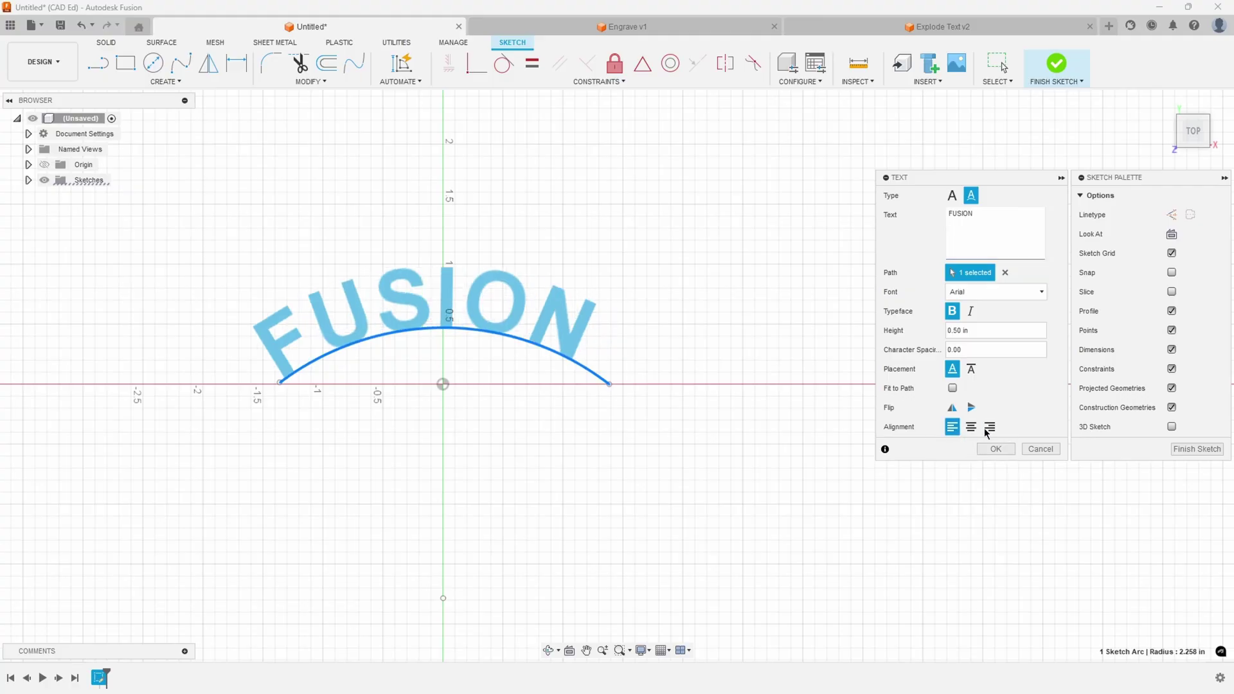
pyautogui.click(989, 428)
pyautogui.click(971, 428)
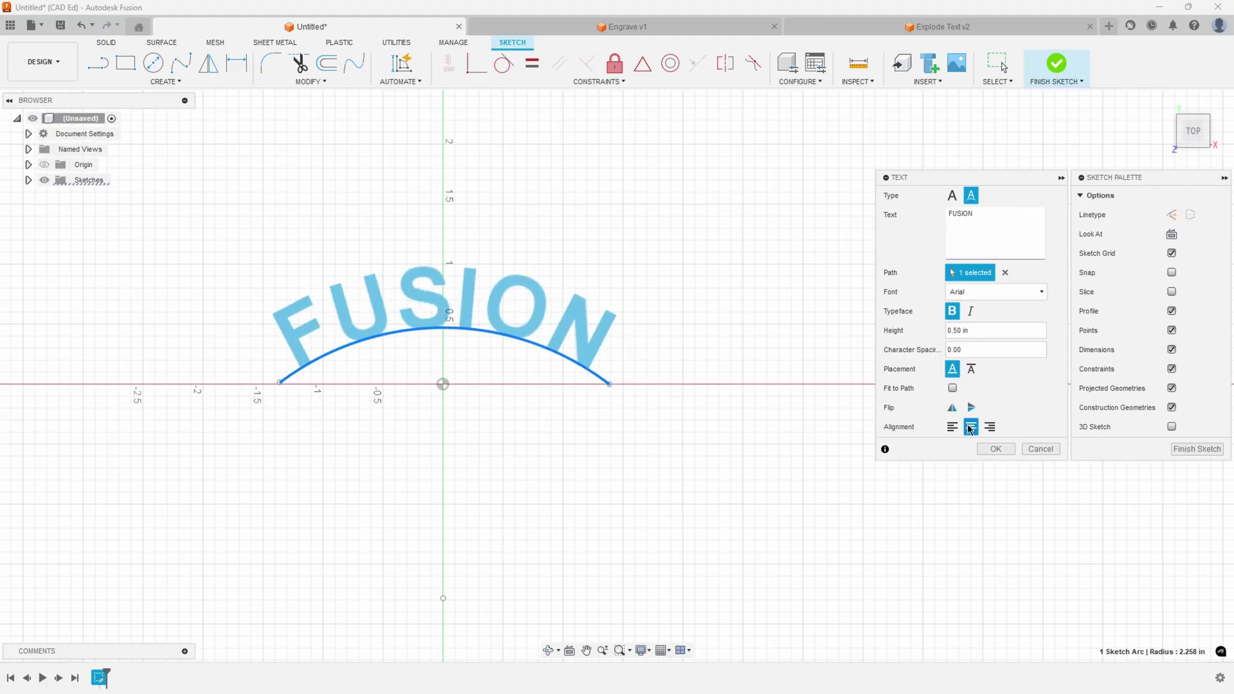
# - Set the arc text's height to 0.25 in and its font to Arial Black
pyautogui.click(994, 329)
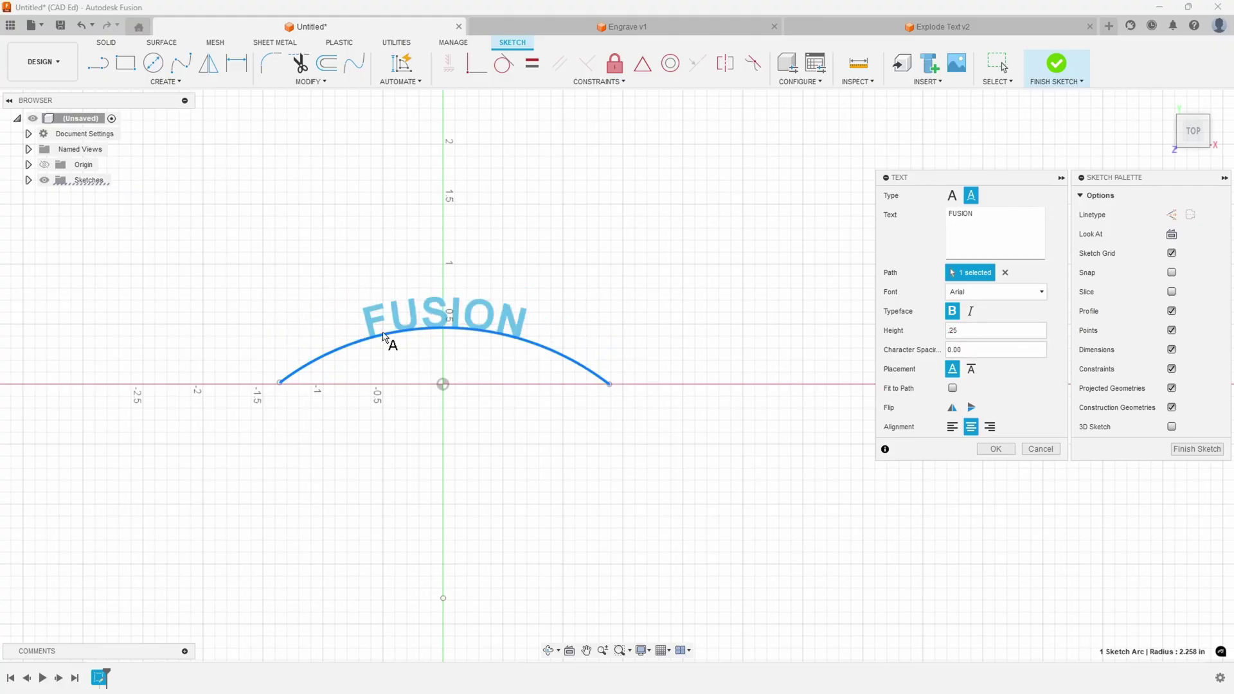
pyautogui.click(996, 295)
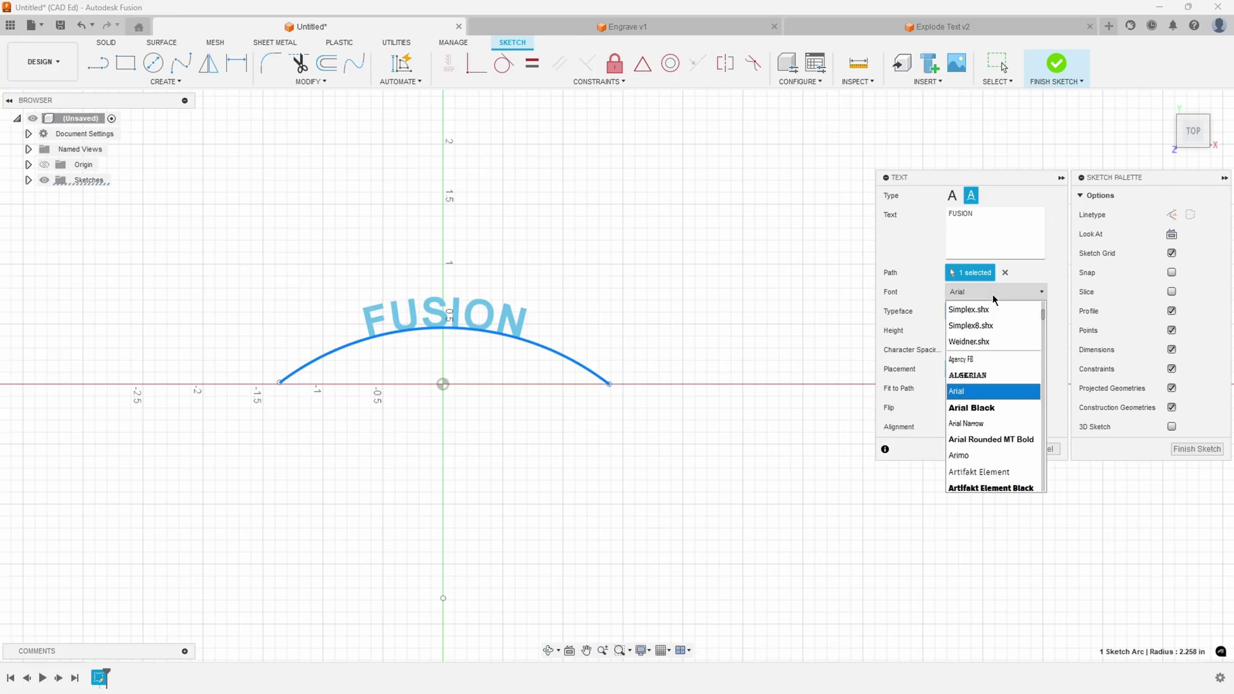
pyautogui.click(974, 405)
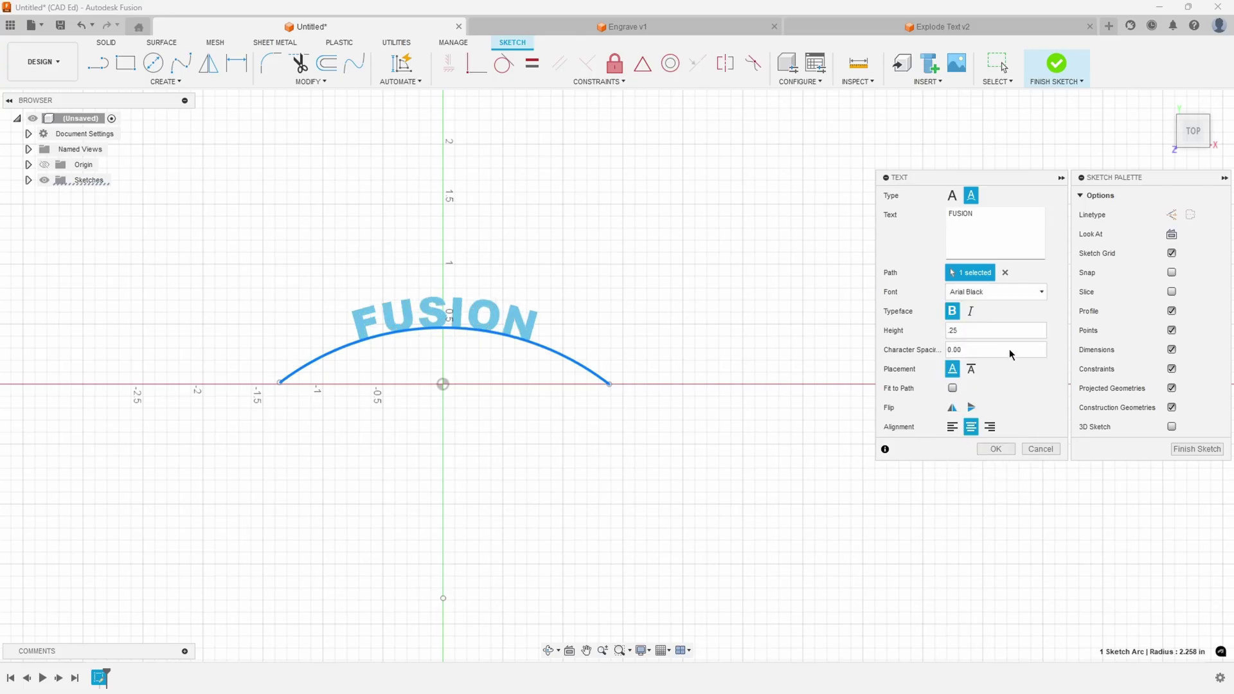
# - Fit the FUSION text to the arc path, set its height to 0.5 in and create the text
pyautogui.click(952, 388)
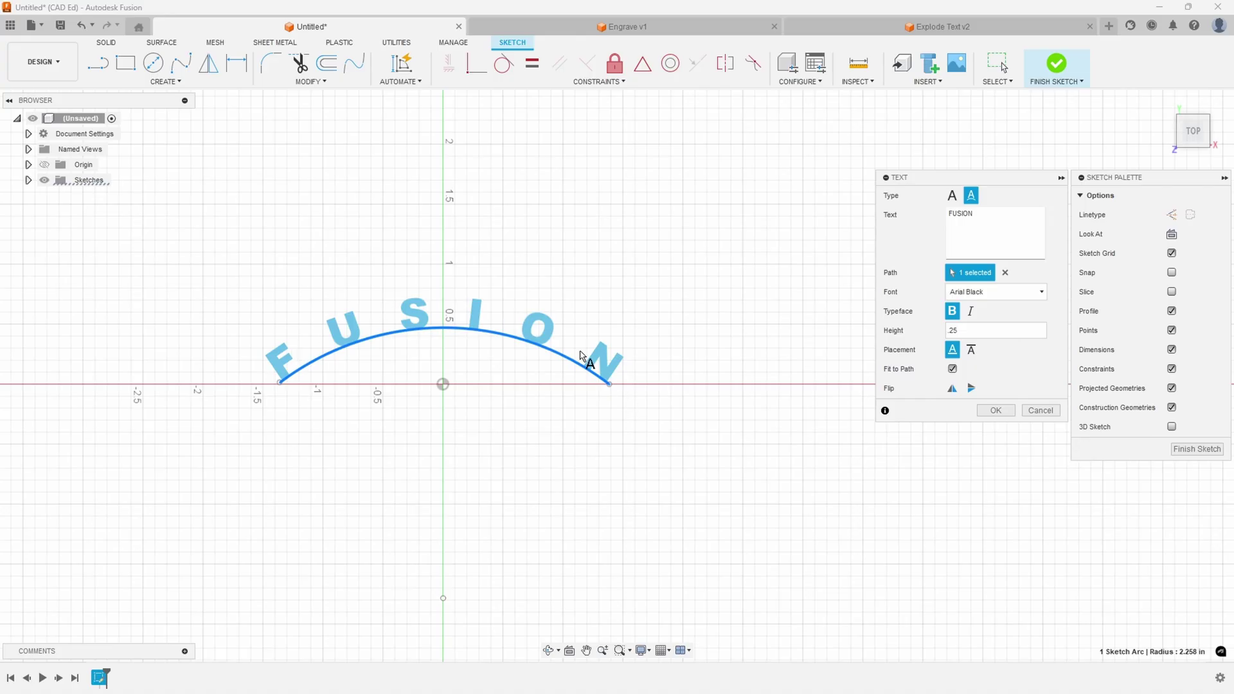
pyautogui.moveTo(926, 333); pyautogui.dragTo(930, 333)
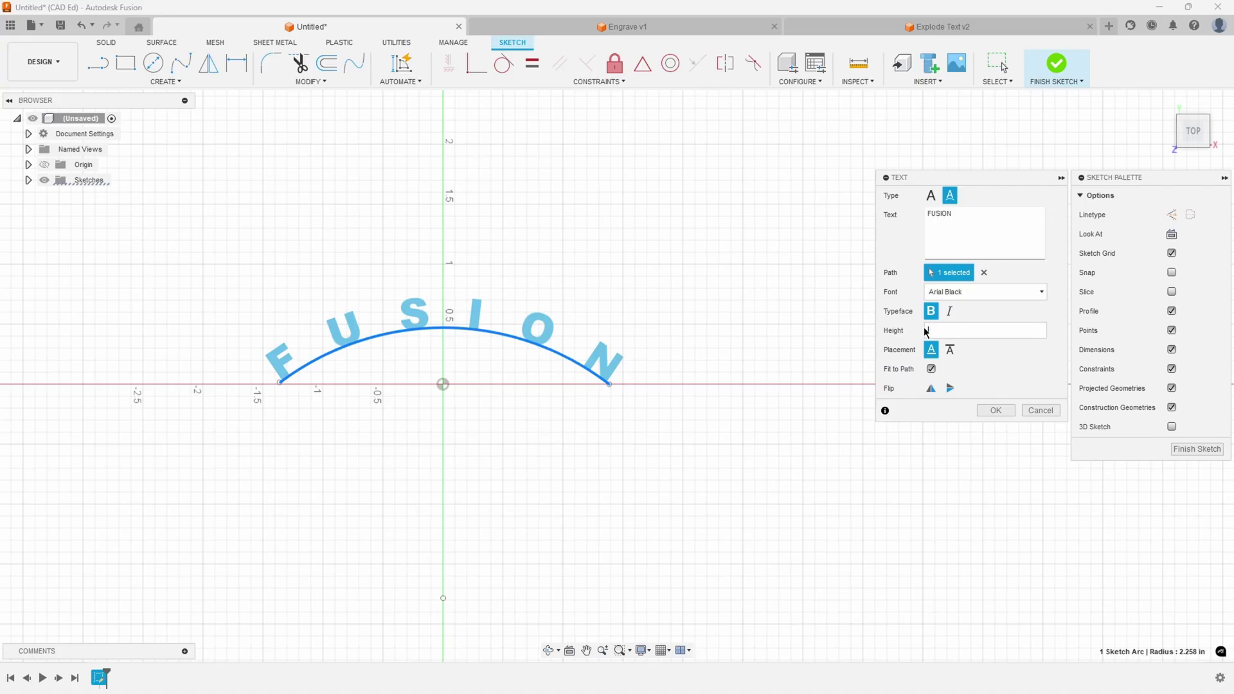
pyautogui.write('.5')
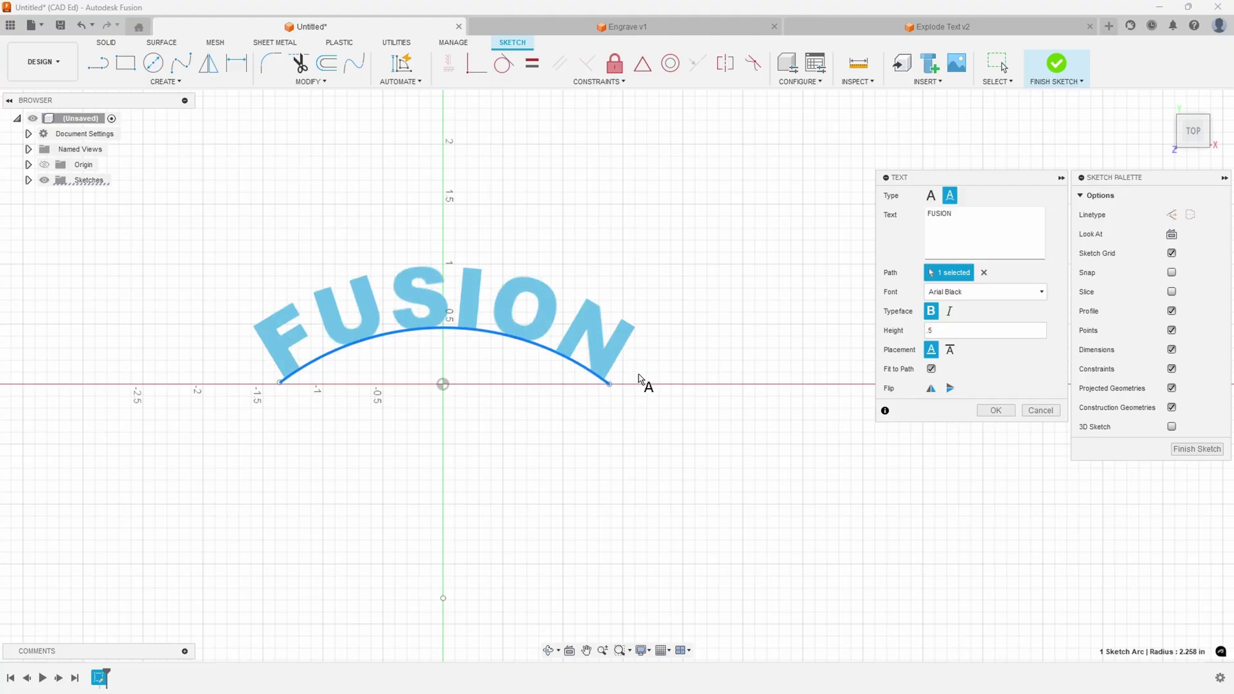
pyautogui.click(931, 368)
pyautogui.click(953, 388)
pyautogui.click(995, 410)
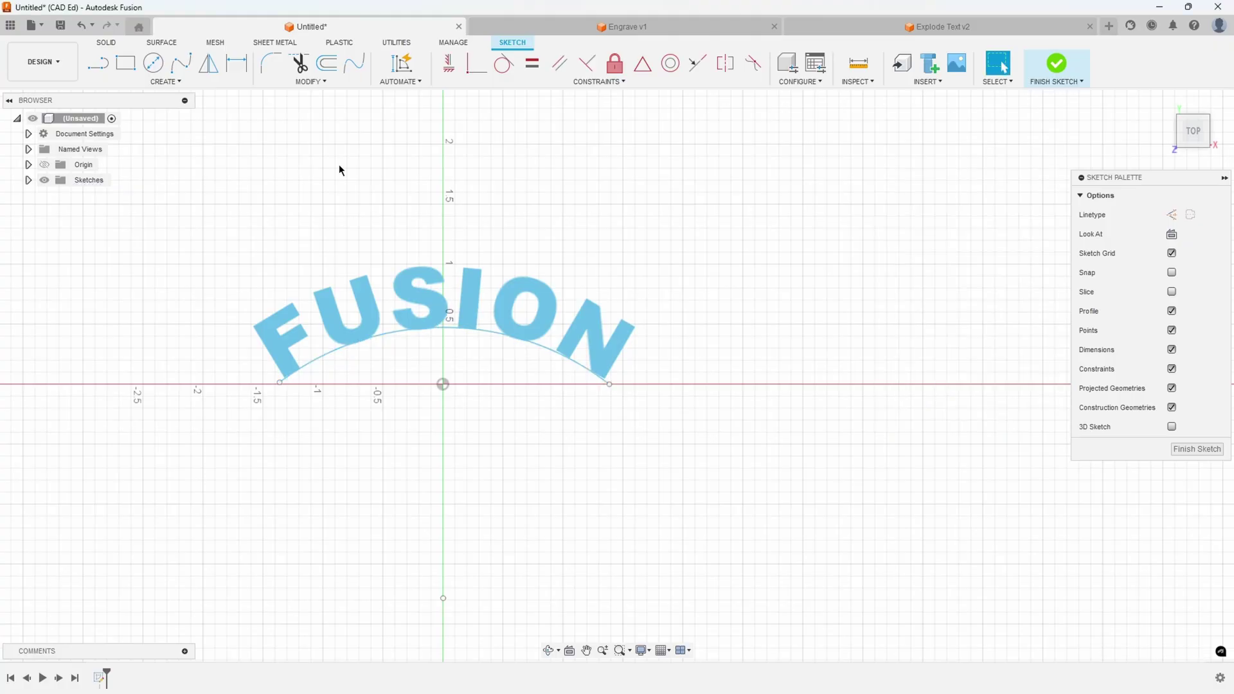
# - Sketch a wavy four-point fit point spline about 6.44 in long above the FUSION text, pulling its left end outward
pyautogui.click(181, 63)
pyautogui.moveTo(320, 149); pyautogui.dragTo(290, 224, button='middle')
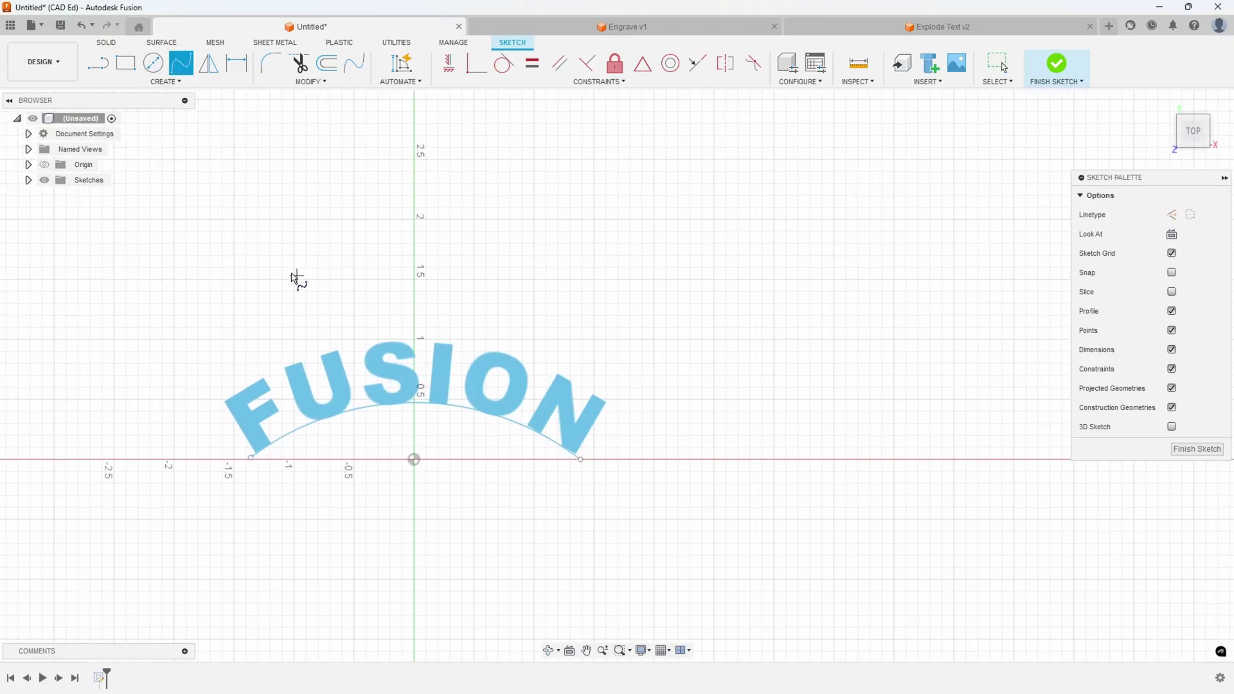
pyautogui.click(246, 234)
pyautogui.click(346, 178)
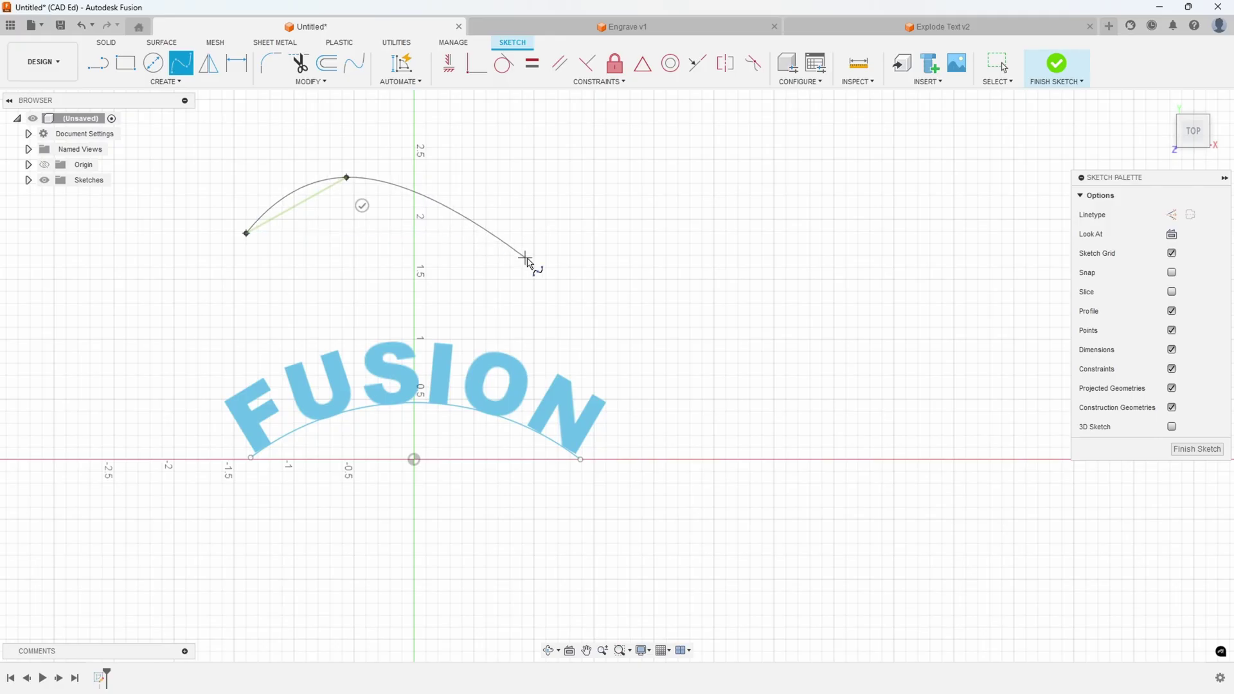
pyautogui.click(607, 260)
pyautogui.click(911, 166)
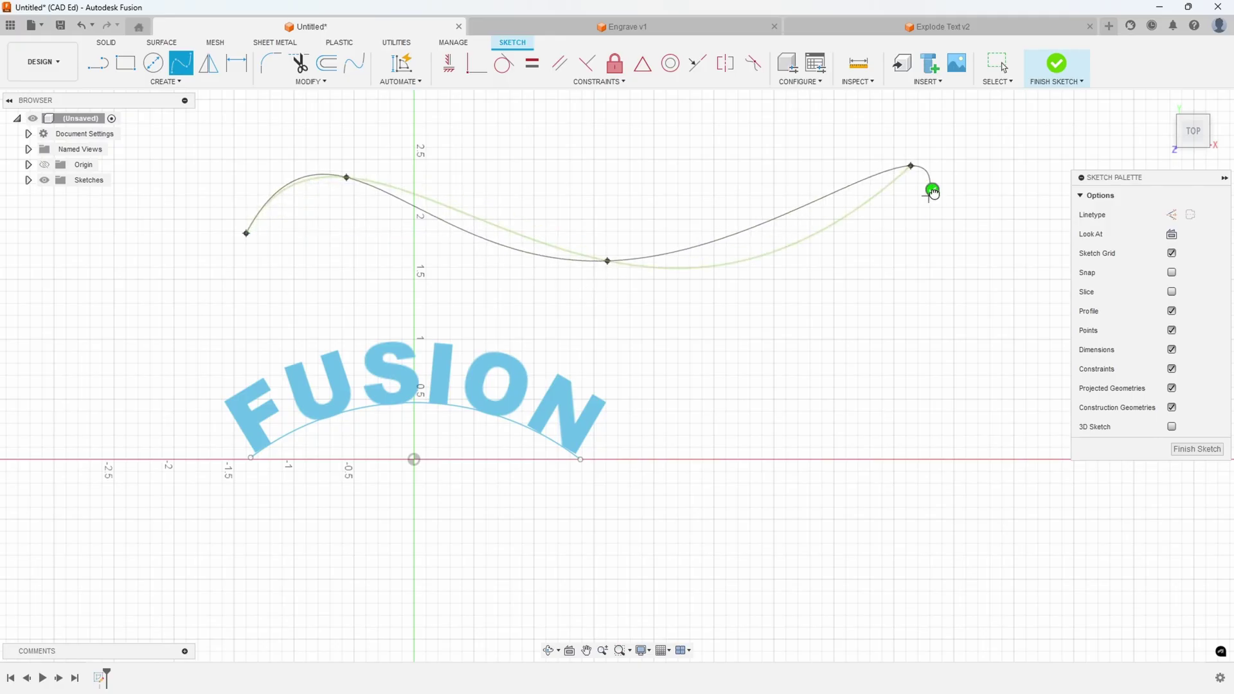
pyautogui.click(931, 190)
pyautogui.moveTo(677, 222); pyautogui.dragTo(651, 287, button='middle')
pyautogui.press('Escape')
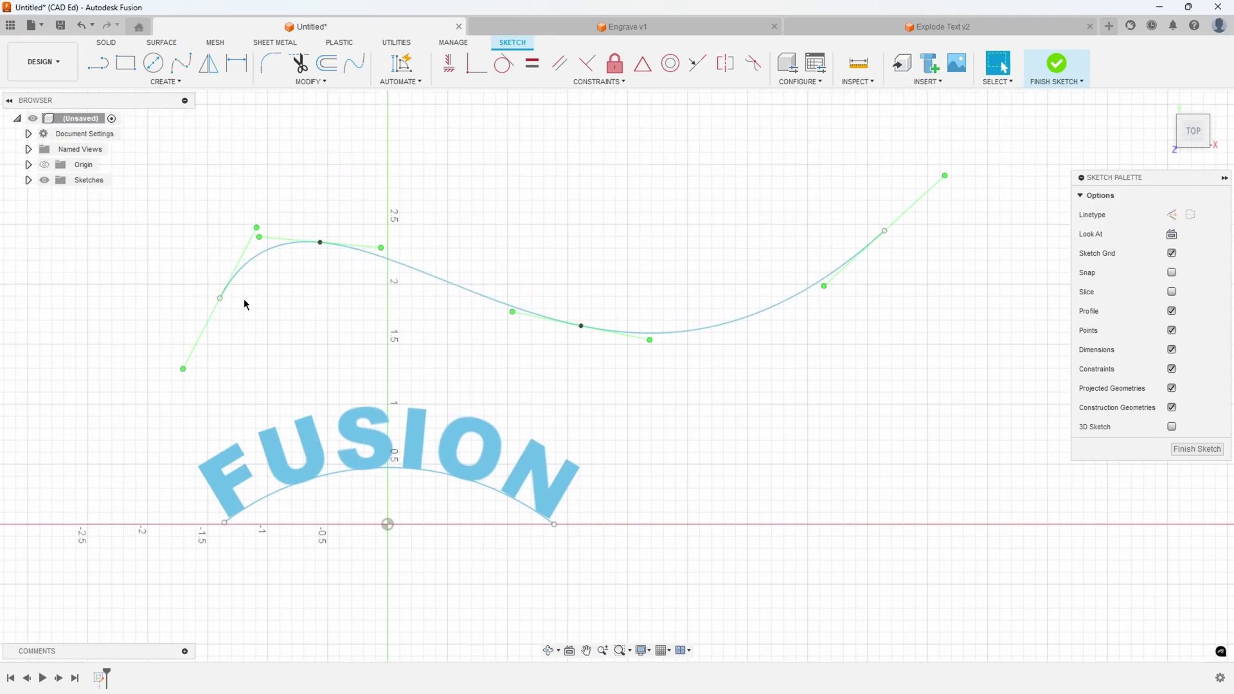
pyautogui.moveTo(217, 299); pyautogui.dragTo(163, 284)
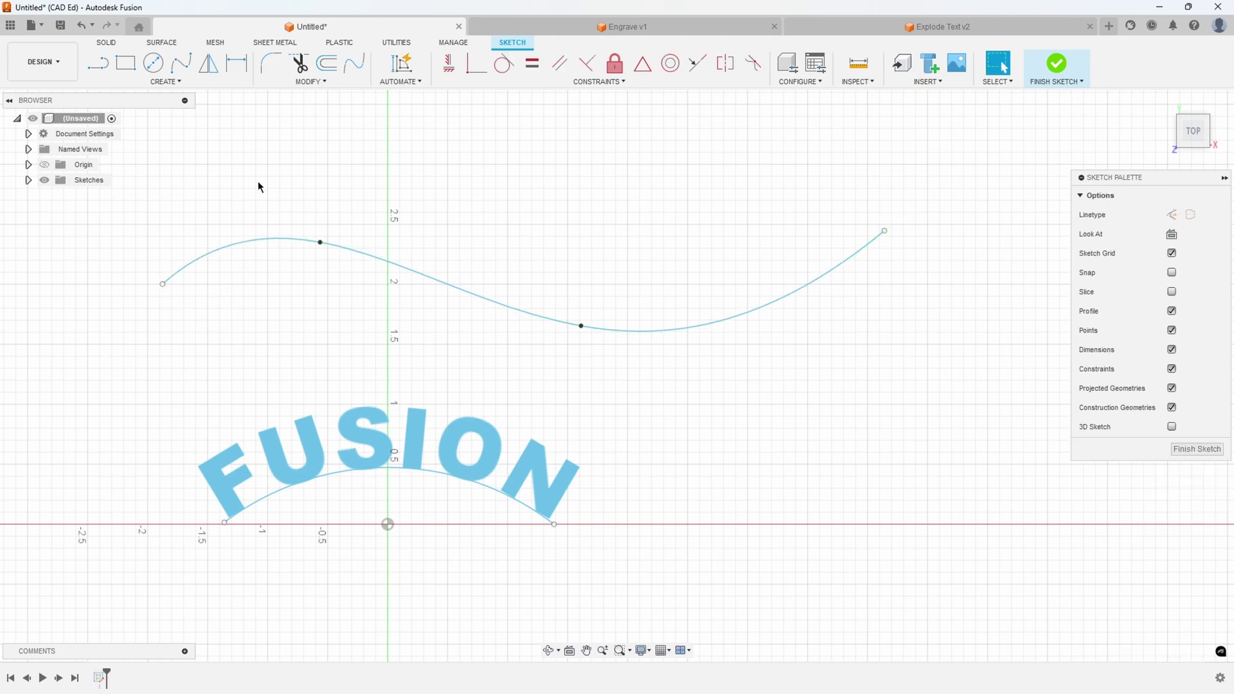
# - Start a second text on path that follows the fit point spline
pyautogui.click(161, 82)
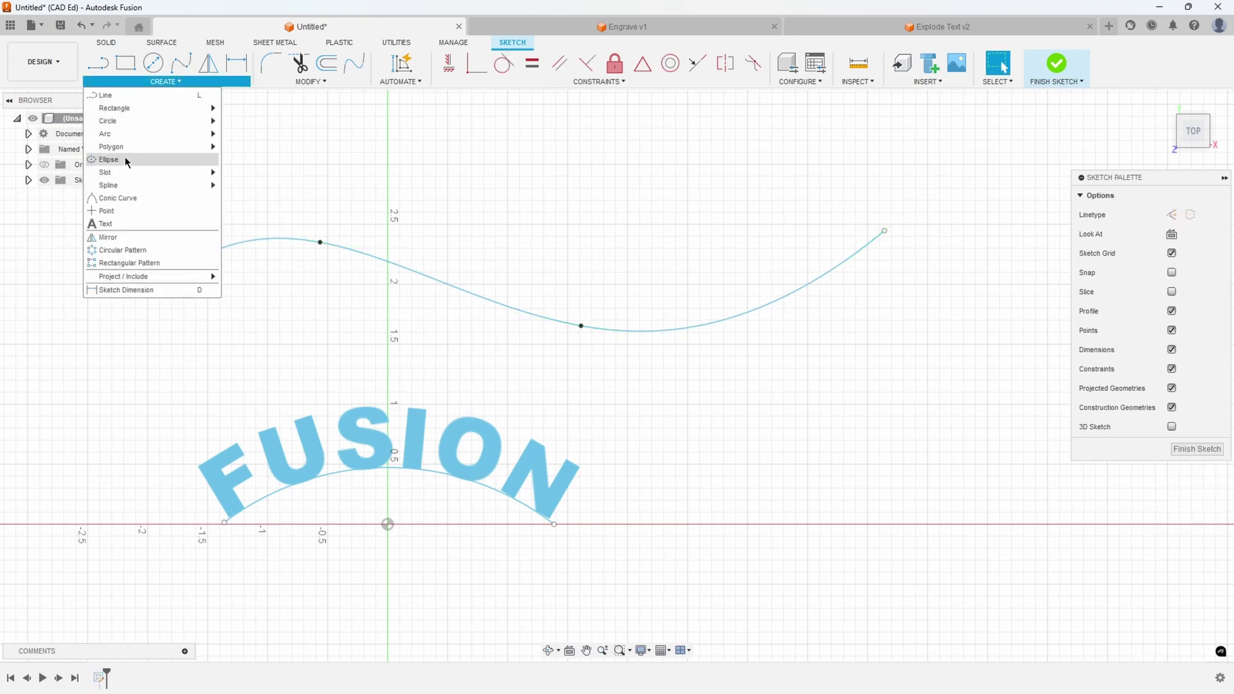
pyautogui.click(119, 221)
pyautogui.click(450, 284)
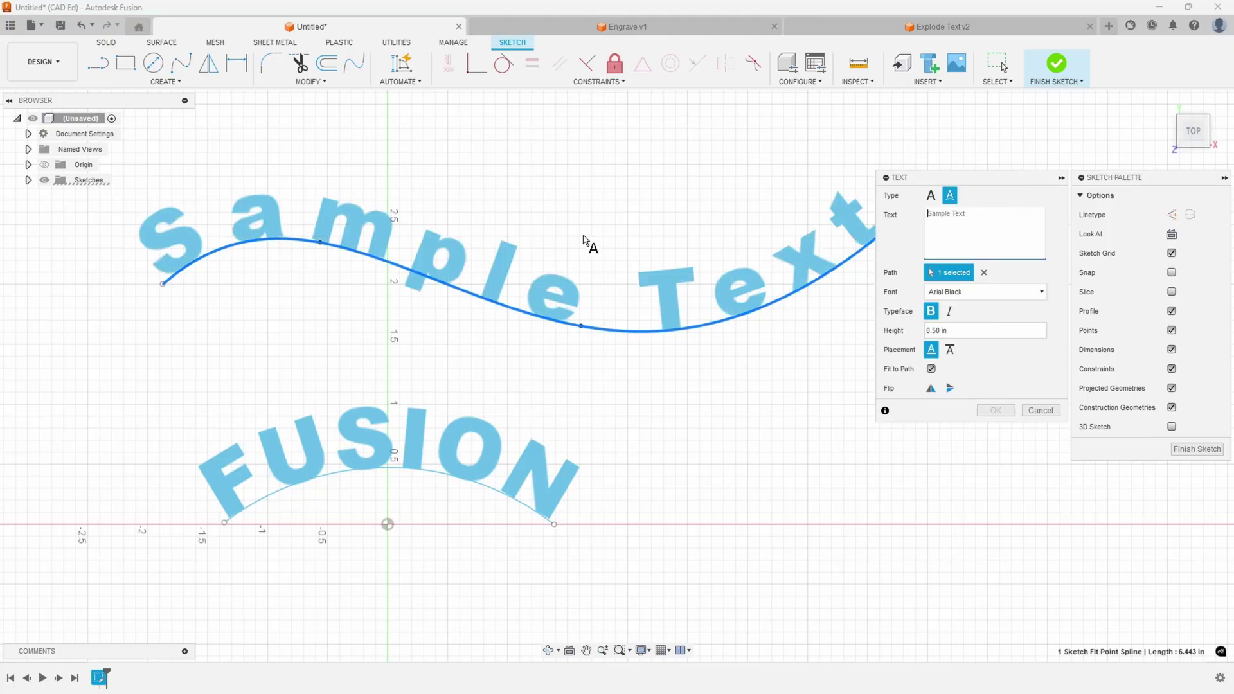
pyautogui.moveTo(586, 242); pyautogui.dragTo(534, 287, button='middle')
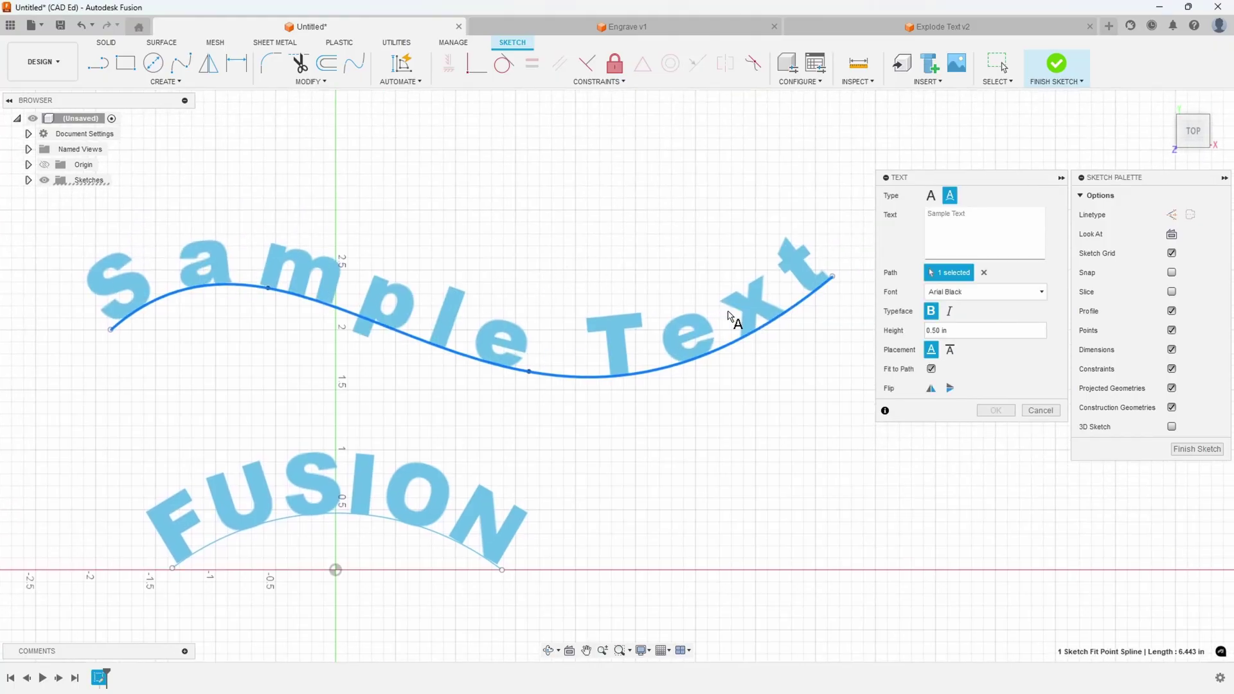
# - Turn off Fit to Path for the spline text, and try character spacing 0 before setting it to 10
pyautogui.click(932, 370)
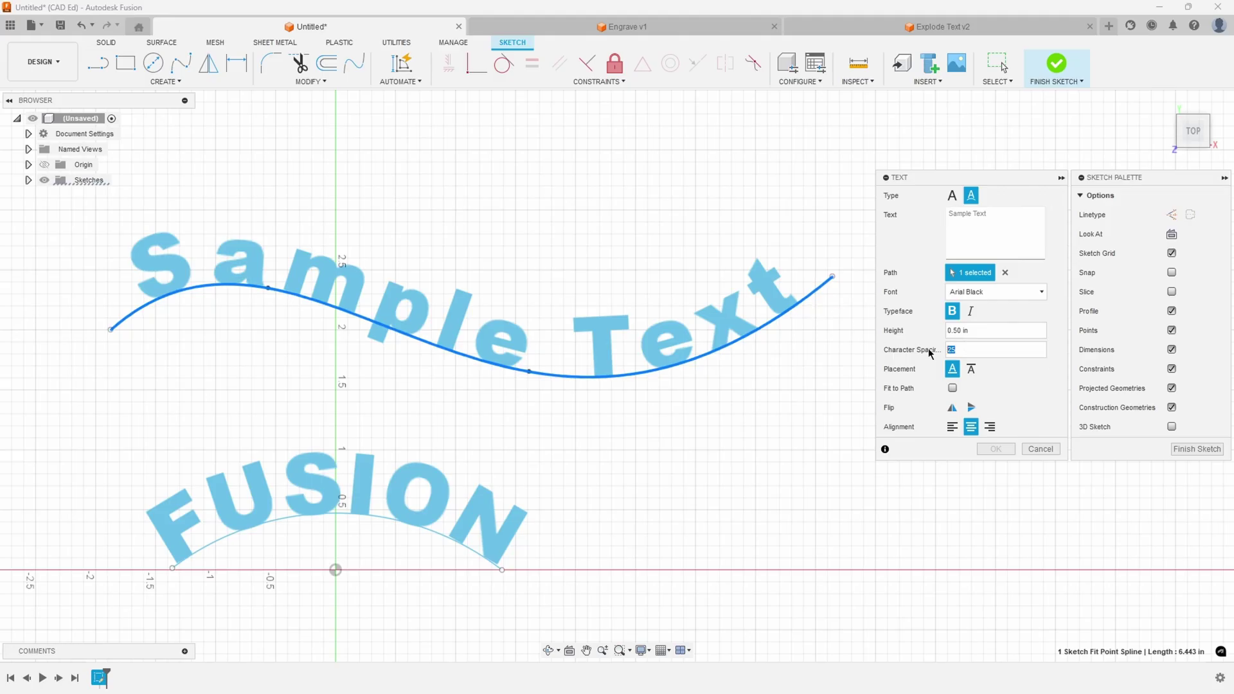
pyautogui.write('0')
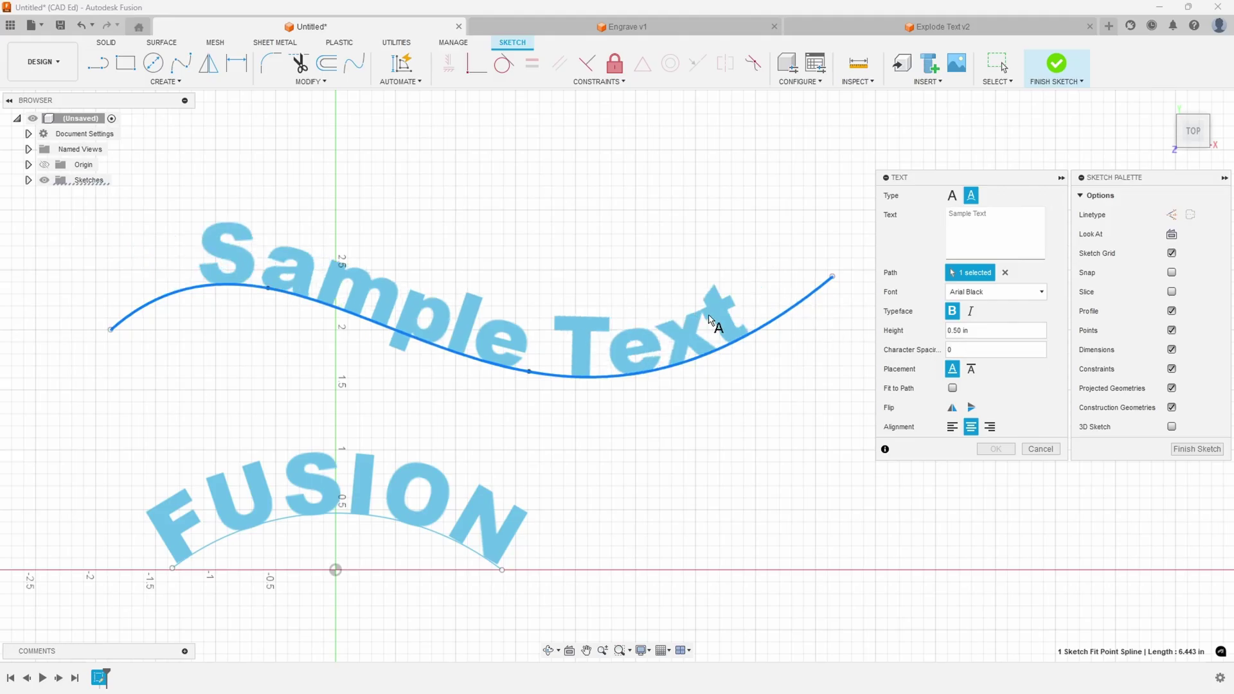
pyautogui.moveTo(965, 350); pyautogui.dragTo(929, 351)
pyautogui.write('10')
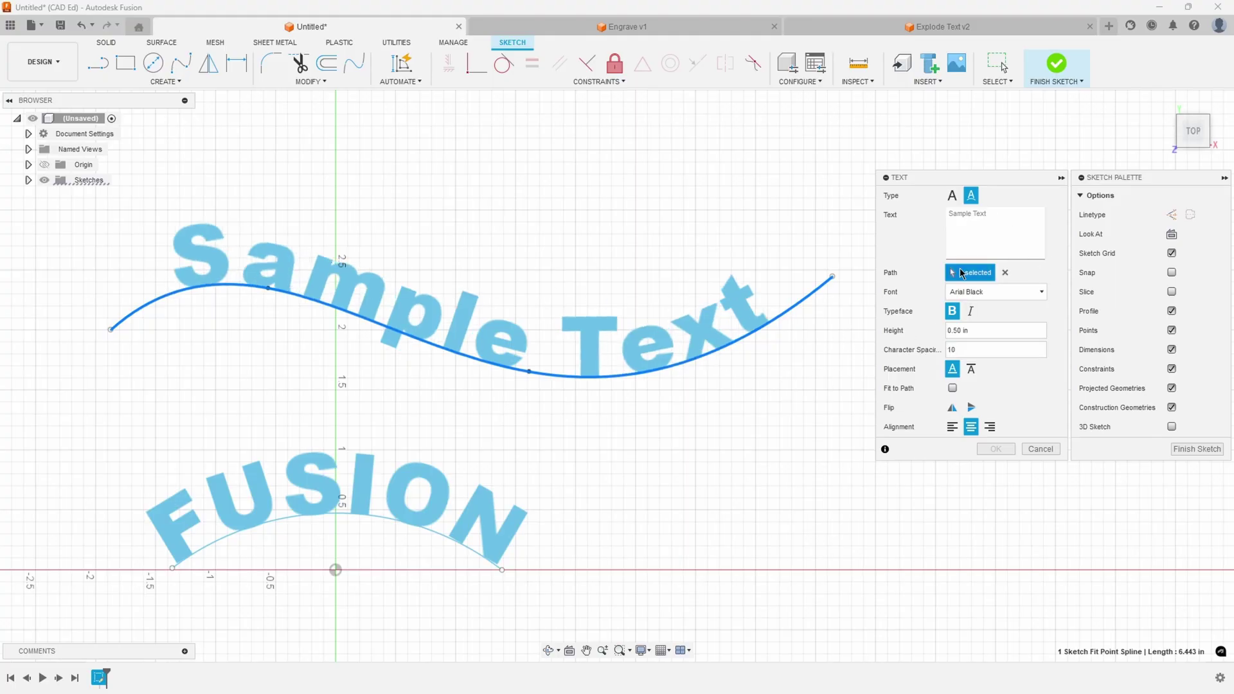
# - Enter SAMPLE TEXT as the spline text and create it
pyautogui.click(999, 216)
pyautogui.hotkey('ctrl', 'a')
pyautogui.write('SAM')
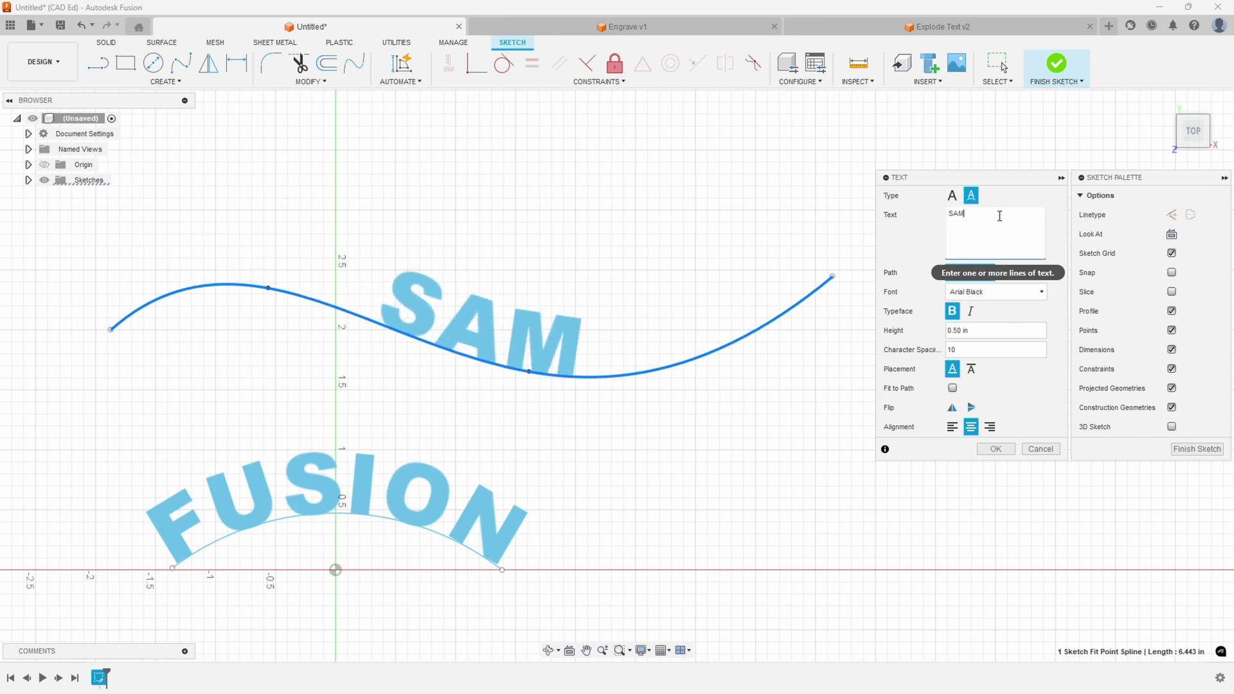
pyautogui.write('PLE TEXT')
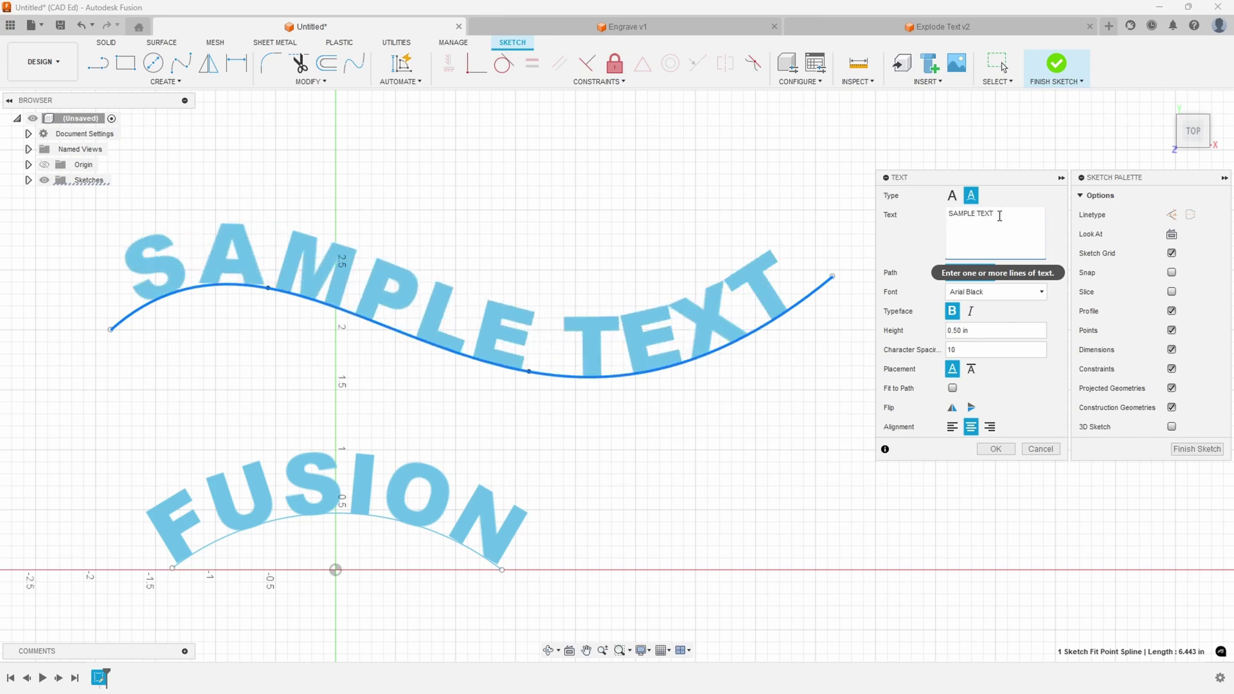
pyautogui.click(985, 448)
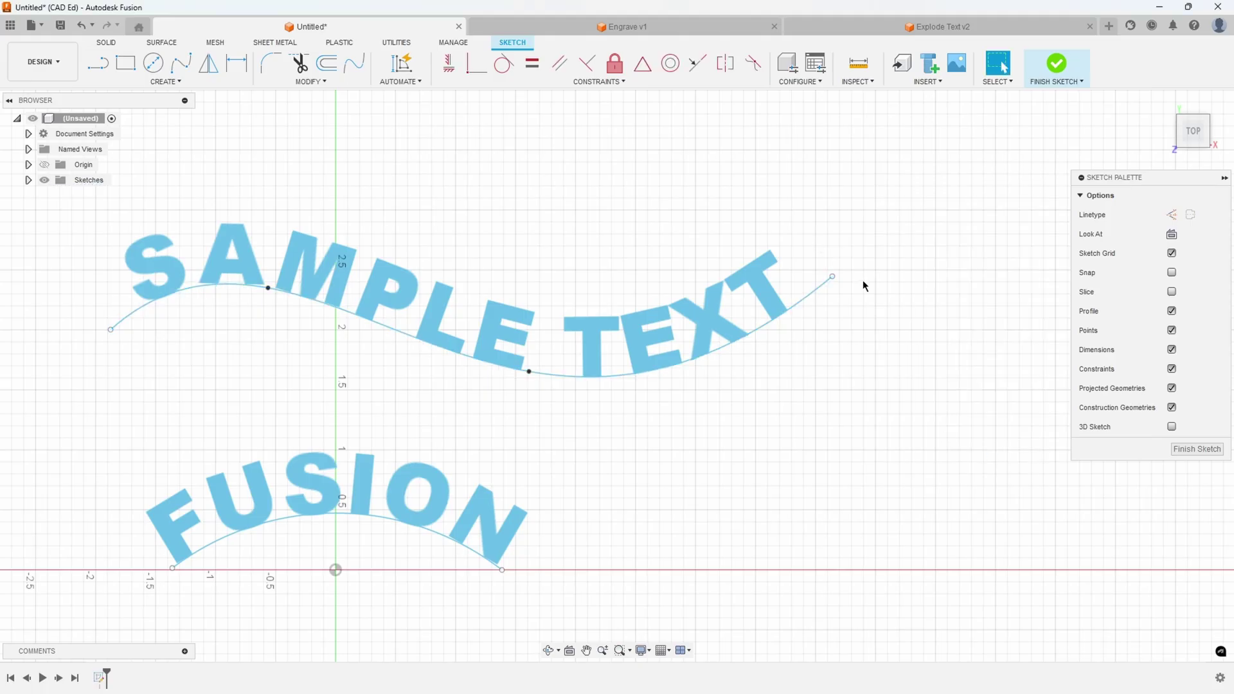
# - Move the spline's right end to about X 5.29, Y 2.41 in and the arc's to about X 1.87, Y 0.40 in, and finish the sketch
pyautogui.moveTo(832, 279); pyautogui.dragTo(970, 280)
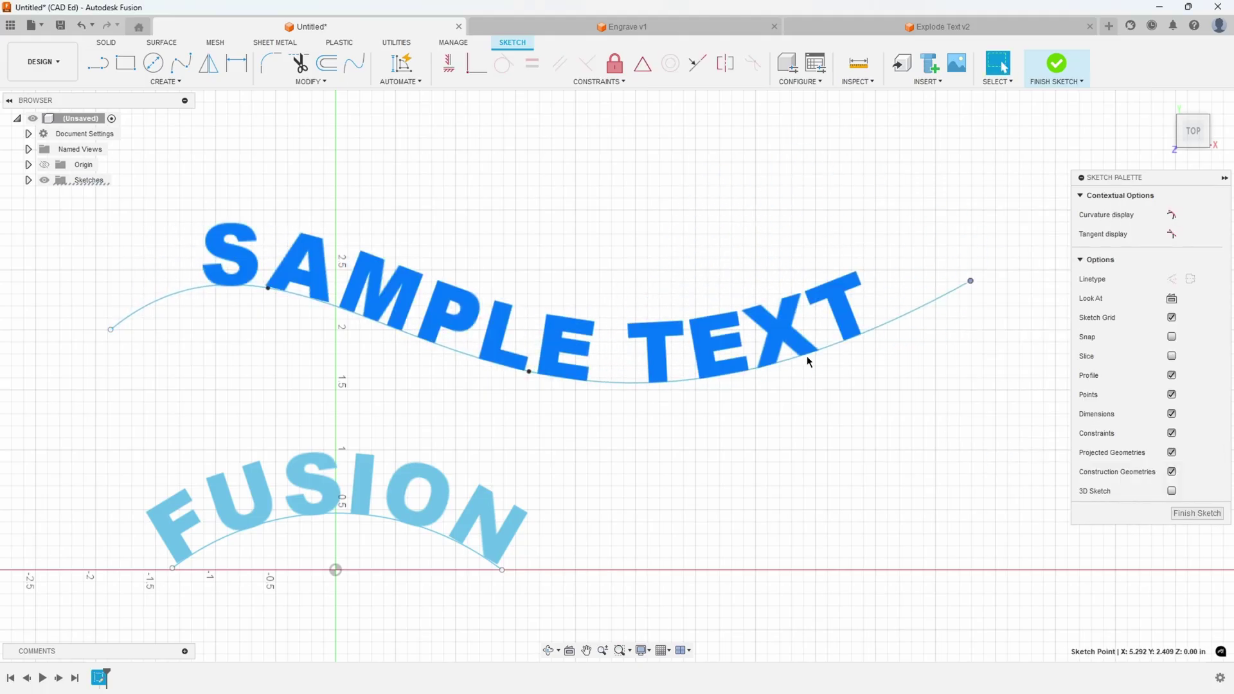
pyautogui.moveTo(503, 570); pyautogui.dragTo(560, 522)
pyautogui.click(1056, 63)
pyautogui.scroll(-3, 765, 398)
pyautogui.moveTo(691, 352); pyautogui.dragTo(696, 491, button='middle')
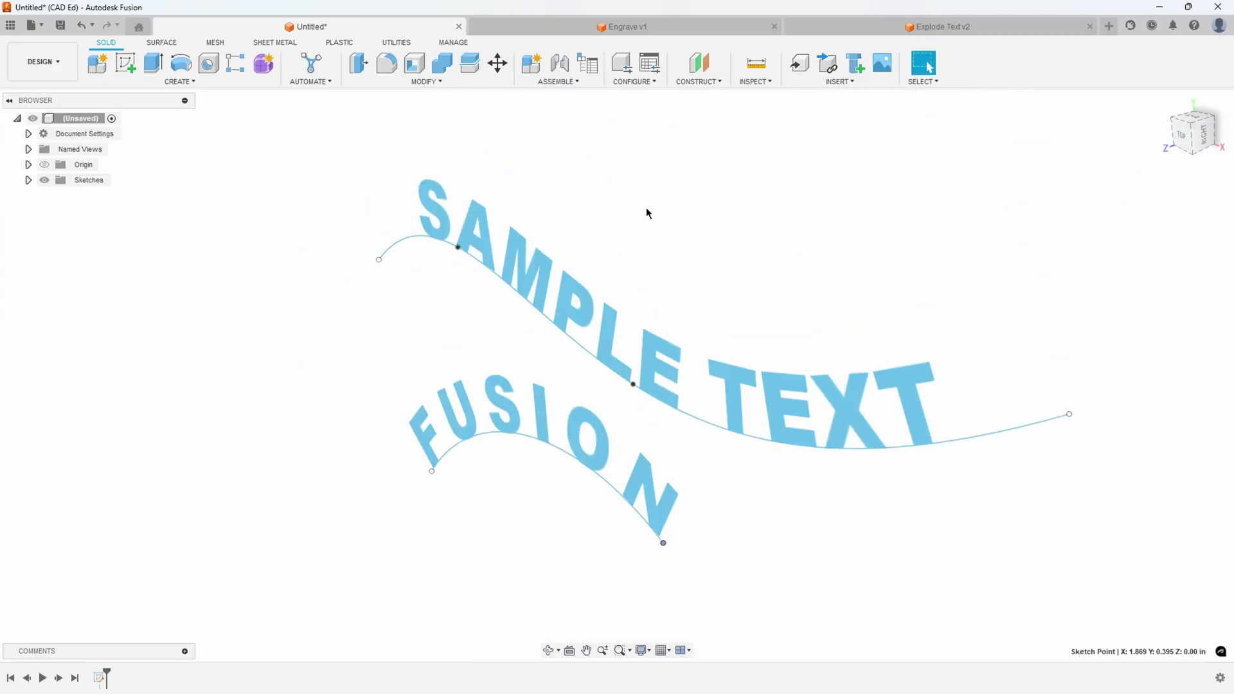
# - Switch to the Engrave v1 document and examine the Fusion text on the plate's top face from the front
pyautogui.click(604, 28)
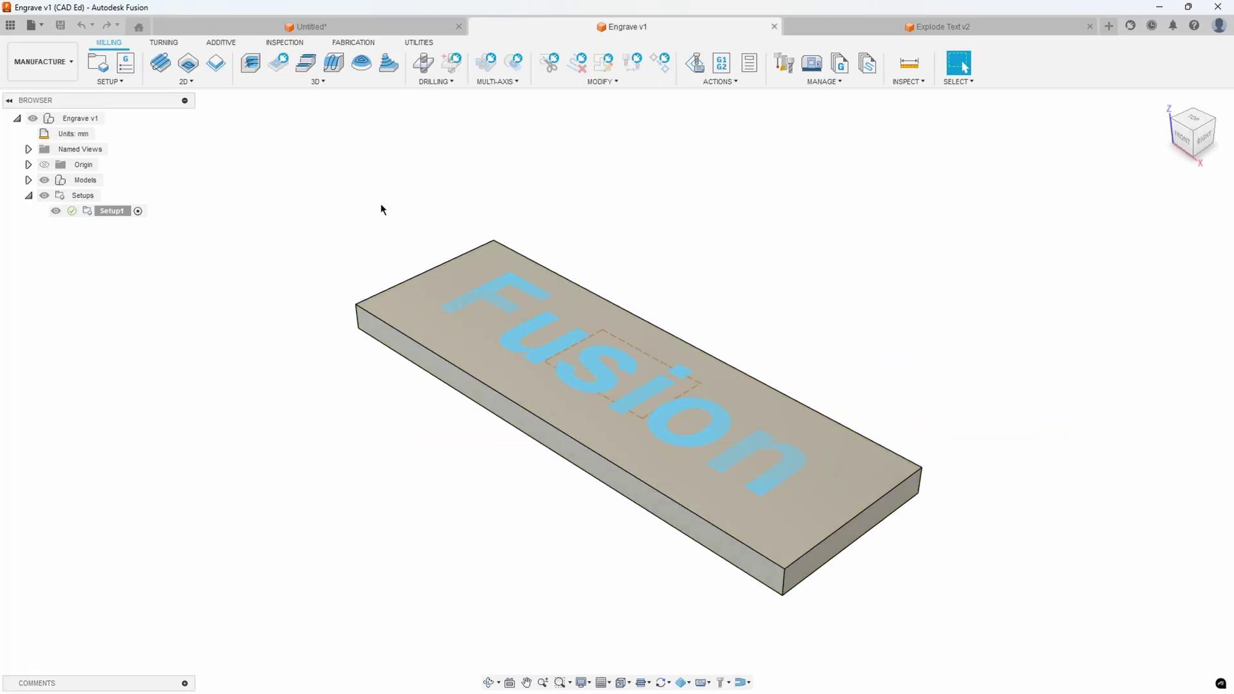
pyautogui.keyDown('shift'); pyautogui.moveTo(584, 196); pyautogui.dragTo(781, 247, button='middle'); pyautogui.keyUp('shift')
pyautogui.scroll(3, 643, 336)
pyautogui.keyDown('shift'); pyautogui.moveTo(288, 388); pyautogui.dragTo(408, 389, button='middle'); pyautogui.keyUp('shift')
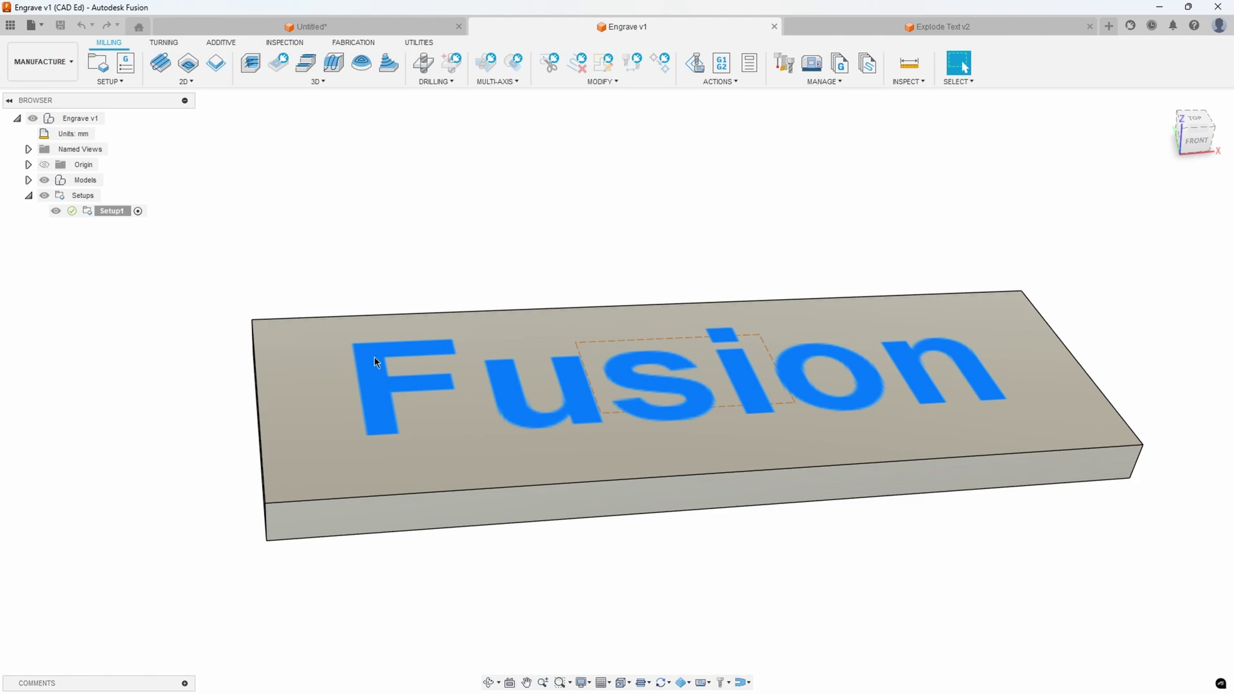
pyautogui.keyDown('shift'); pyautogui.moveTo(437, 406); pyautogui.dragTo(678, 532, button='middle'); pyautogui.keyUp('shift')
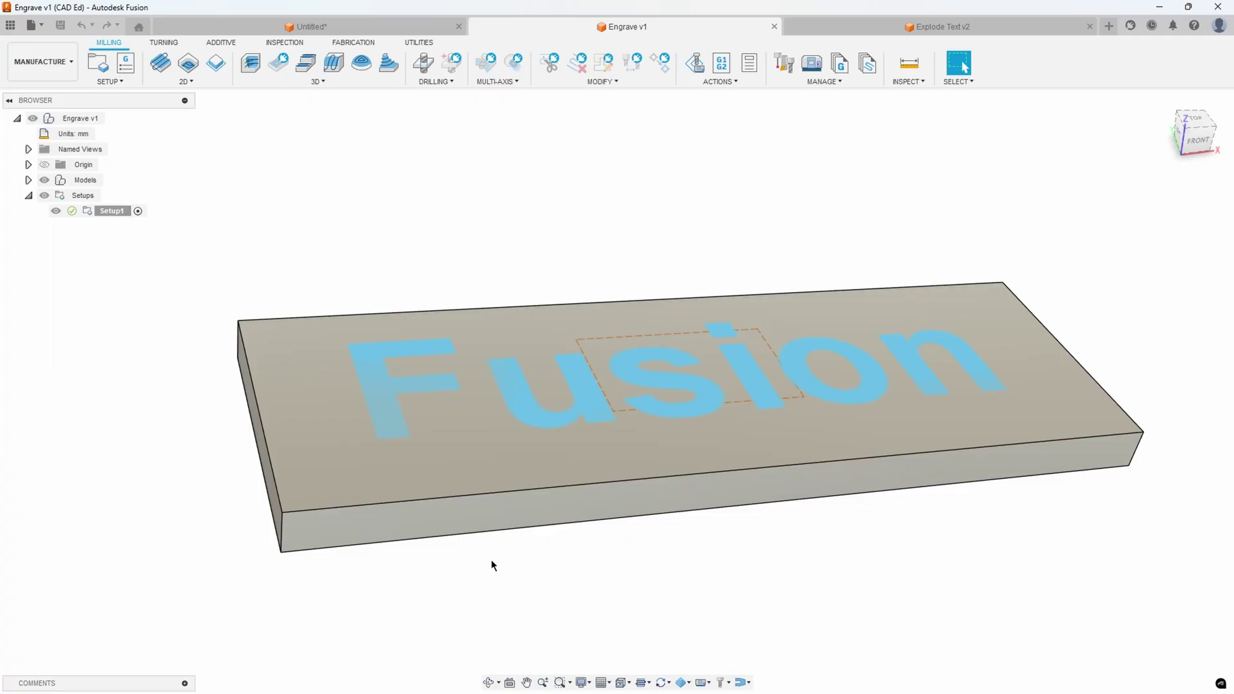
pyautogui.keyDown('shift'); pyautogui.moveTo(491, 566); pyautogui.dragTo(441, 546, button='middle'); pyautogui.keyUp('shift')
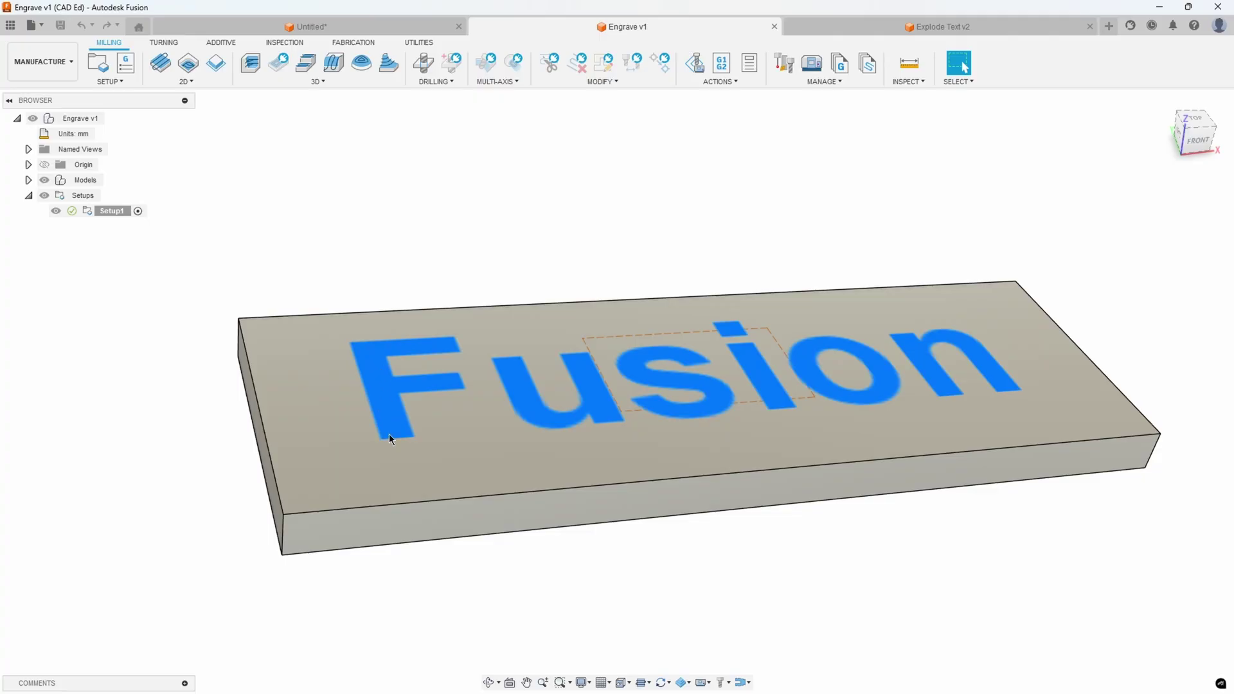
# - Create a 2D Engrave operation in Setup1 using tool 19, the 1/2" 45° chamfer mill
pyautogui.keyDown('shift'); pyautogui.moveTo(388, 433); pyautogui.dragTo(219, 272, button='middle'); pyautogui.keyUp('shift')
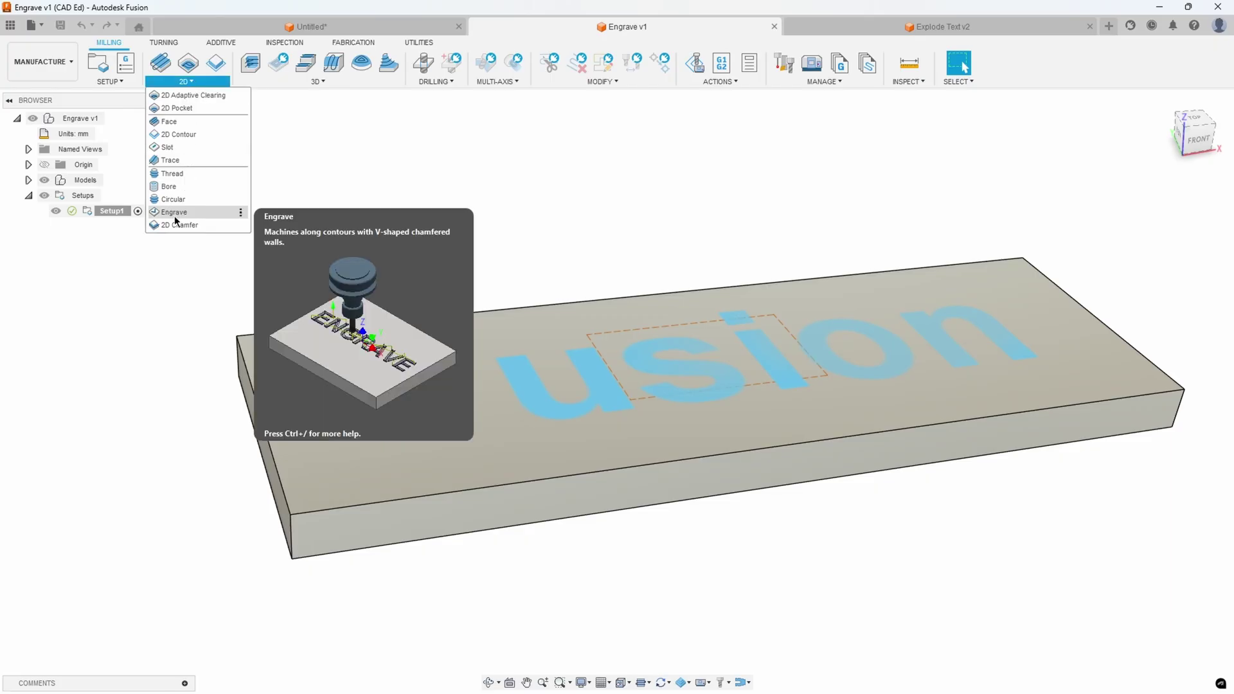
pyautogui.click(180, 215)
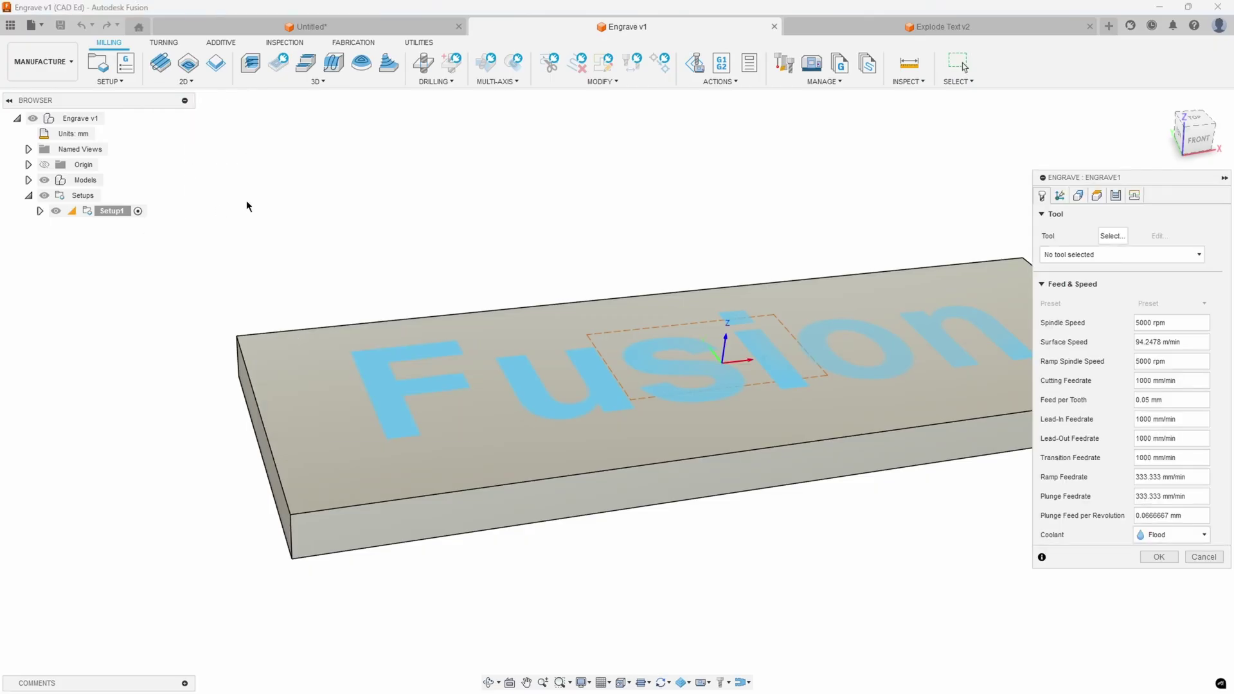
pyautogui.click(1105, 236)
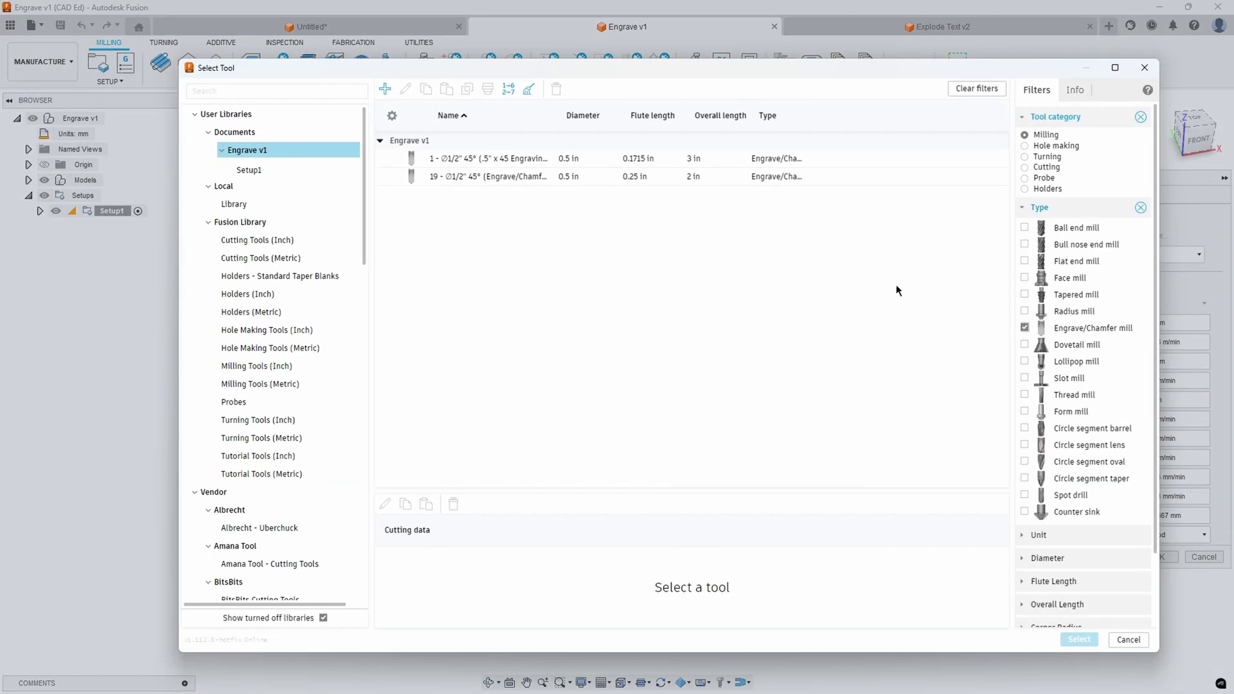
pyautogui.click(434, 176)
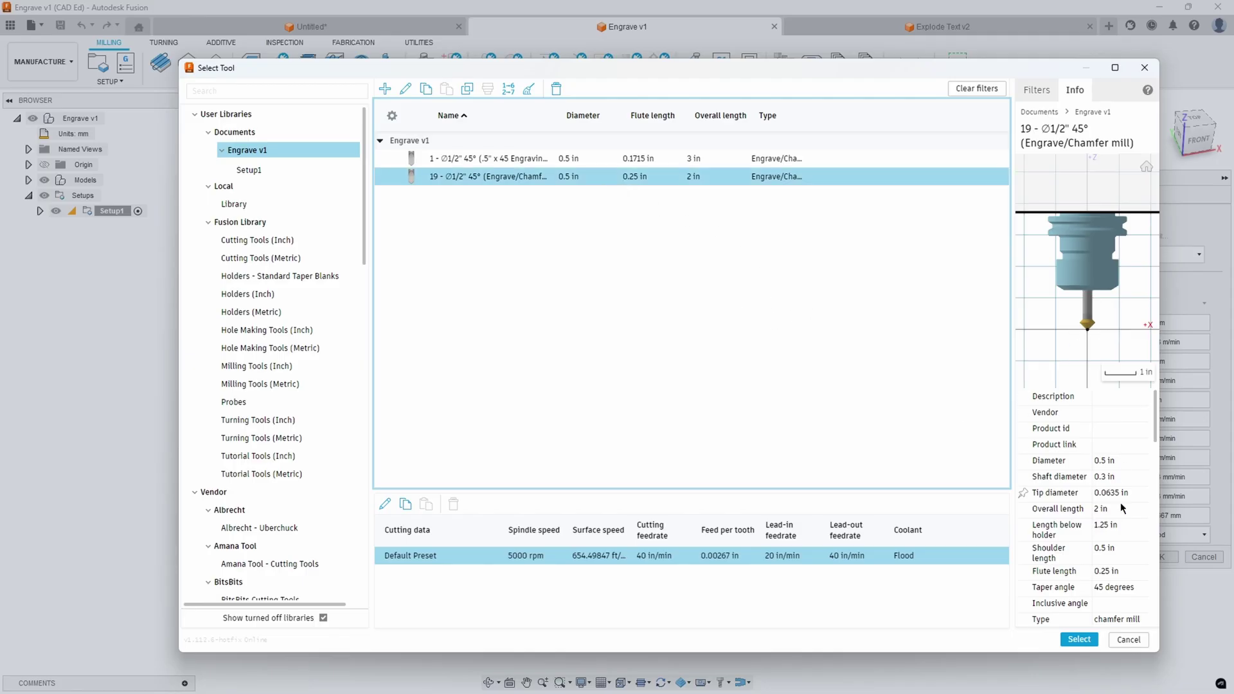
pyautogui.click(1078, 639)
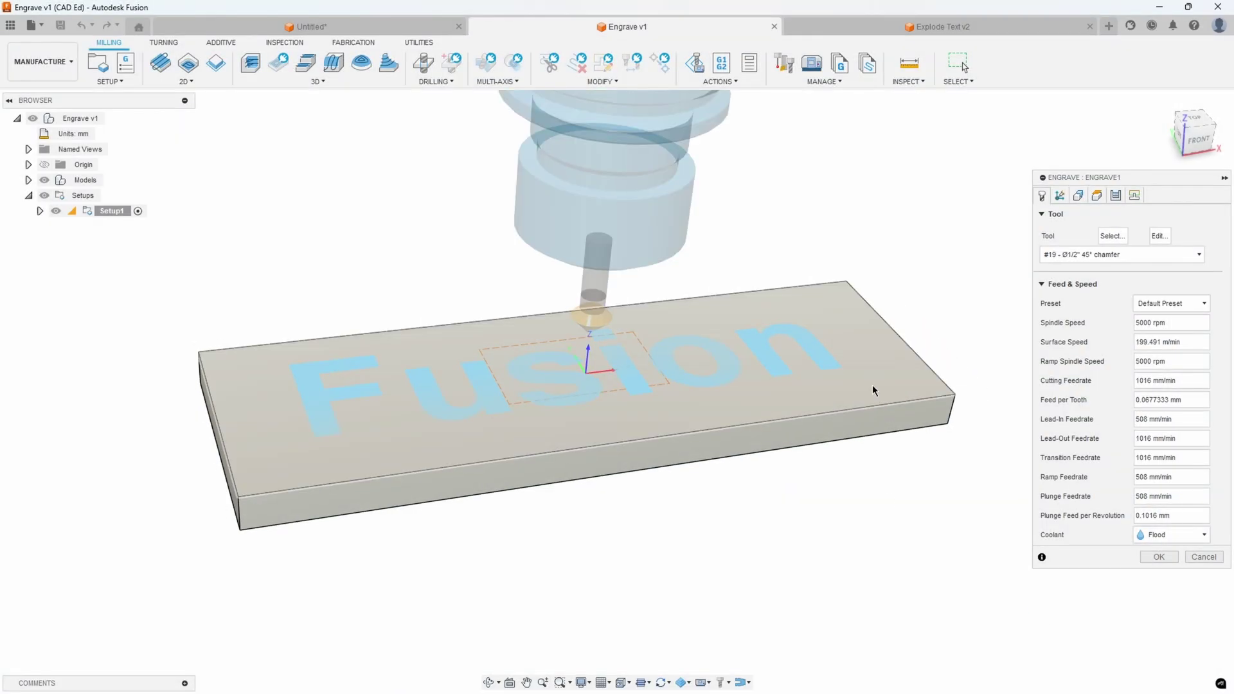
# - Select the Fusion sketch text as the engraving contour and generate the toolpath
pyautogui.scroll(5, 646, 291)
pyautogui.scroll(3, 644, 291)
pyautogui.keyDown('shift'); pyautogui.moveTo(619, 254); pyautogui.dragTo(858, 274, button='middle'); pyautogui.keyUp('shift')
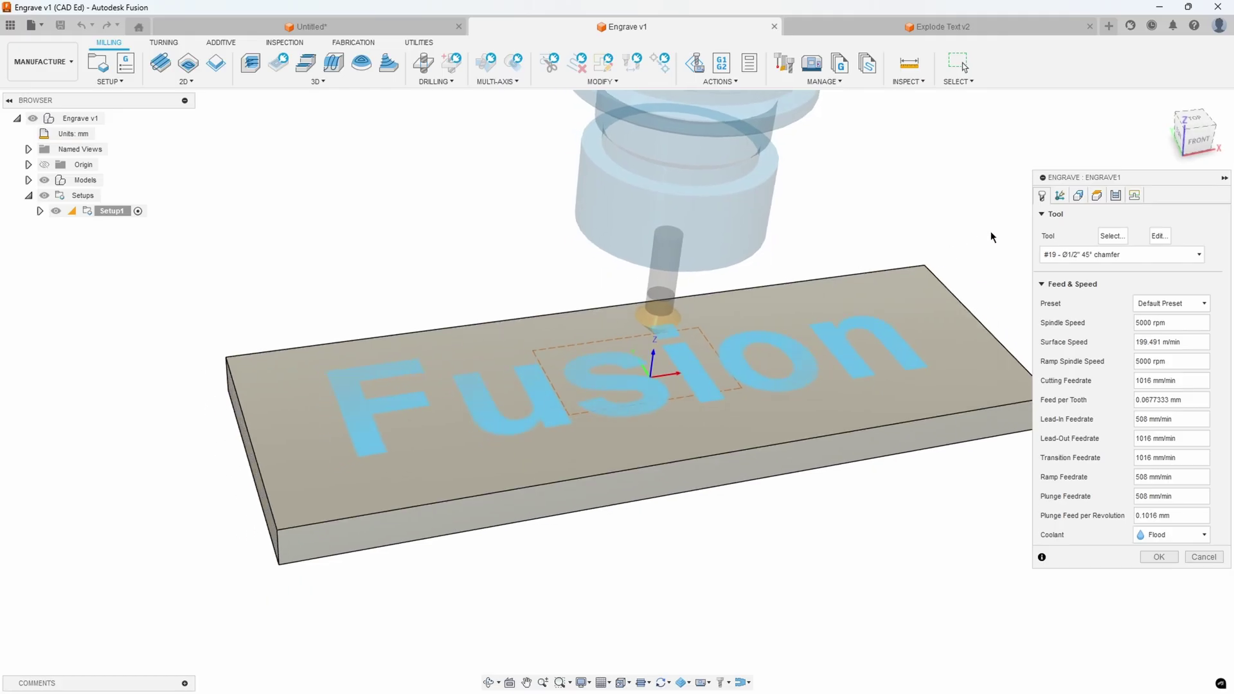
pyautogui.click(1078, 201)
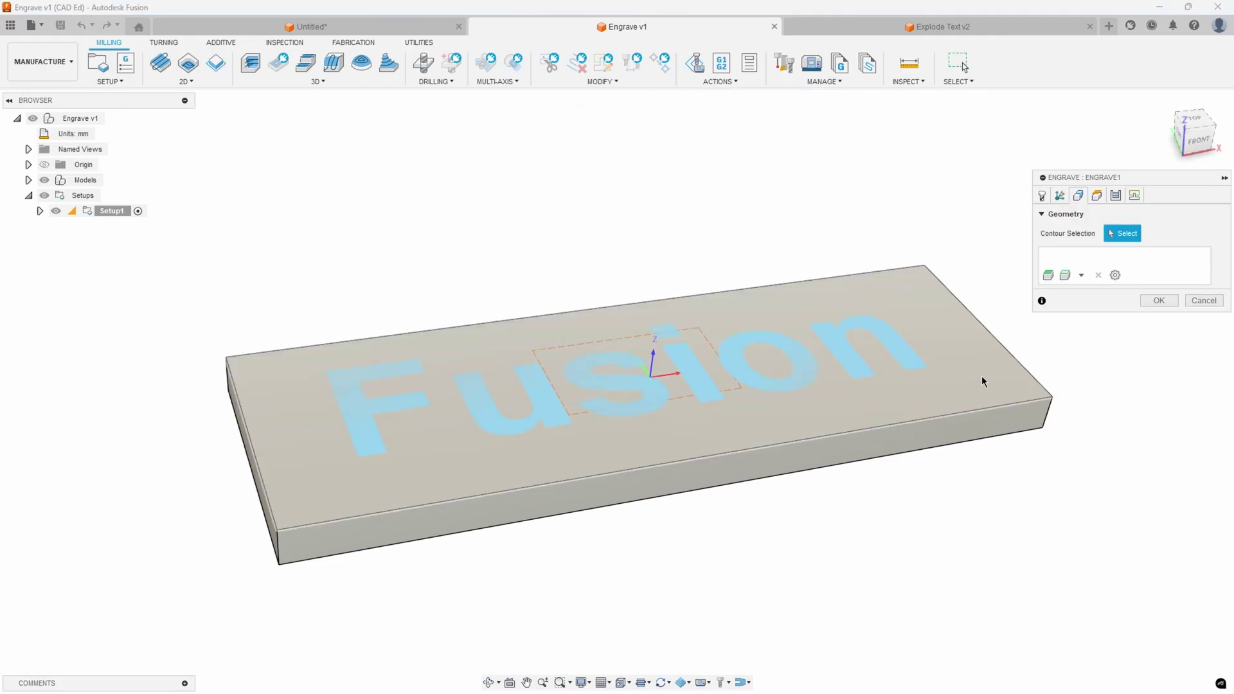
pyautogui.moveTo(394, 326); pyautogui.dragTo(441, 295, button='middle')
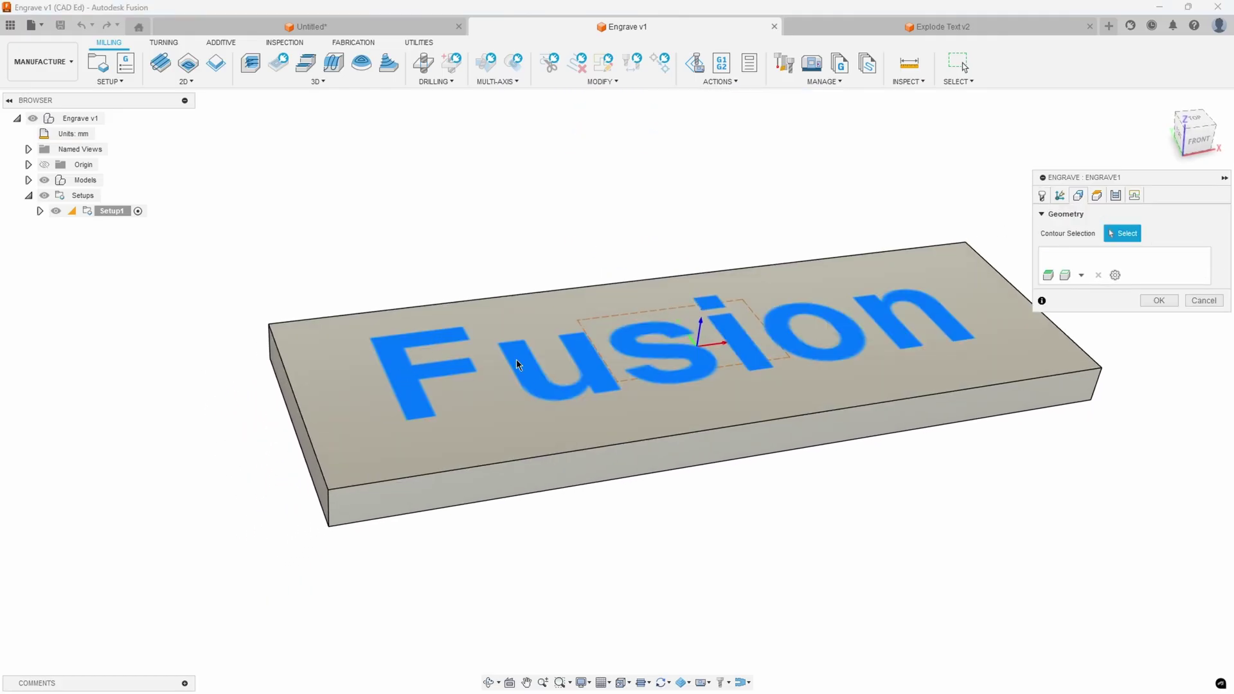
pyautogui.click(404, 373)
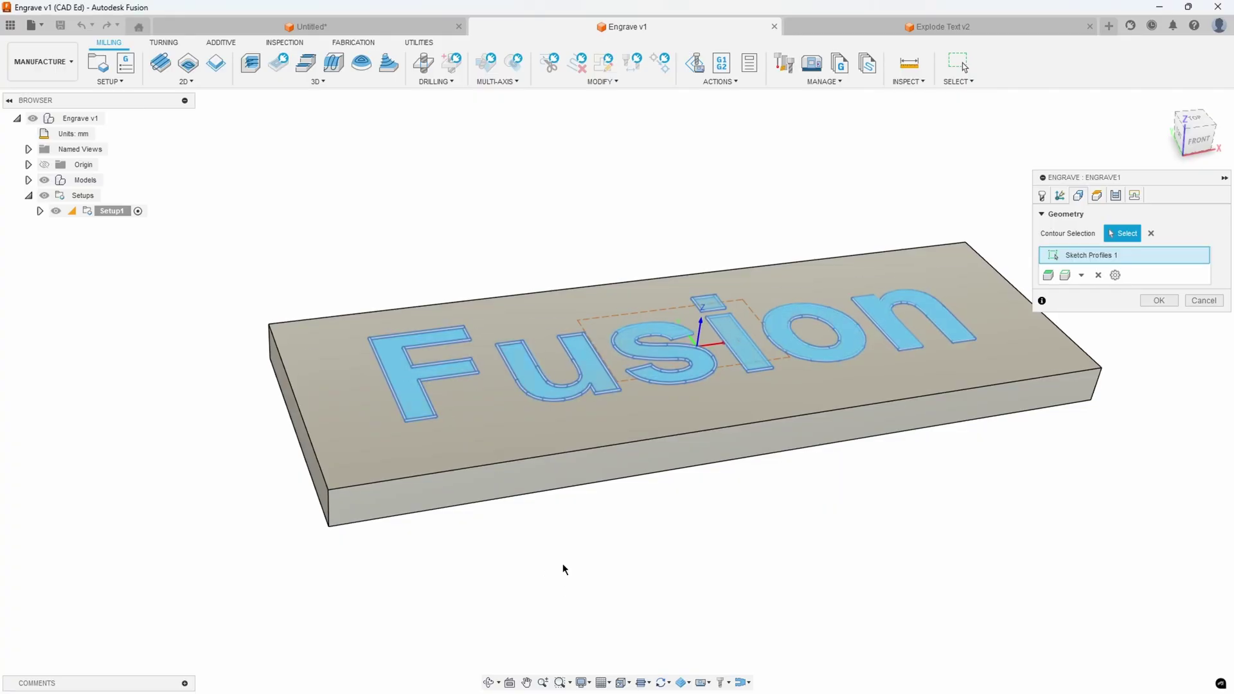
pyautogui.keyDown('shift'); pyautogui.moveTo(563, 570); pyautogui.dragTo(1085, 321, button='middle'); pyautogui.keyUp('shift')
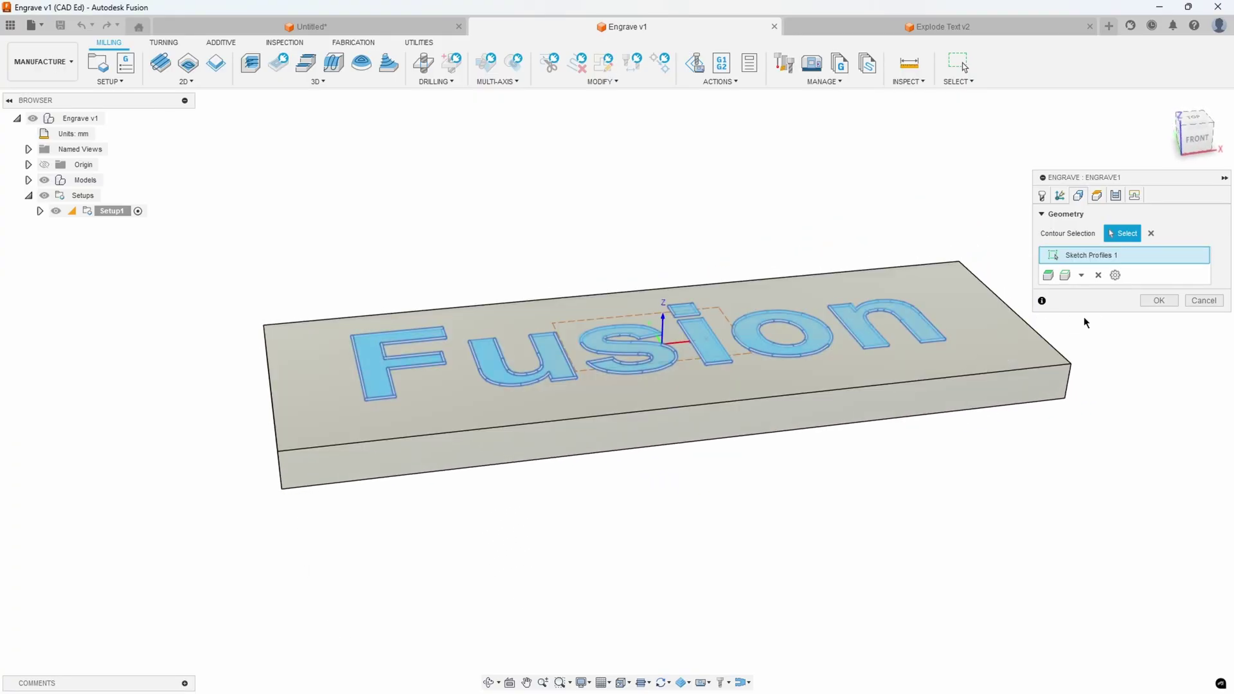
pyautogui.click(1157, 302)
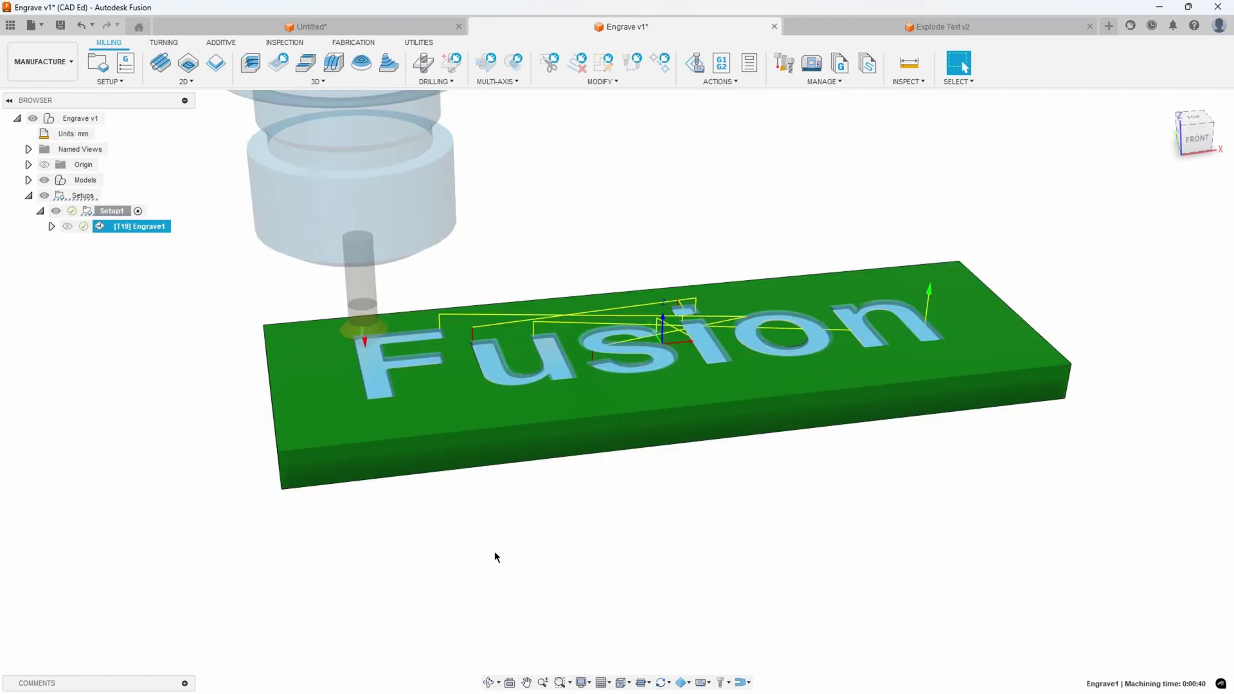
# - Hide the models and examine the engraved channels and toolpath in the letters F and u up close
pyautogui.scroll(3, 495, 551)
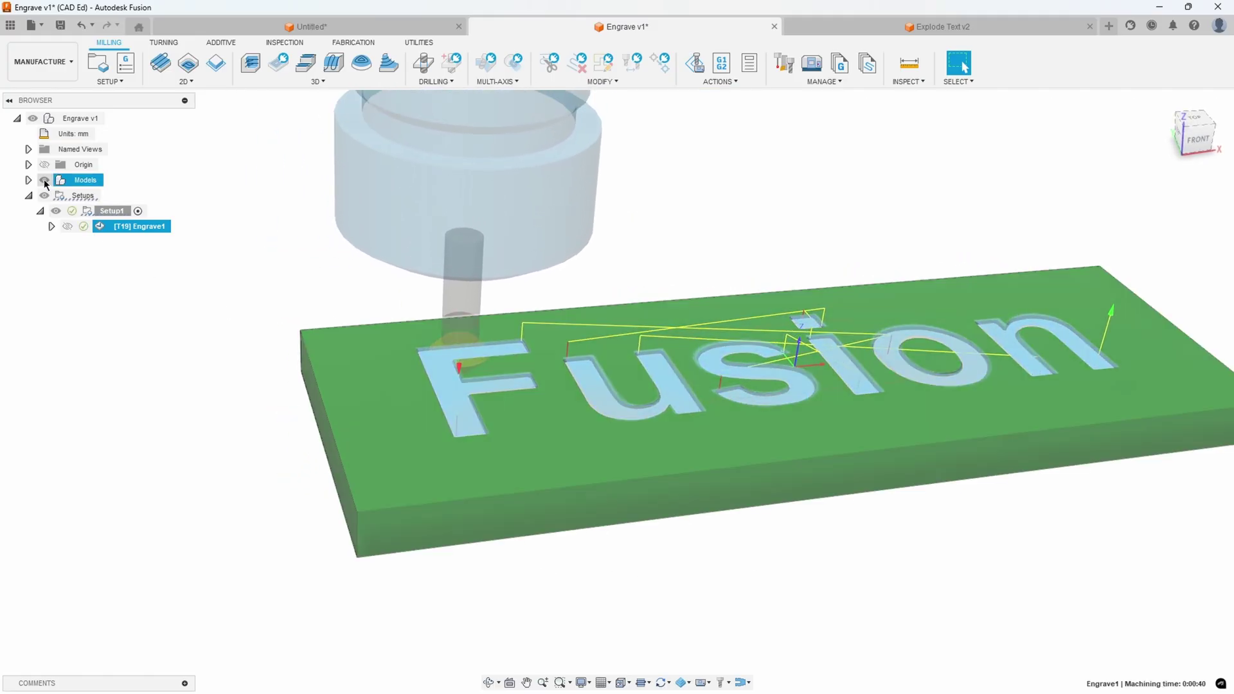
pyautogui.click(44, 180)
pyautogui.scroll(5, 165, 408)
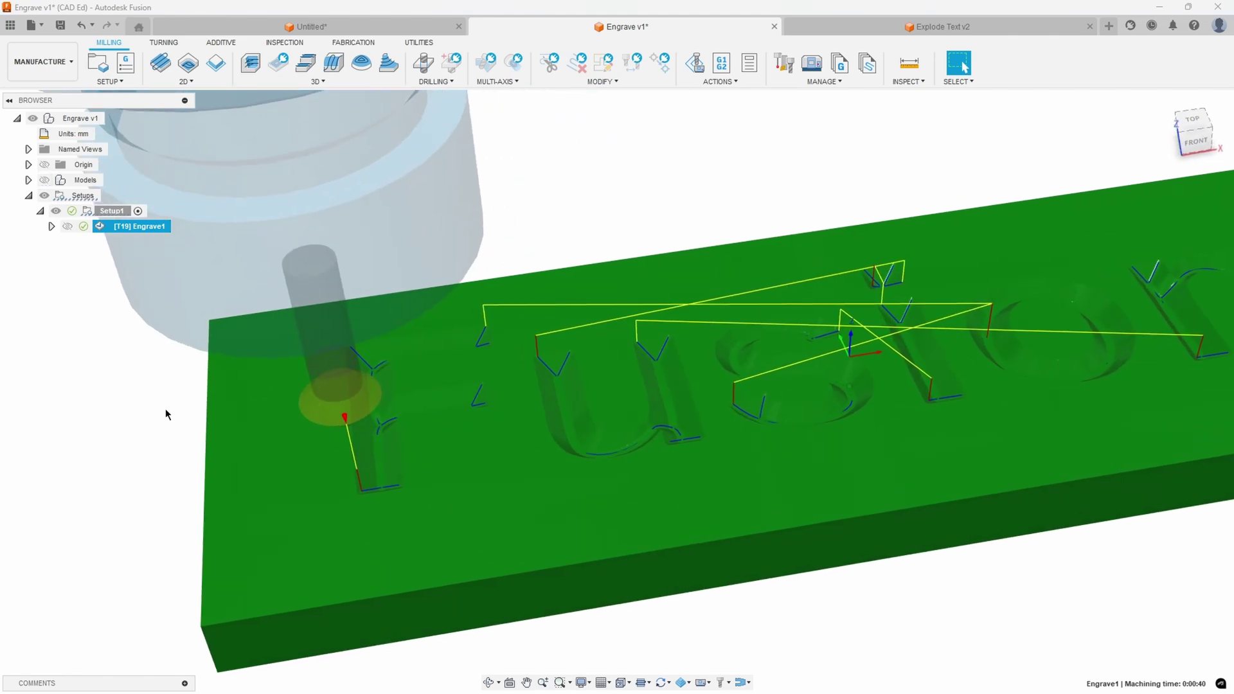
pyautogui.keyDown('shift'); pyautogui.moveTo(163, 415); pyautogui.dragTo(787, 350, button='middle'); pyautogui.keyUp('shift')
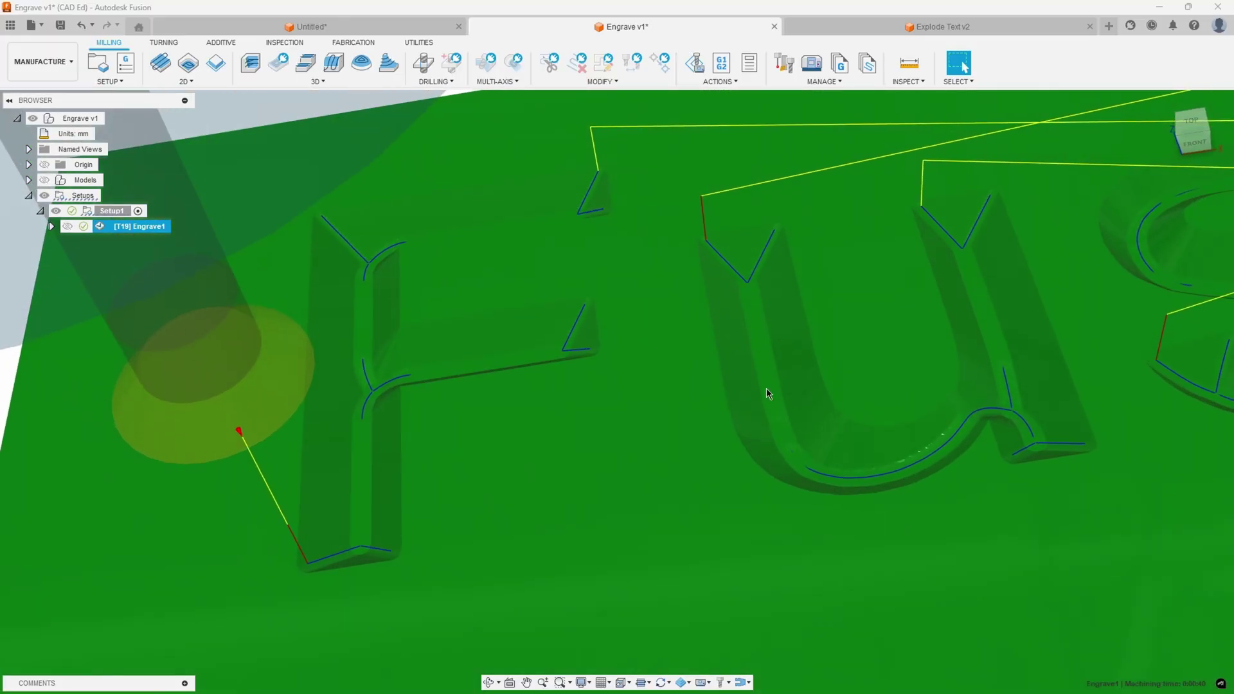
pyautogui.keyDown('shift'); pyautogui.moveTo(766, 394); pyautogui.dragTo(531, 323, button='middle'); pyautogui.keyUp('shift')
pyautogui.keyDown('shift'); pyautogui.moveTo(467, 442); pyautogui.dragTo(313, 436, button='middle'); pyautogui.keyUp('shift')
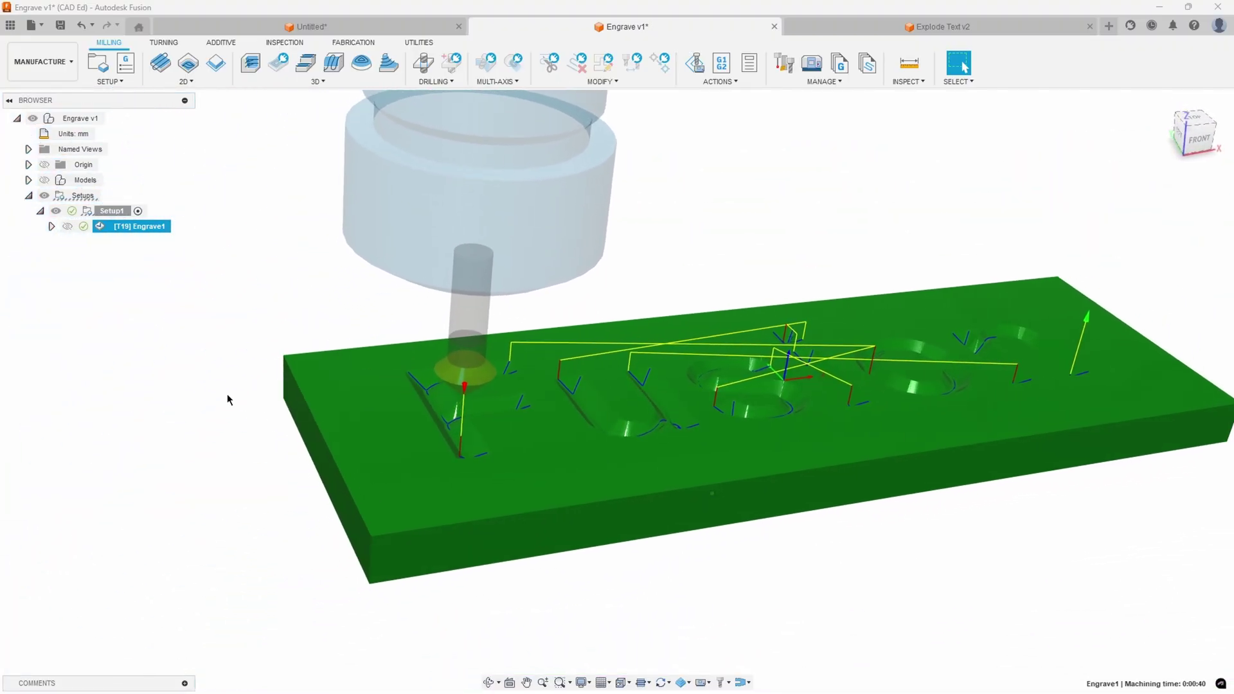
# - Edit the Engrave operation to use tool 1, the .5" x 45 Engraving Tool, and regenerate the toolpath
pyautogui.rightClick(124, 228)
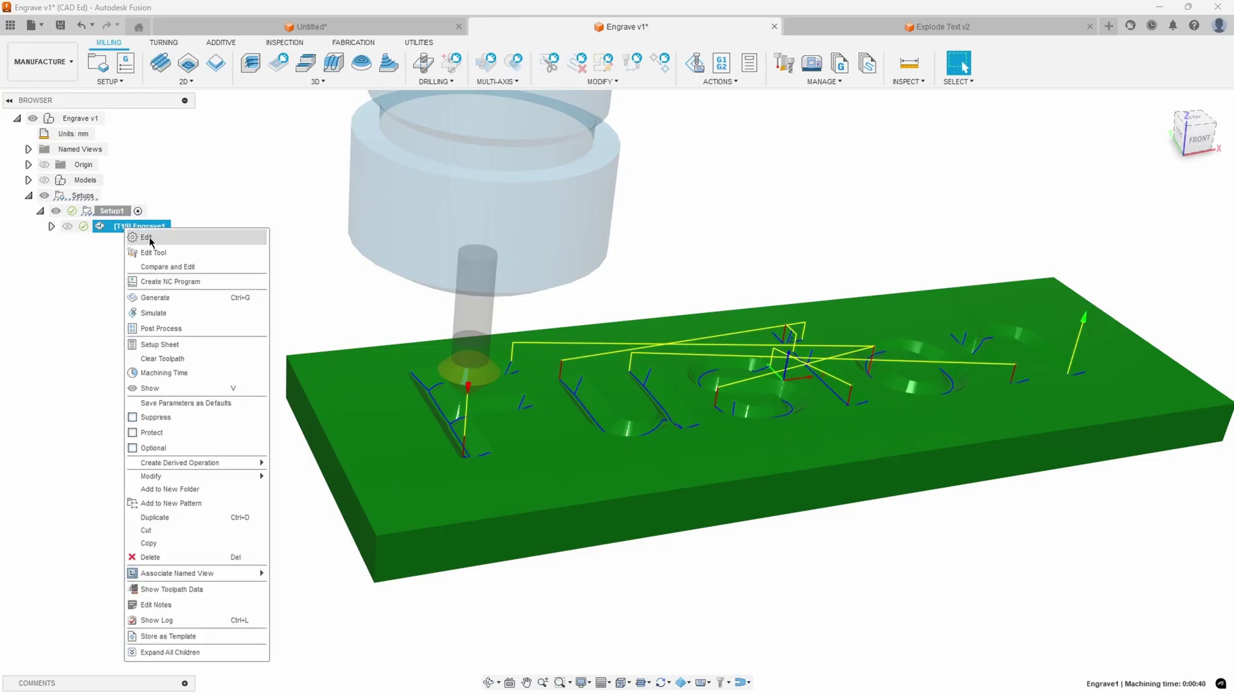
pyautogui.click(150, 238)
pyautogui.click(1115, 236)
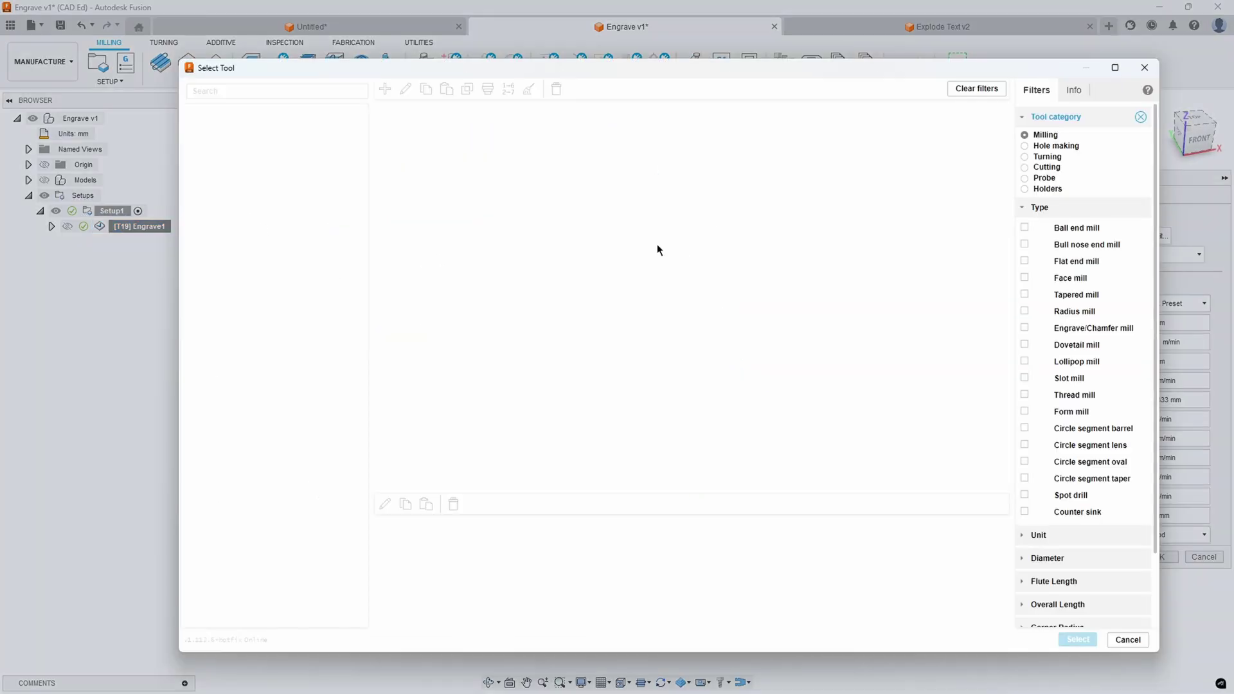
pyautogui.click(475, 160)
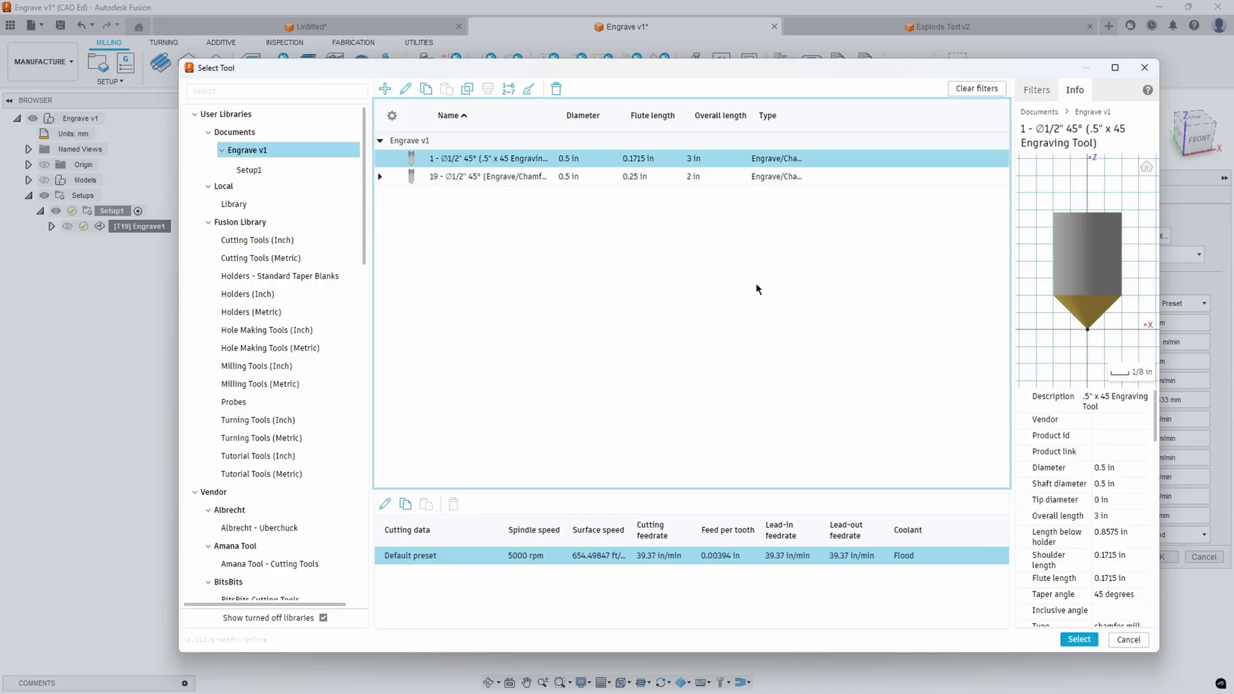
pyautogui.click(1079, 640)
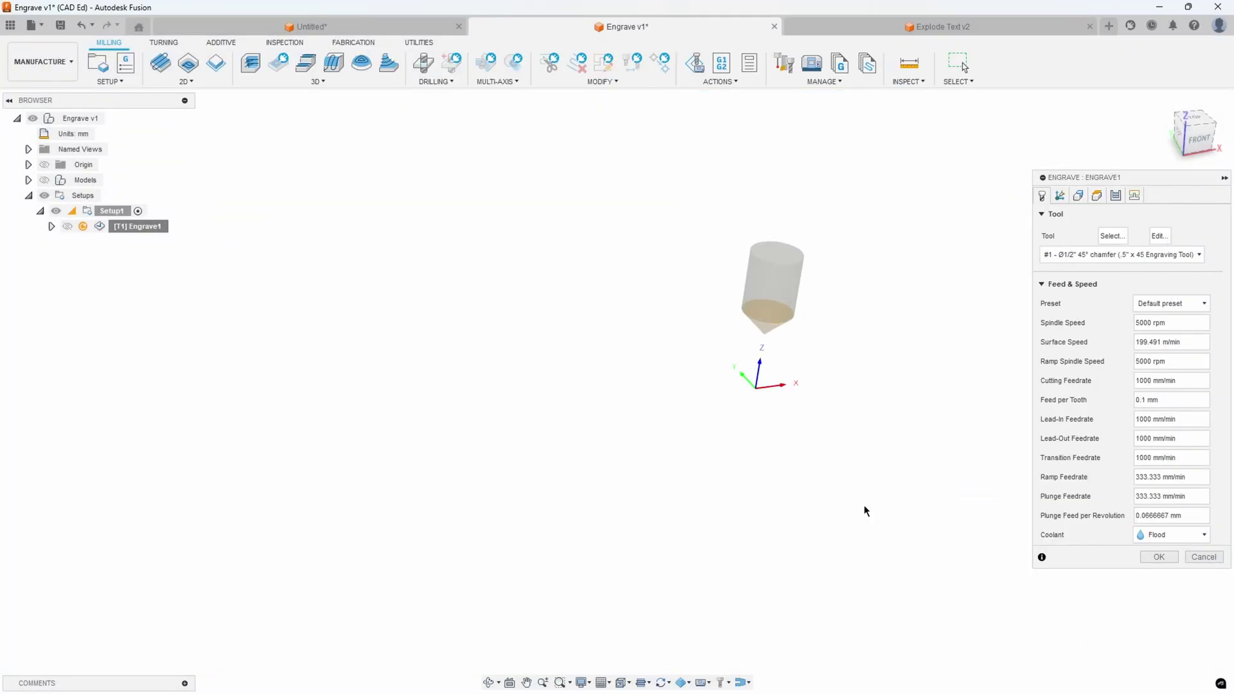
pyautogui.click(1168, 558)
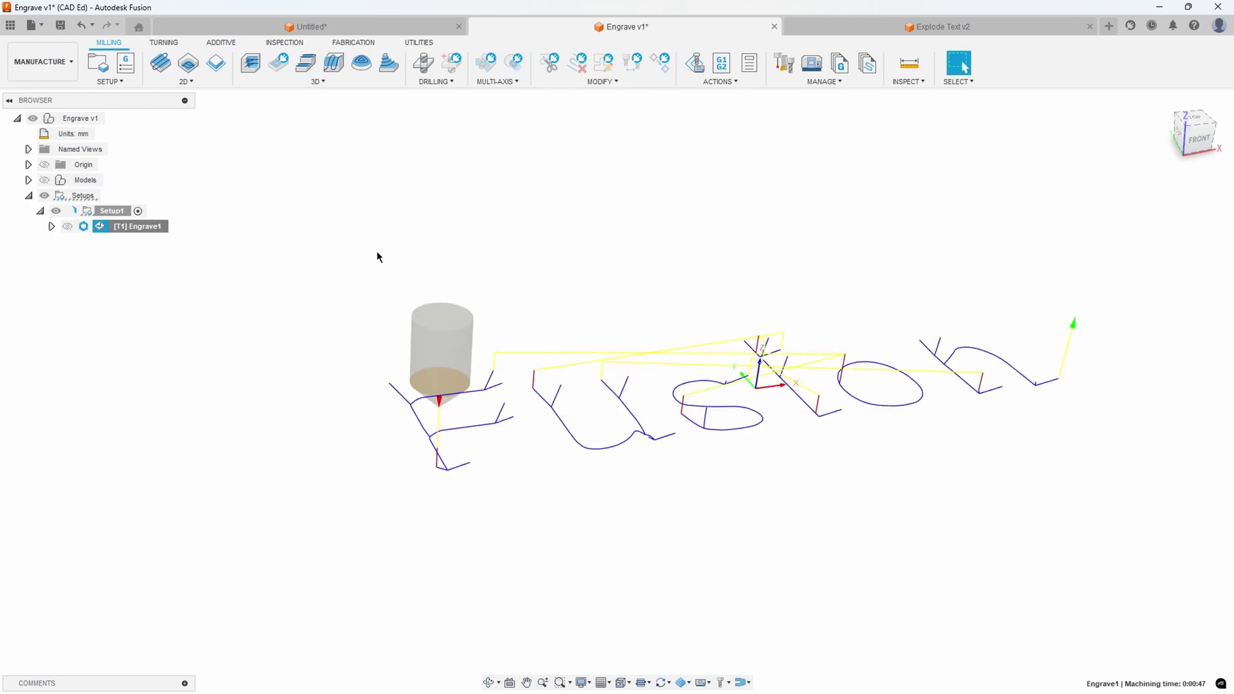
# - Examine the shape and corners of the regenerated engraved letters from above and up close
pyautogui.keyDown('shift'); pyautogui.moveTo(179, 206); pyautogui.dragTo(322, 187, button='middle'); pyautogui.keyUp('shift')
pyautogui.scroll(4, 321, 187)
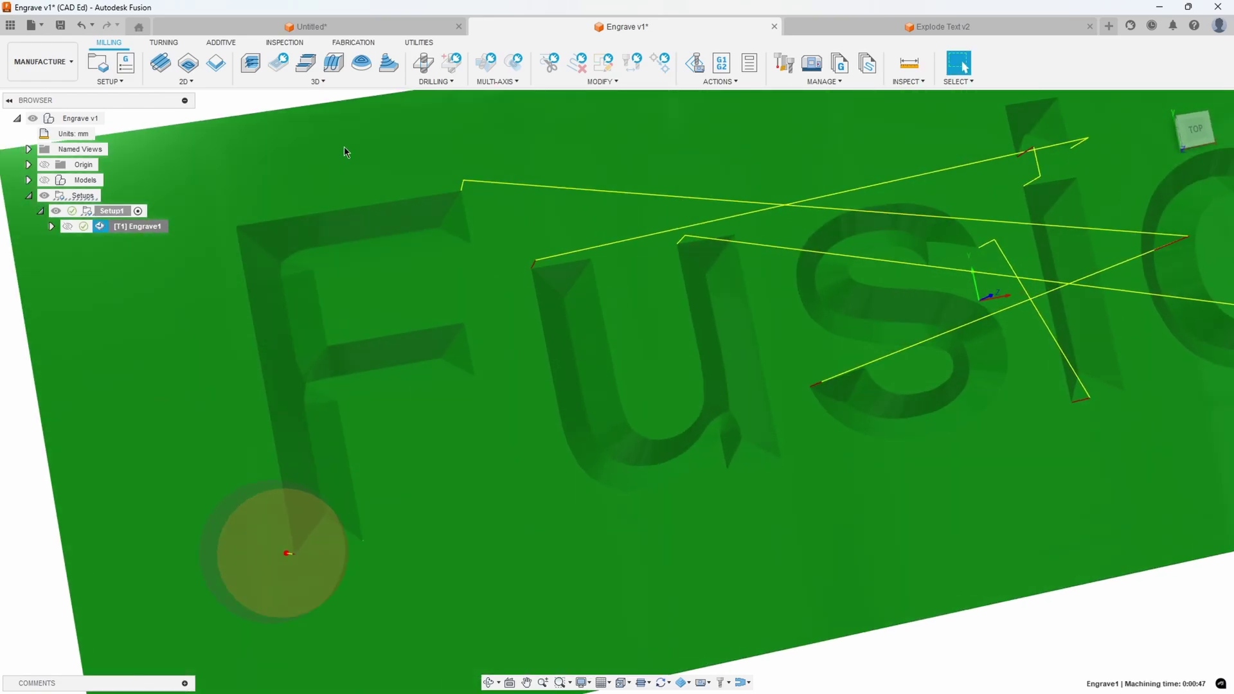
pyautogui.keyDown('shift'); pyautogui.moveTo(345, 146); pyautogui.dragTo(170, 214, button='middle'); pyautogui.keyUp('shift')
pyautogui.scroll(2, 368, 363)
pyautogui.scroll(-2, 475, 444)
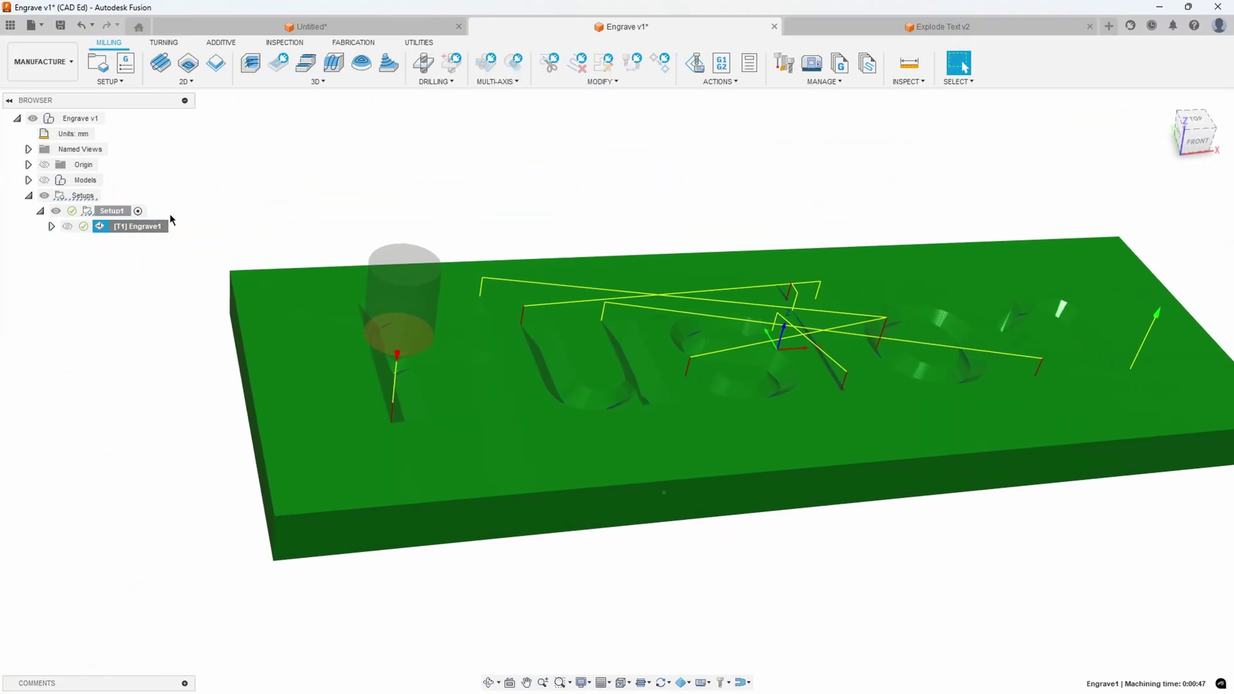
# - Switch to the Design workspace and open the Fusion text in the plate's sketch for editing
pyautogui.click(50, 68)
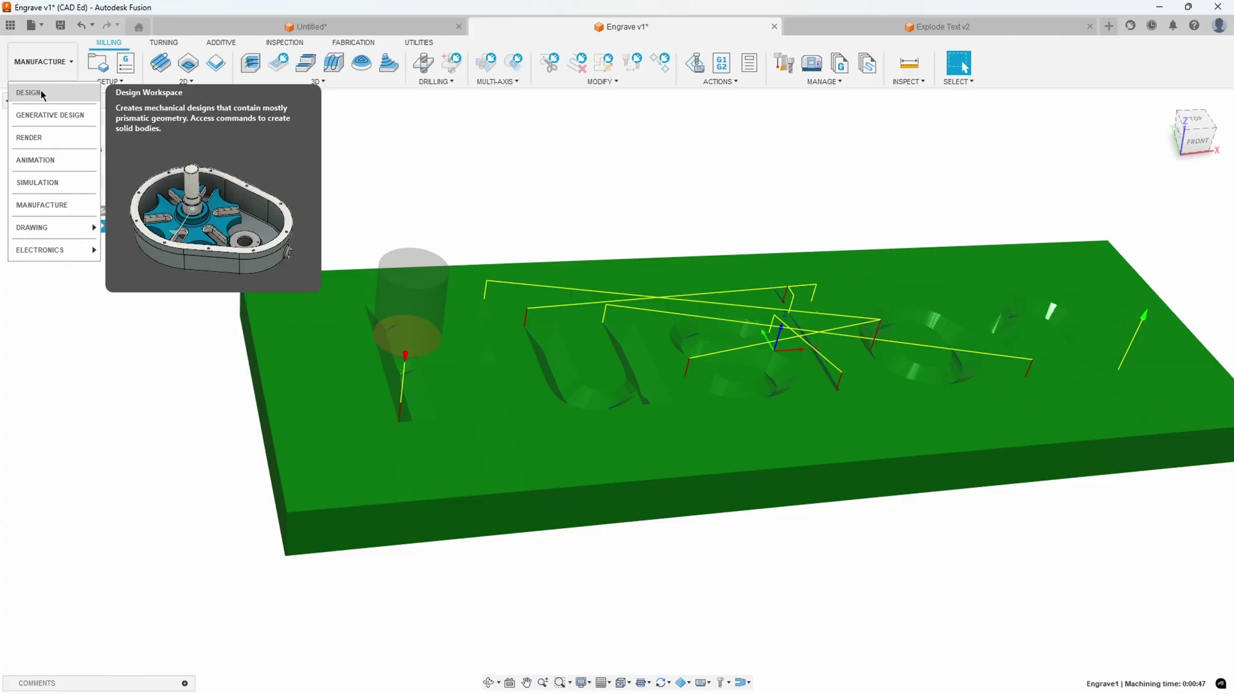
pyautogui.click(41, 92)
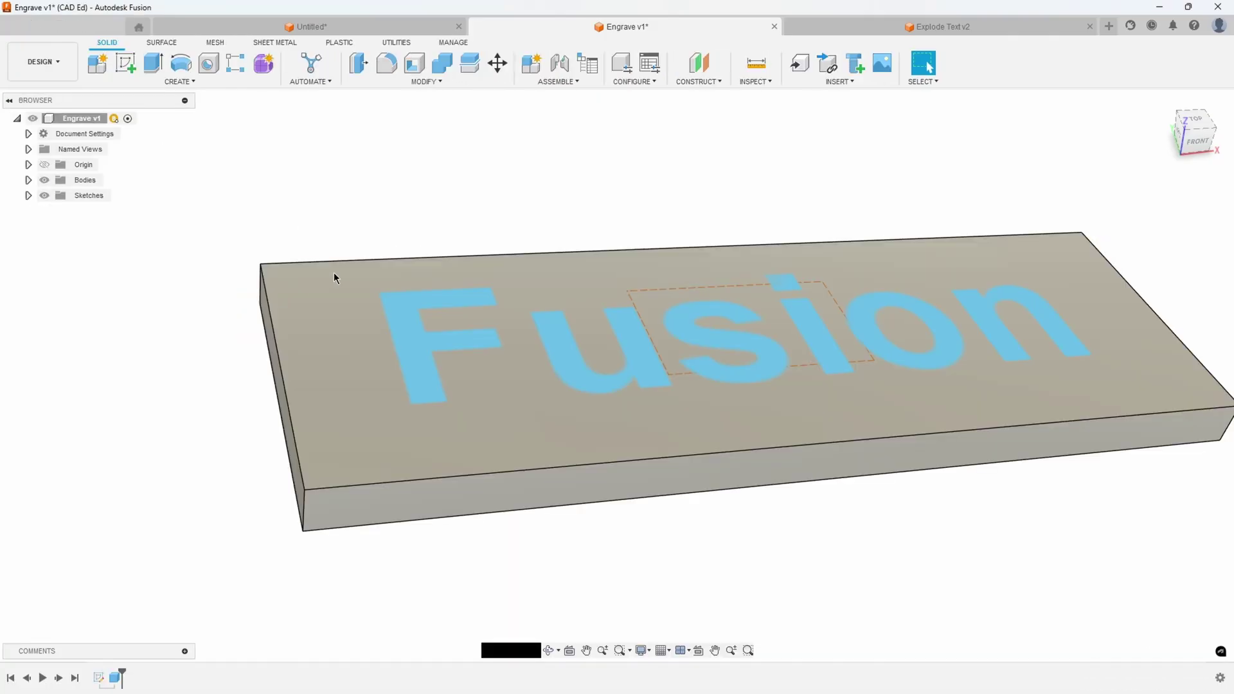
pyautogui.doubleClick(98, 678)
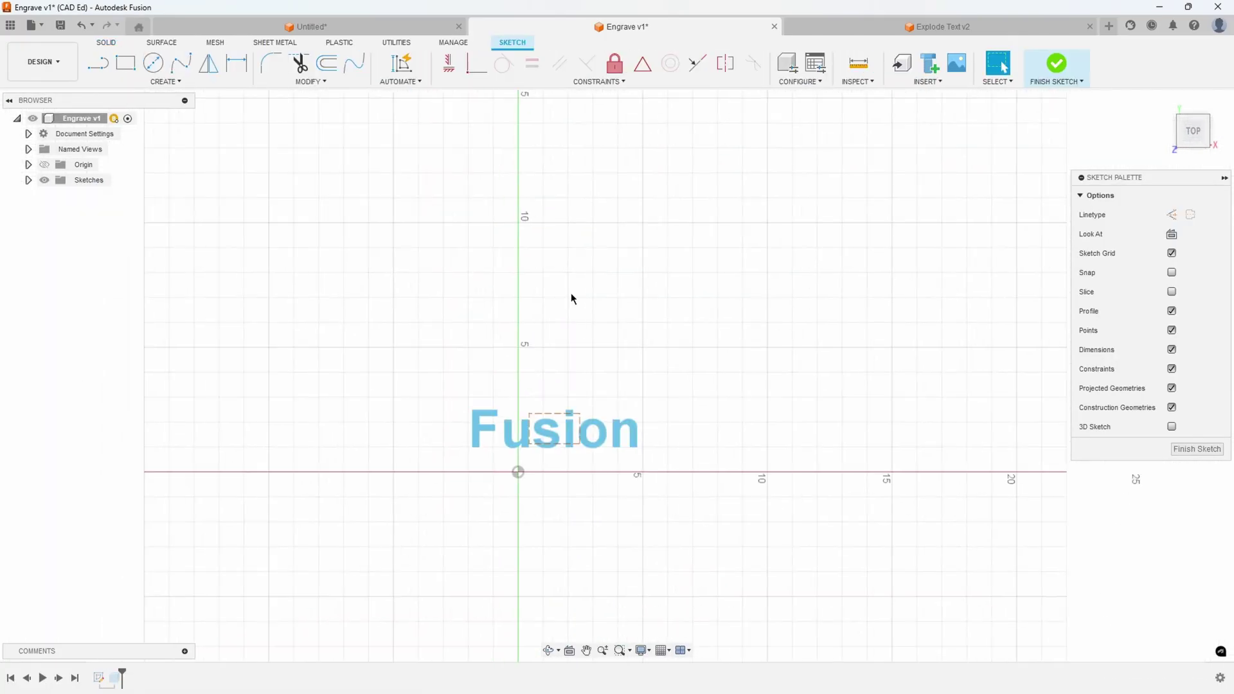
pyautogui.doubleClick(527, 507)
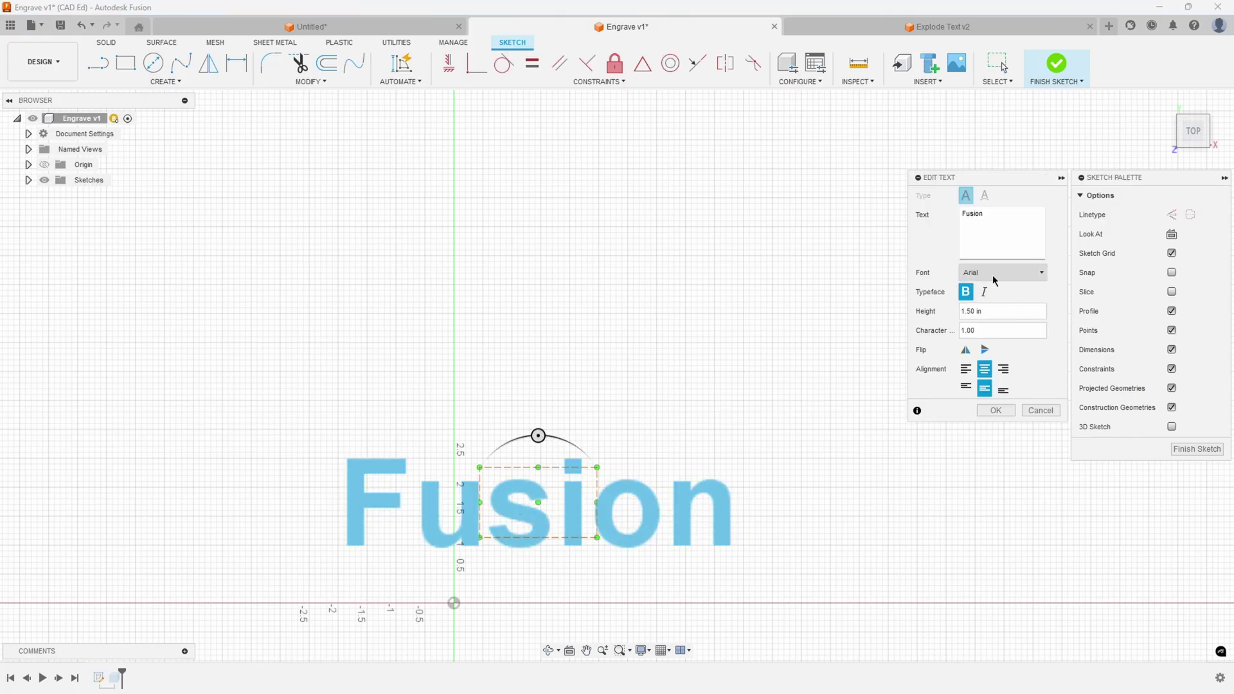
# - Try the fonts Artifakt Element Black and Bahnschrift on the Fusion text
pyautogui.click(993, 281)
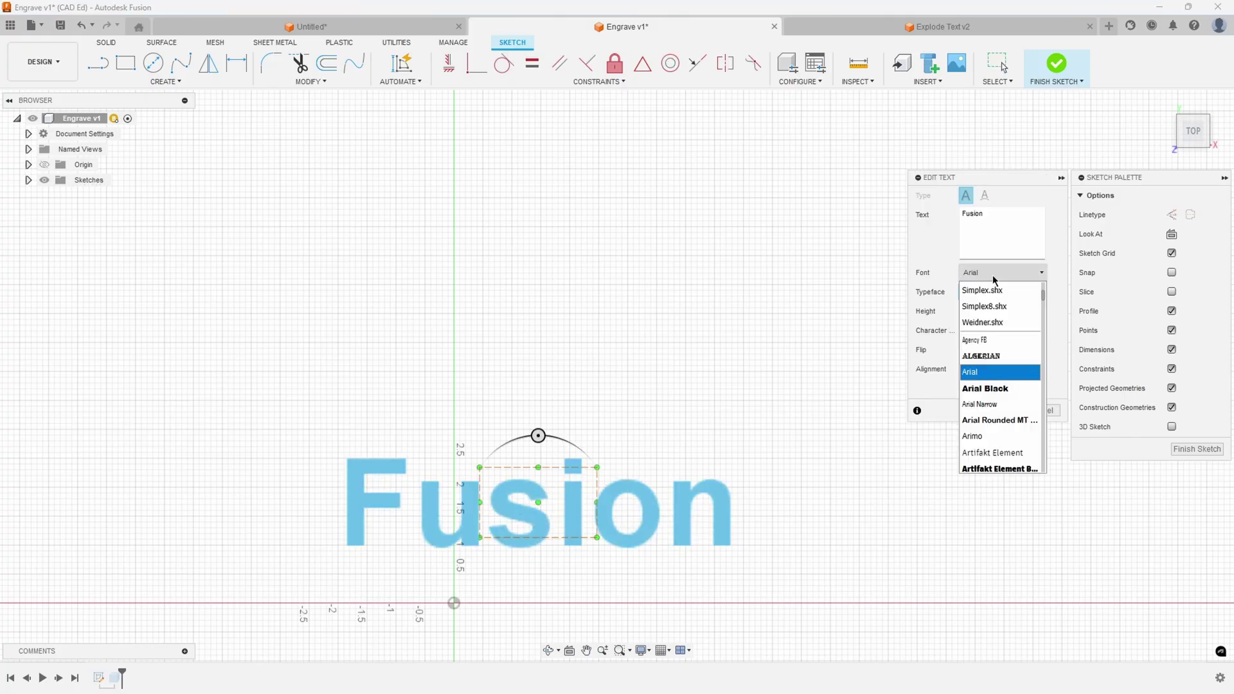
pyautogui.click(1001, 421)
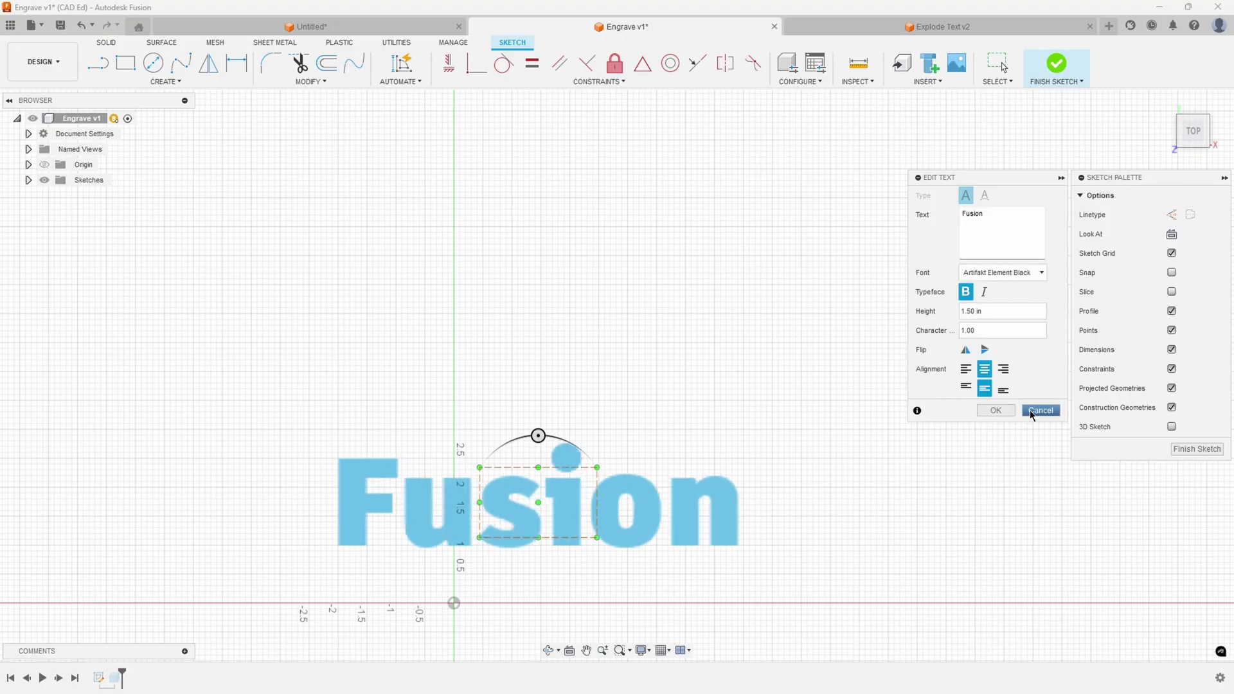
pyautogui.click(1004, 276)
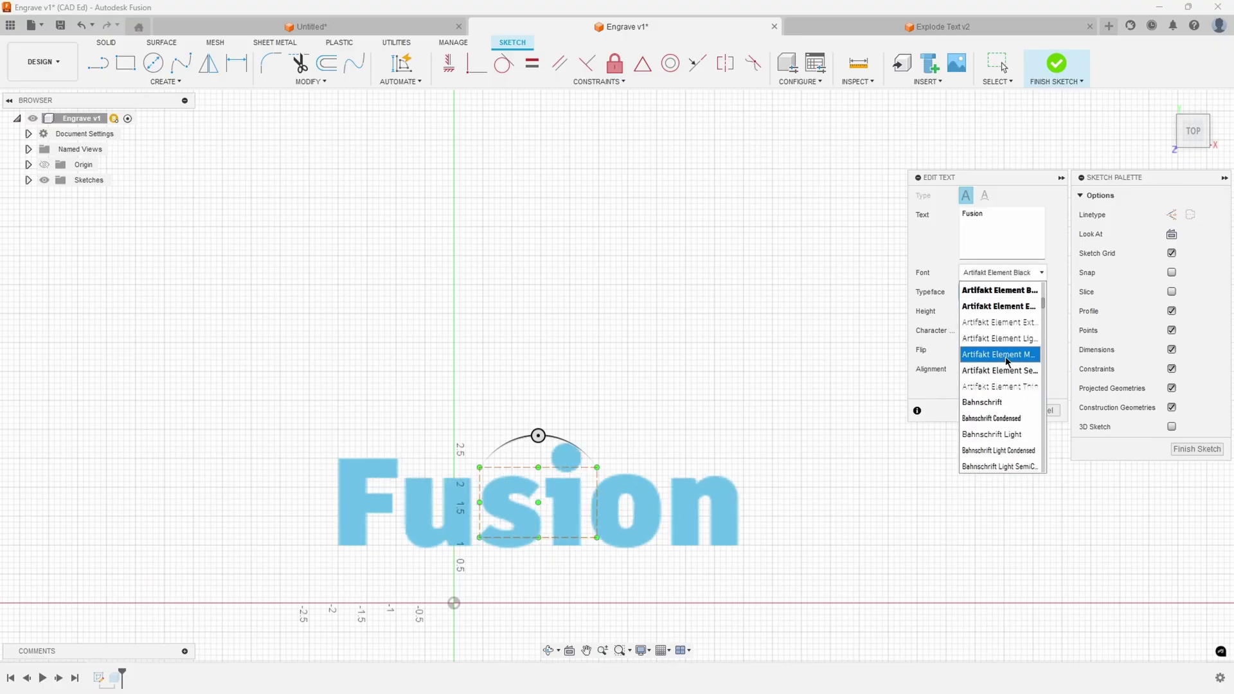
pyautogui.click(999, 403)
# - Set the Fusion text's font to Bauhaus 93, accept the text edit and finish the sketch
pyautogui.click(1003, 272)
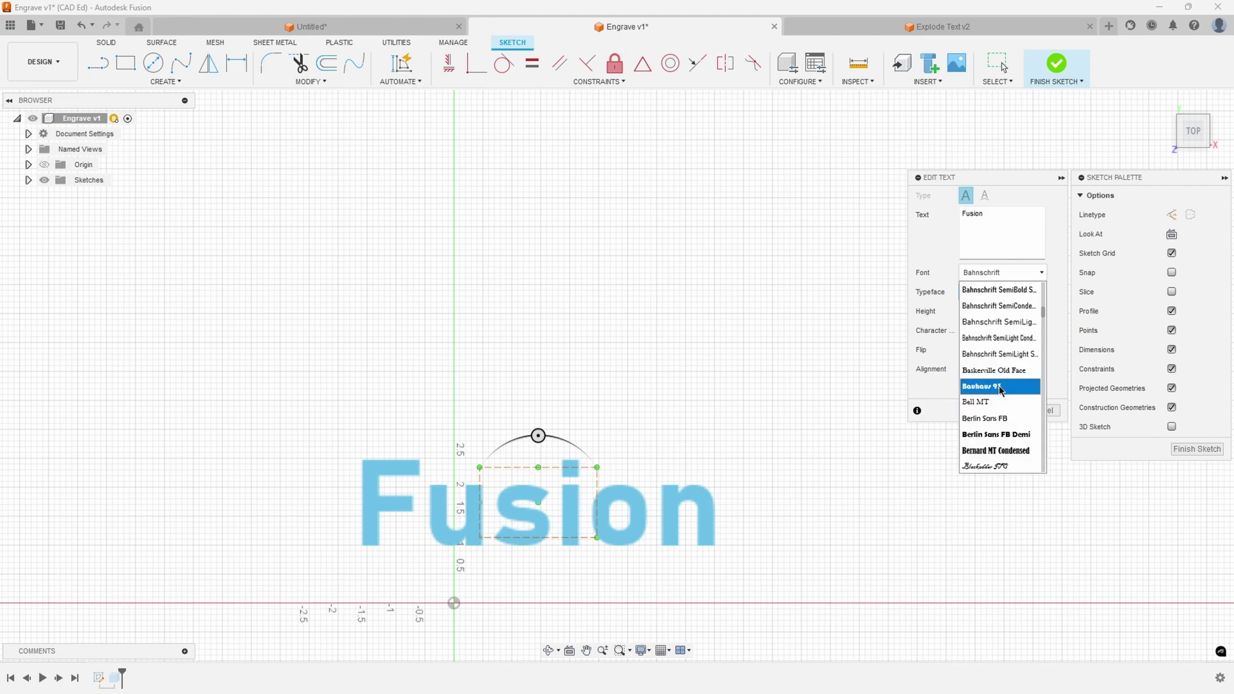
pyautogui.click(1001, 391)
pyautogui.click(996, 411)
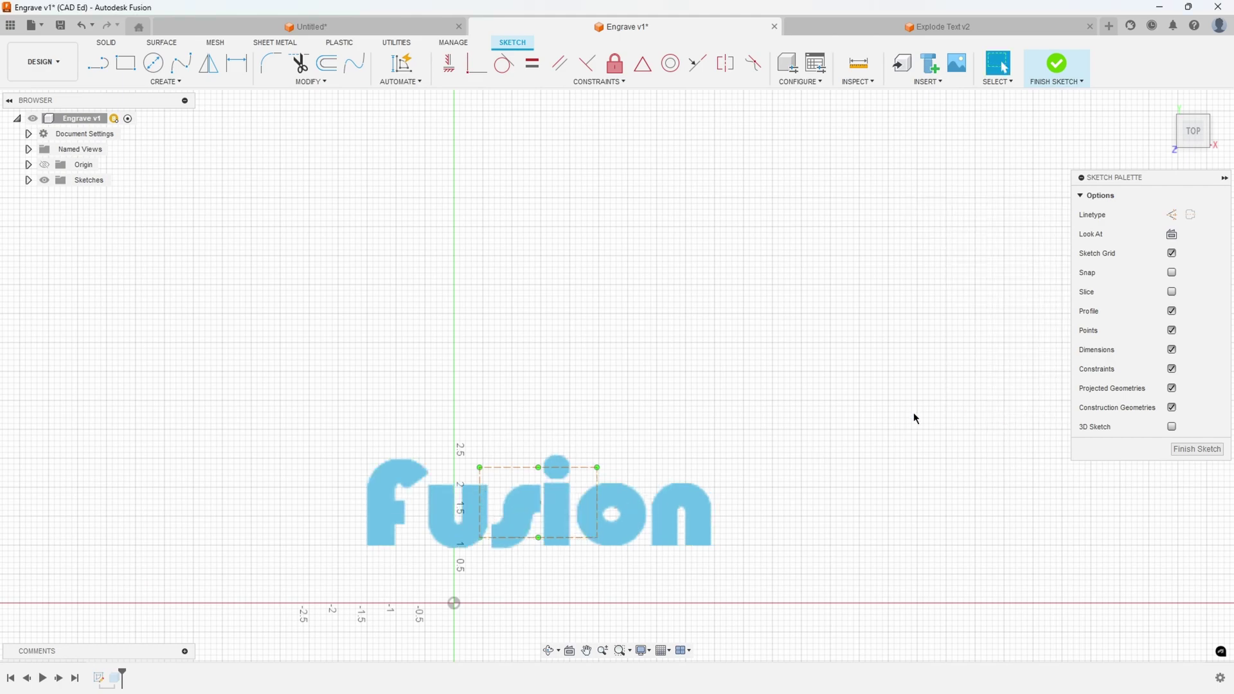
pyautogui.click(1057, 65)
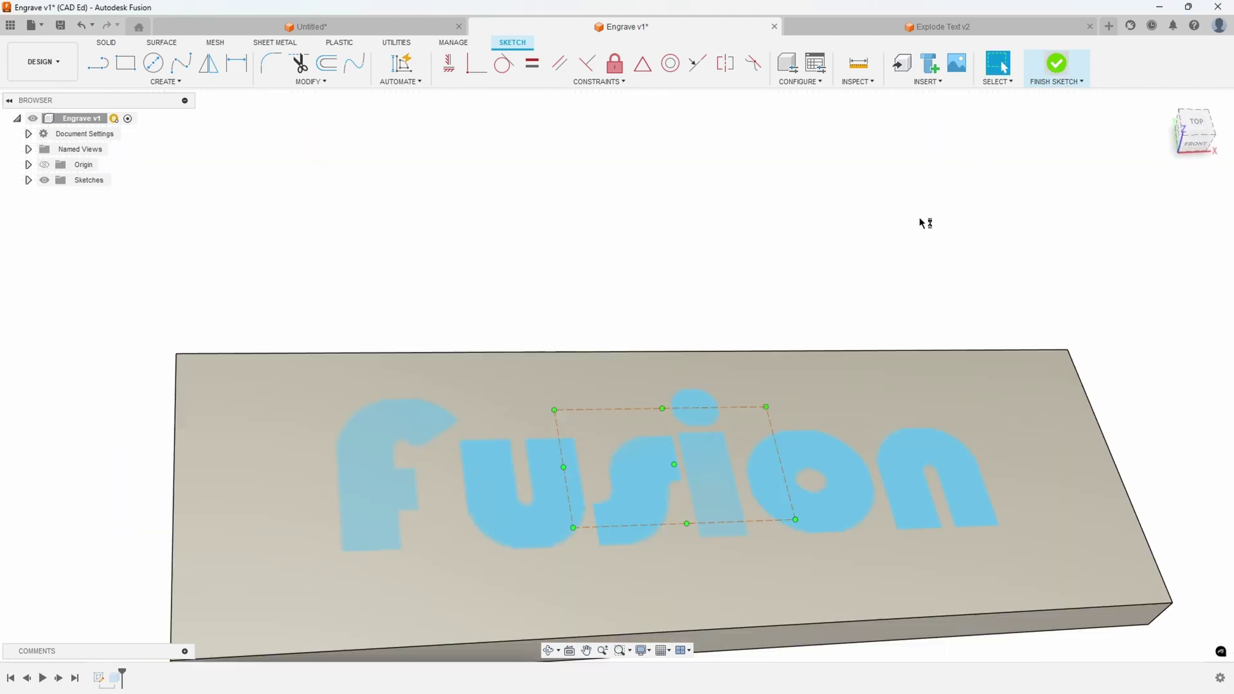
# - Switch to the Manufacture workspace, regenerate the Engrave1 toolpath despite its valid status, and view the new engraved letters
pyautogui.click(65, 60)
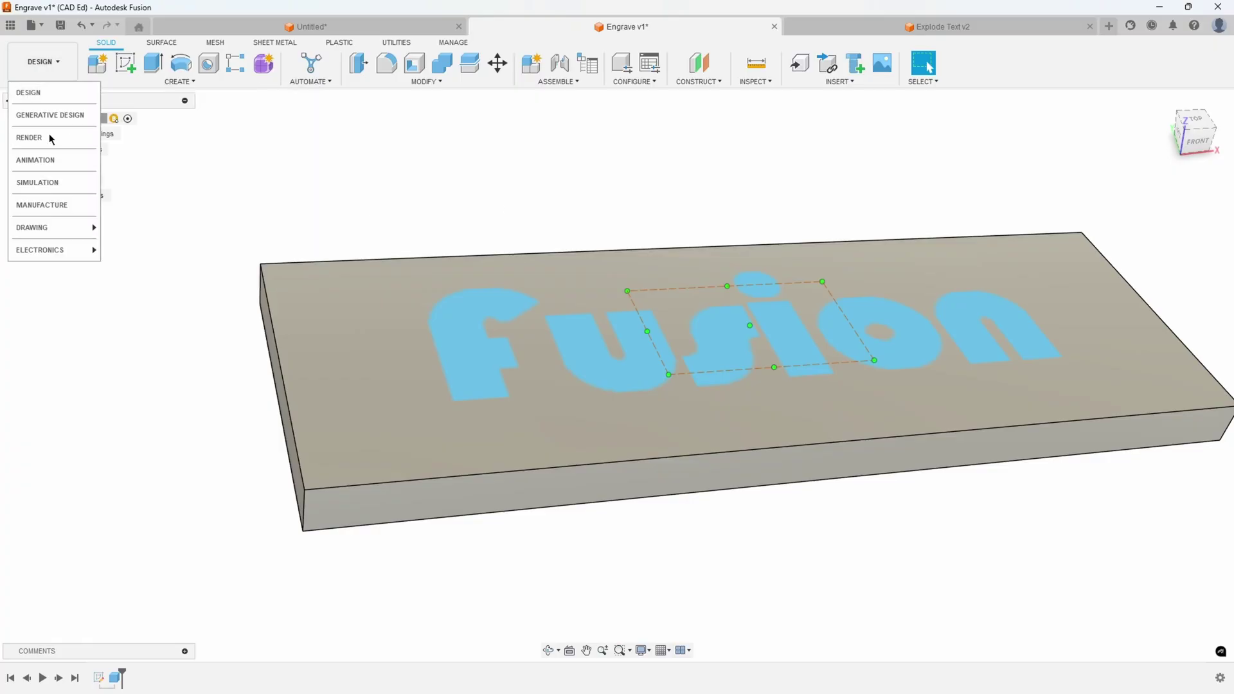
pyautogui.click(52, 204)
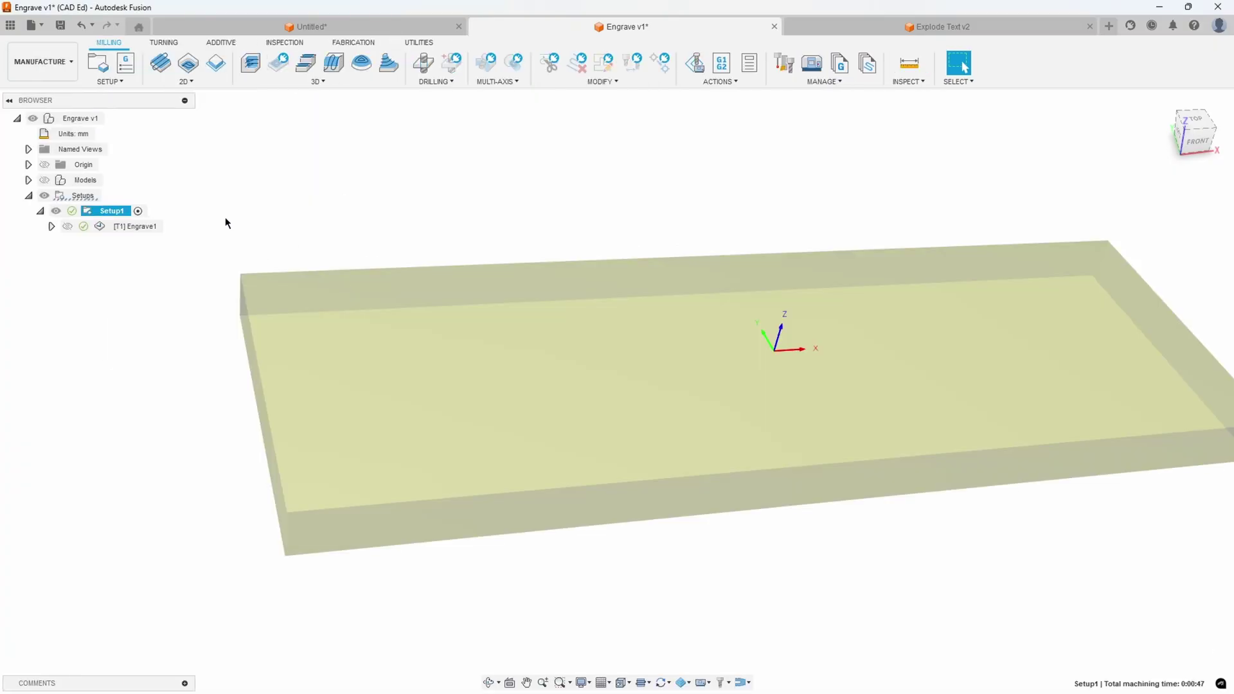
pyautogui.rightClick(133, 229)
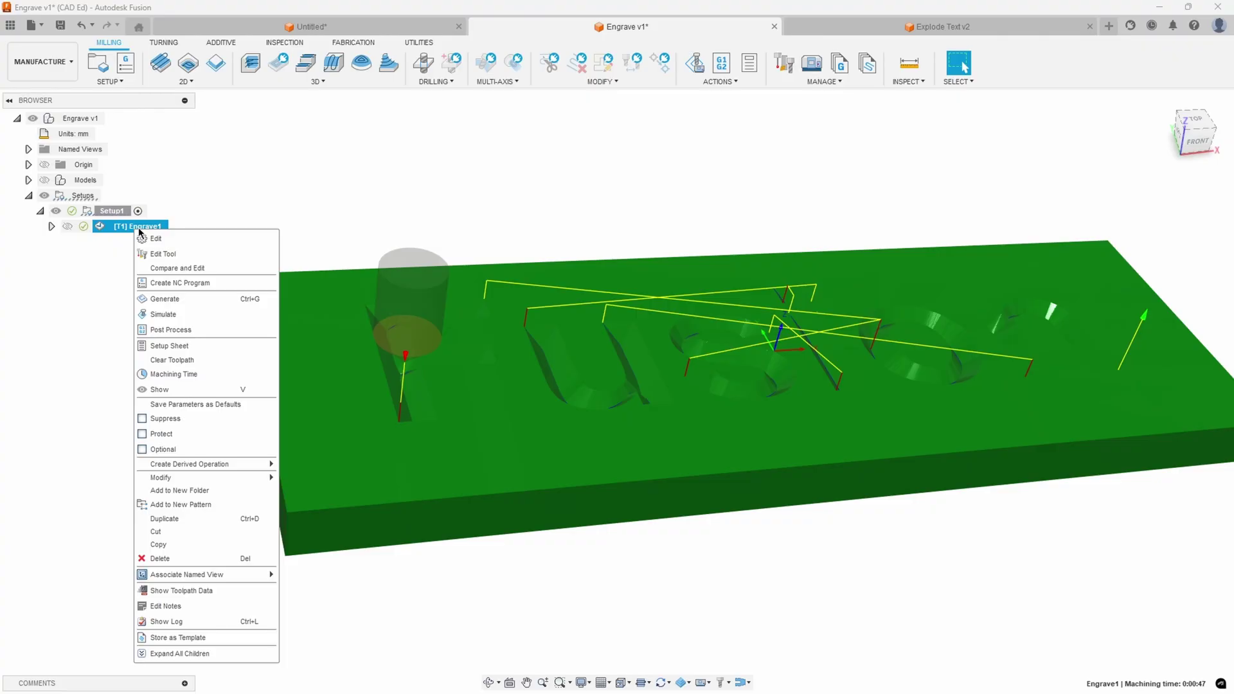
pyautogui.click(165, 298)
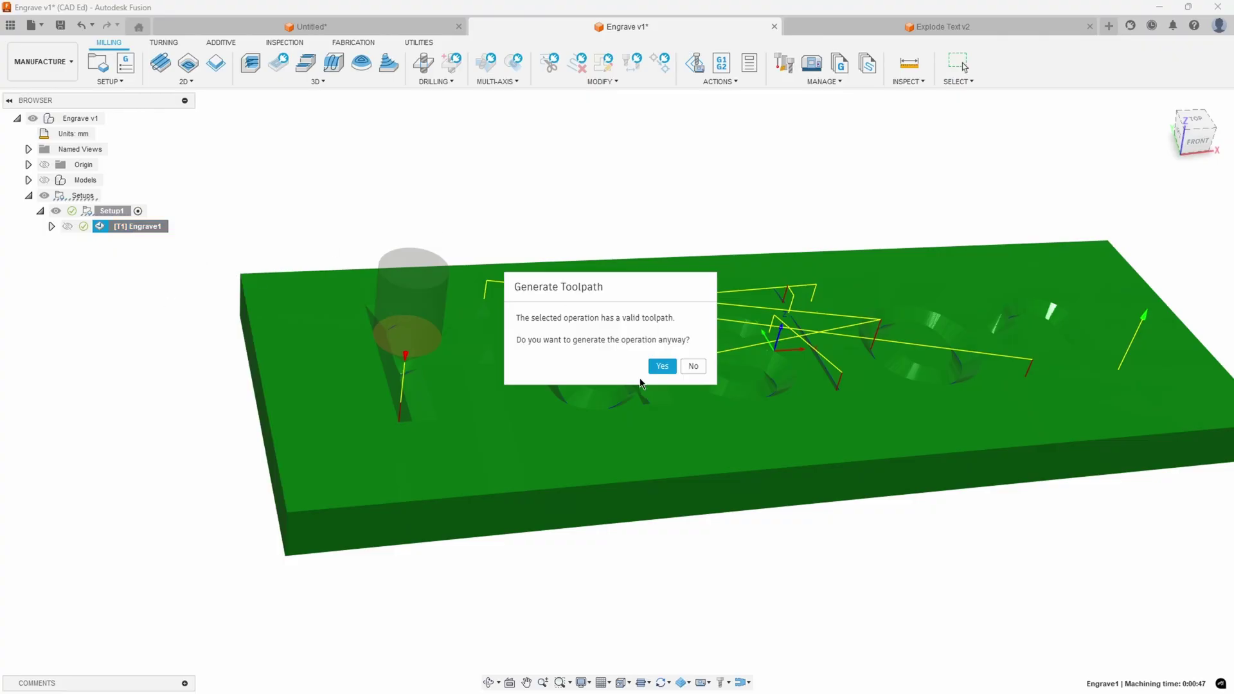
pyautogui.click(659, 367)
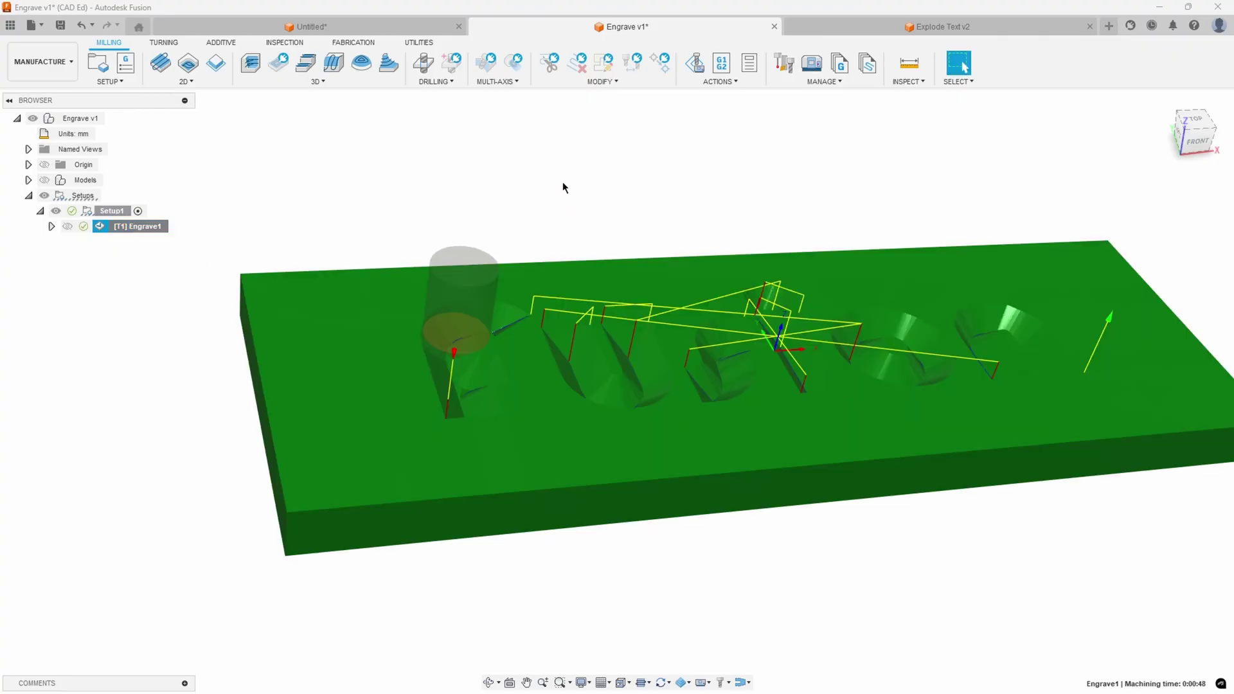
pyautogui.keyDown('shift'); pyautogui.moveTo(563, 184); pyautogui.dragTo(559, 542, button='middle'); pyautogui.keyUp('shift')
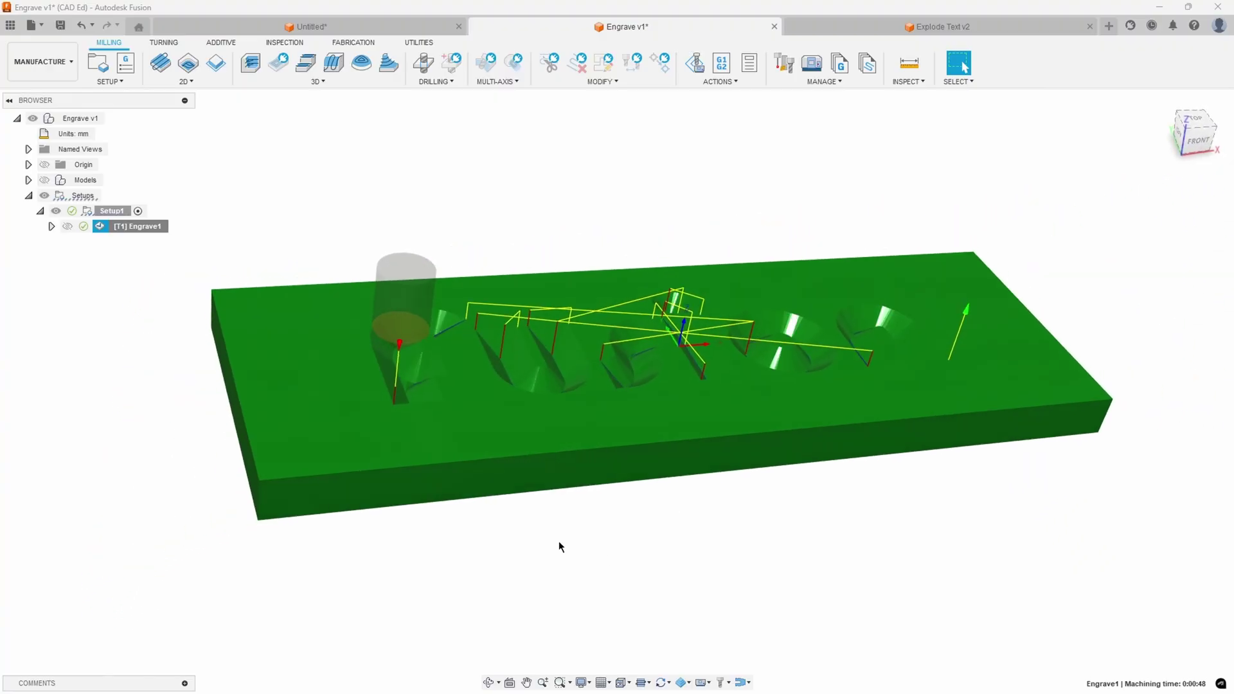
pyautogui.keyDown('shift'); pyautogui.moveTo(621, 514); pyautogui.dragTo(509, 488, button='middle'); pyautogui.keyUp('shift')
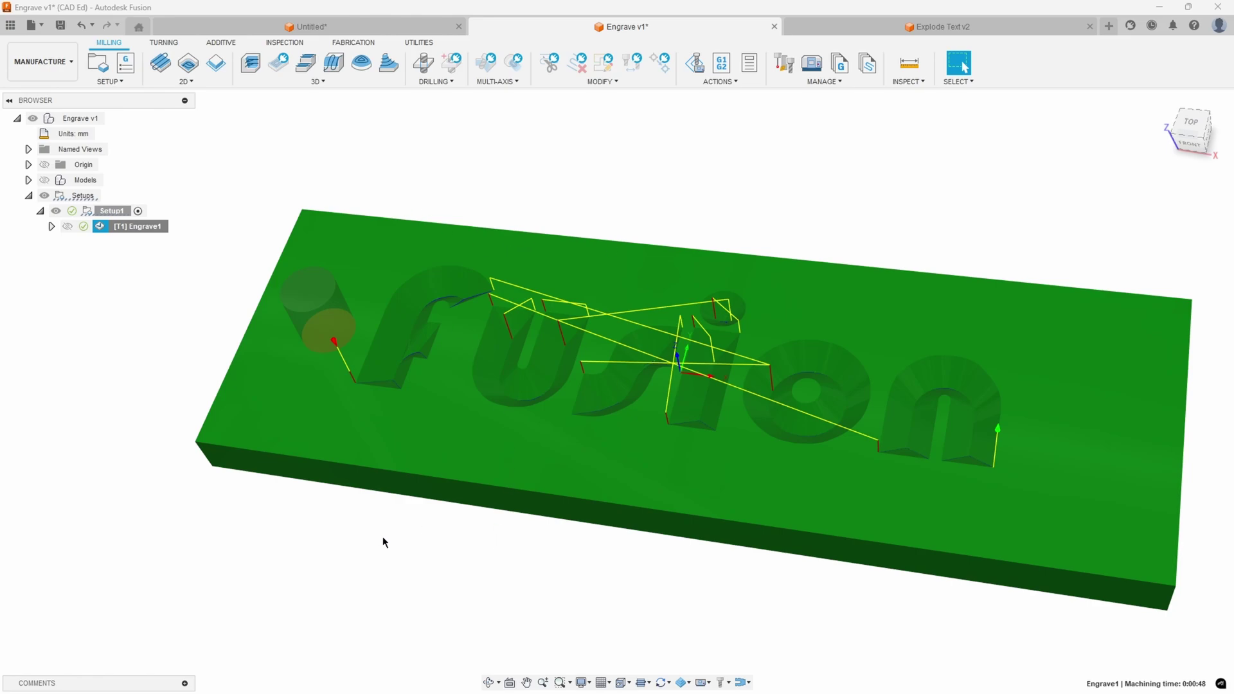
pyautogui.keyDown('shift'); pyautogui.moveTo(372, 352); pyautogui.dragTo(300, 323, button='middle'); pyautogui.keyUp('shift')
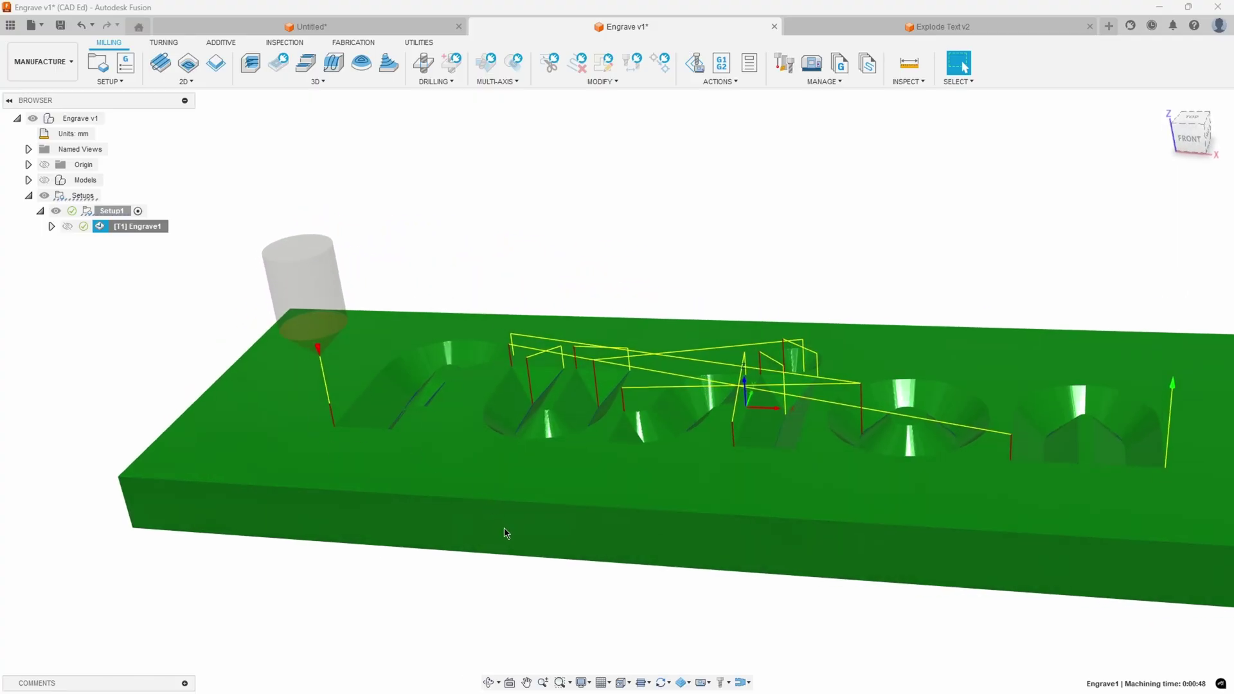
# - Switch to the Explode Text design and view the 10K text lying above the wavy plate
pyautogui.click(843, 24)
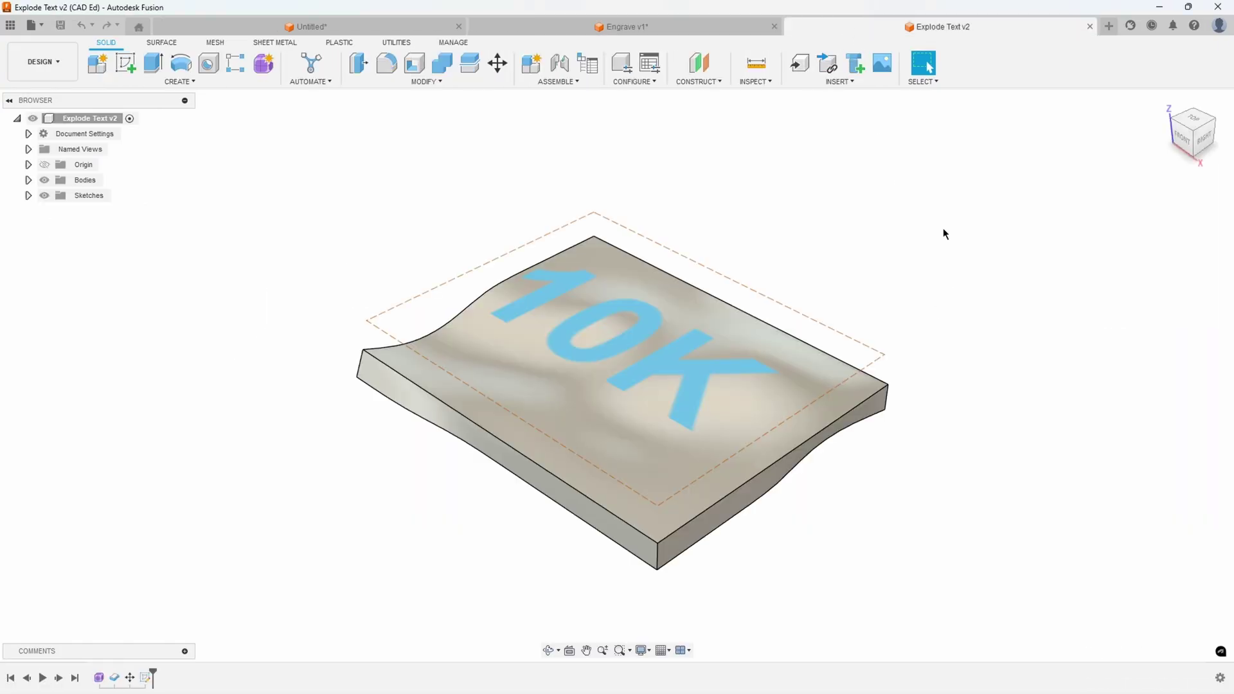
pyautogui.keyDown('shift'); pyautogui.moveTo(943, 230); pyautogui.dragTo(819, 280, button='middle'); pyautogui.keyUp('shift')
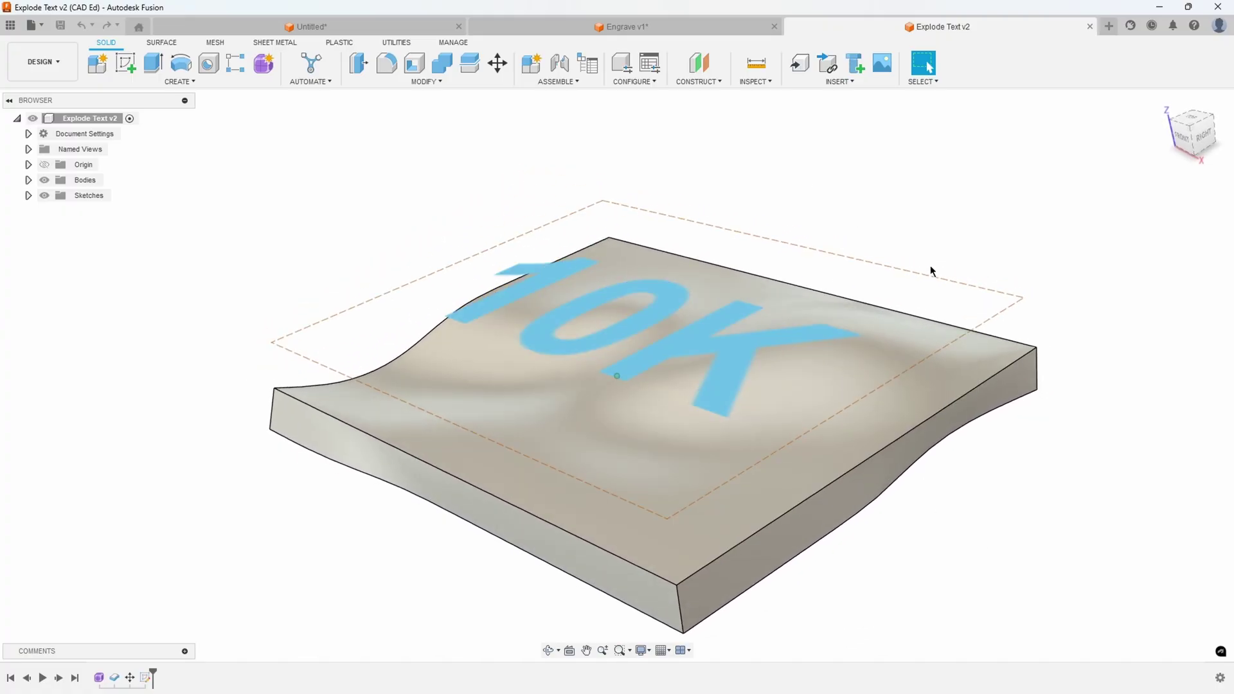
pyautogui.keyDown('shift'); pyautogui.moveTo(933, 270); pyautogui.dragTo(435, 283, button='middle'); pyautogui.keyUp('shift')
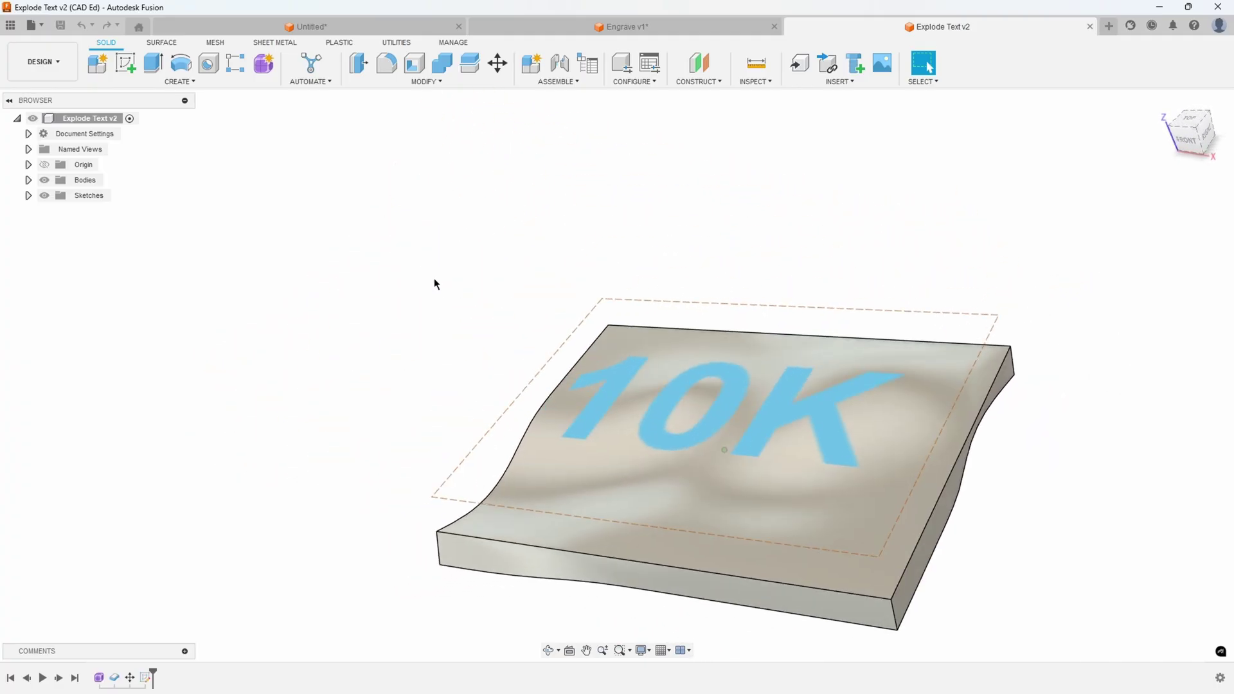
# - Emboss the 10K text onto the plate's wavy top face with a 0.079 in depth, and undo the emboss
pyautogui.click(166, 83)
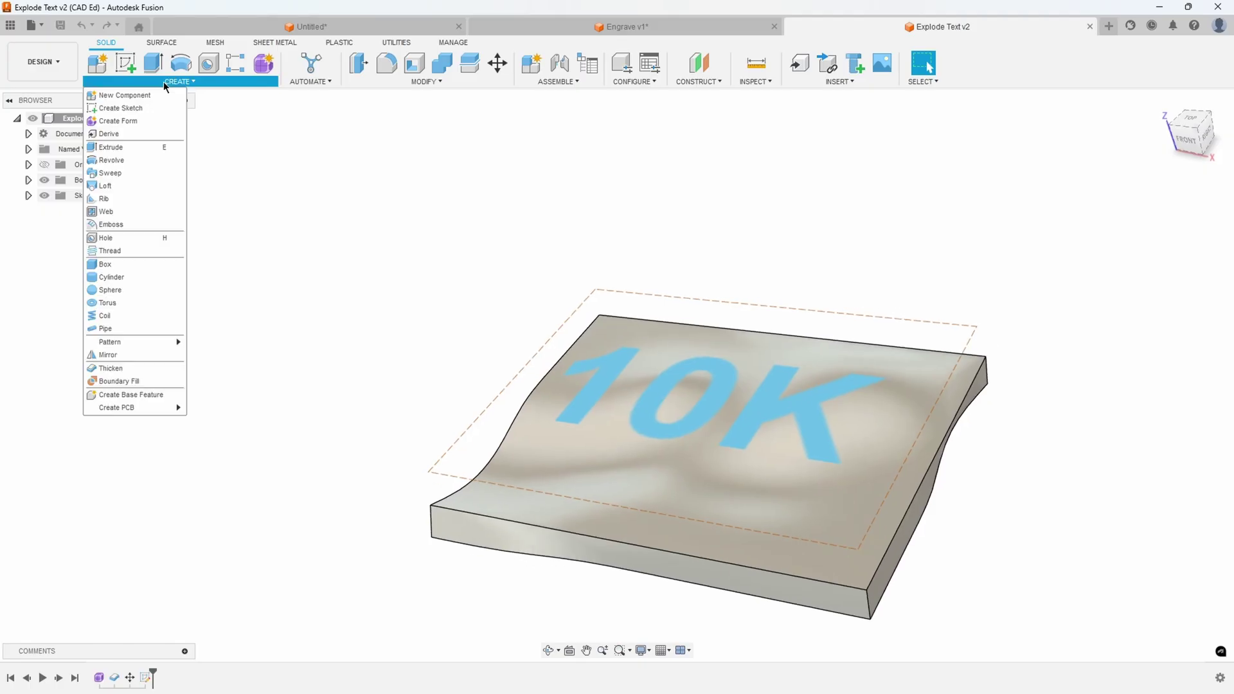
pyautogui.click(135, 227)
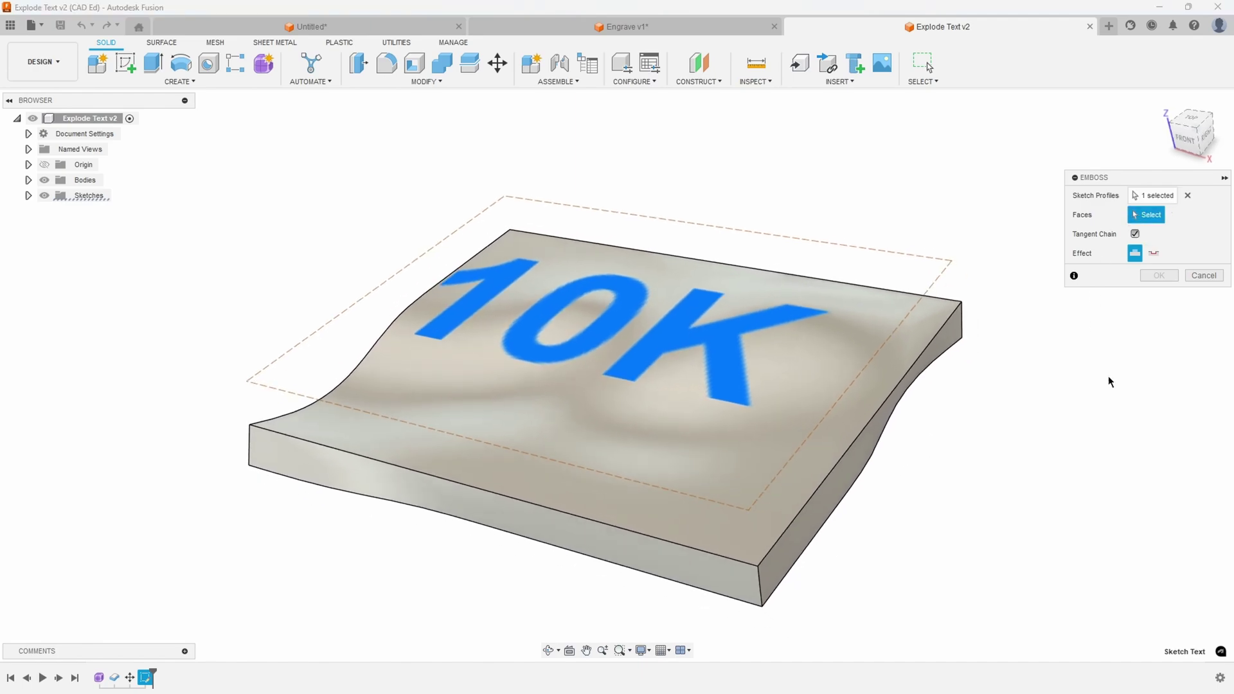
pyautogui.click(750, 514)
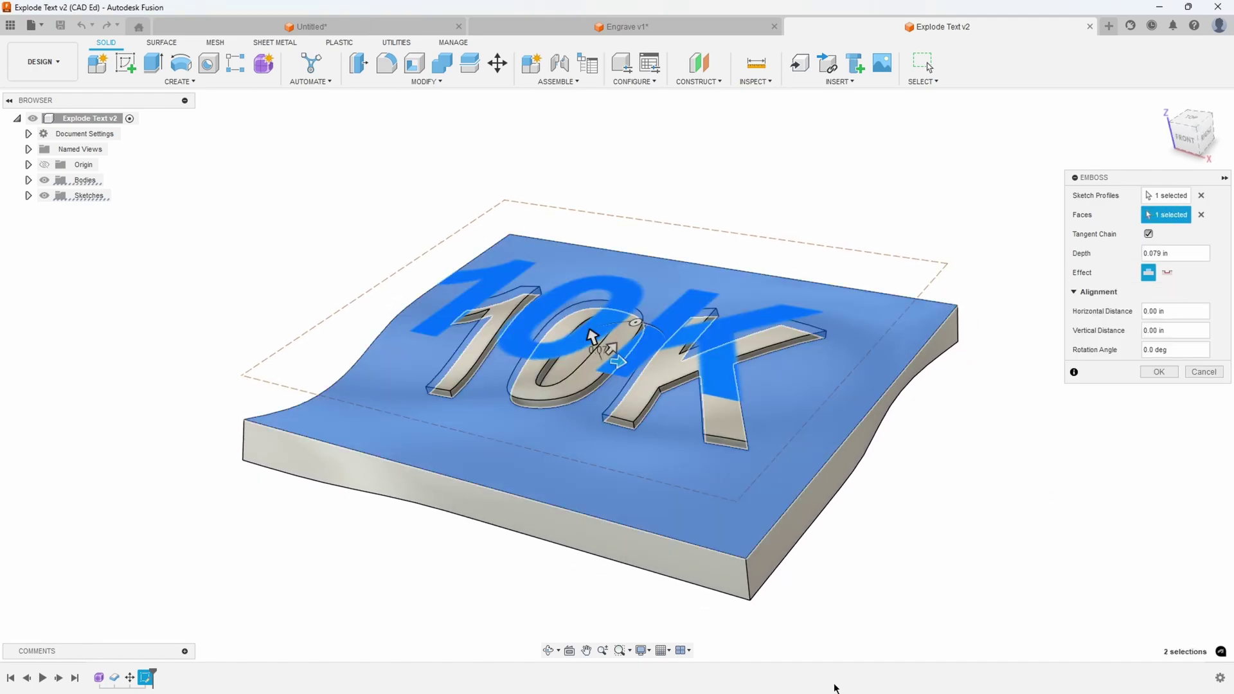
pyautogui.keyDown('shift'); pyautogui.moveTo(819, 661); pyautogui.dragTo(364, 551, button='middle'); pyautogui.keyUp('shift')
pyautogui.click(1158, 371)
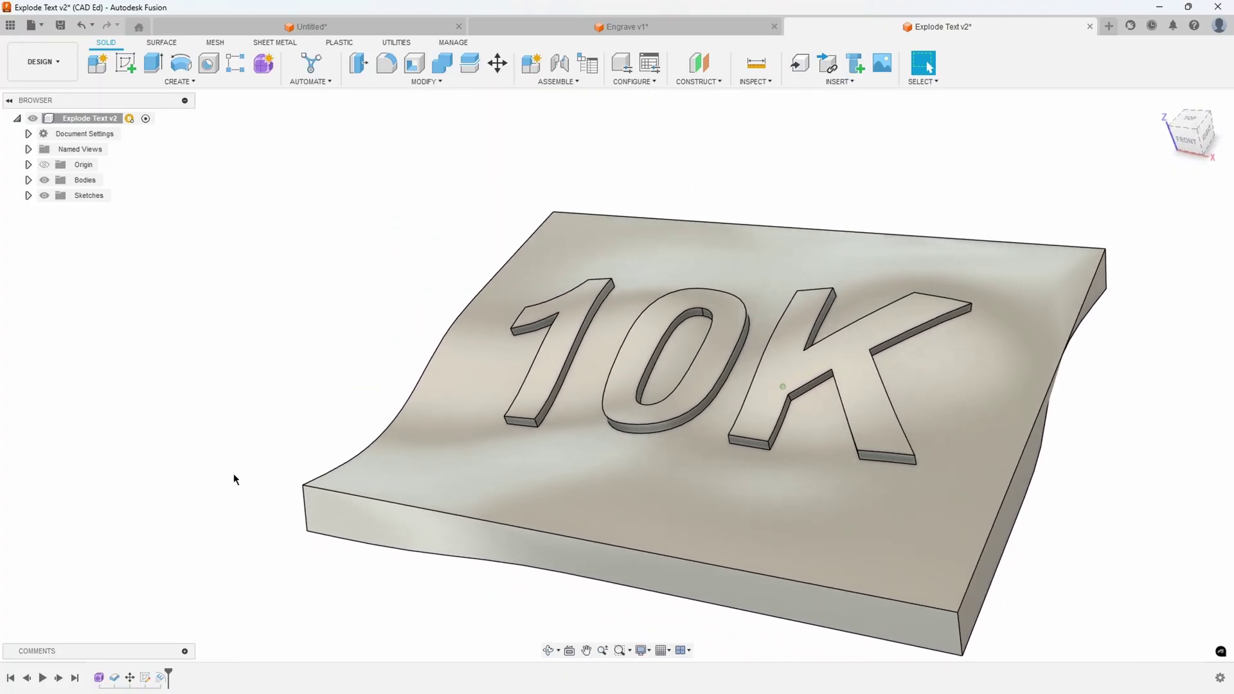
pyautogui.click(82, 27)
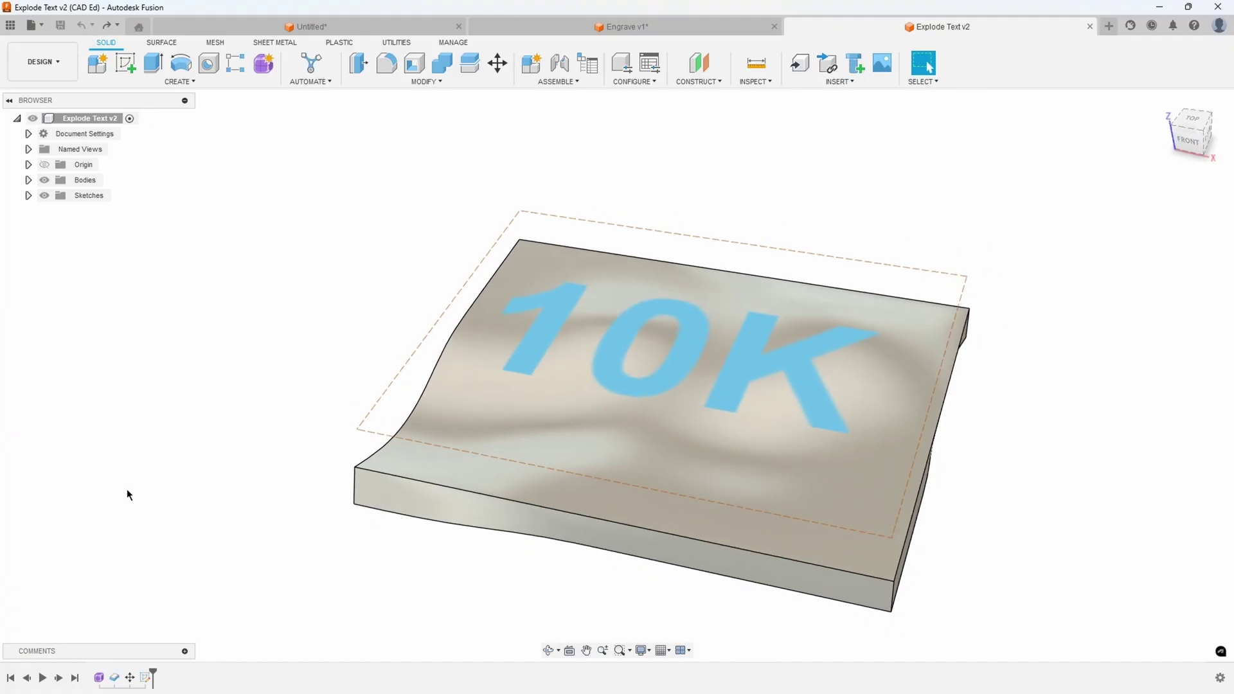
# - Edit the 10K text in the plate's sketch, set its font to Brush Script MT and finish the sketch
pyautogui.doubleClick(146, 677)
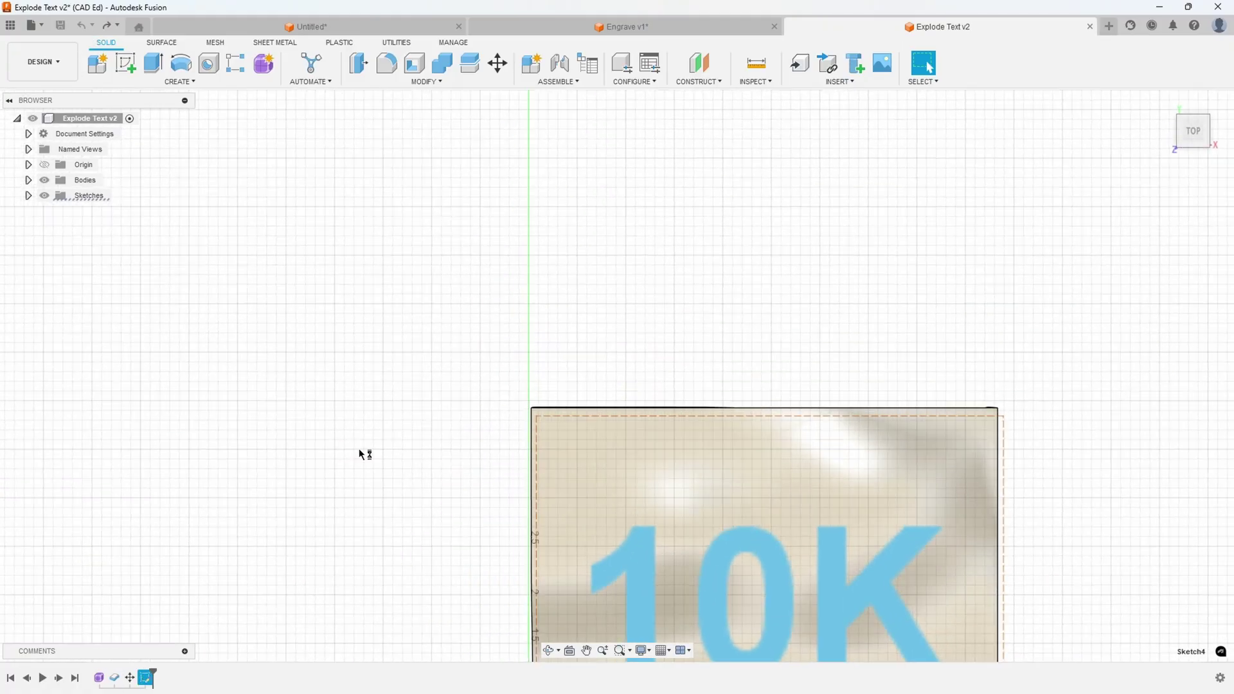
pyautogui.doubleClick(599, 440)
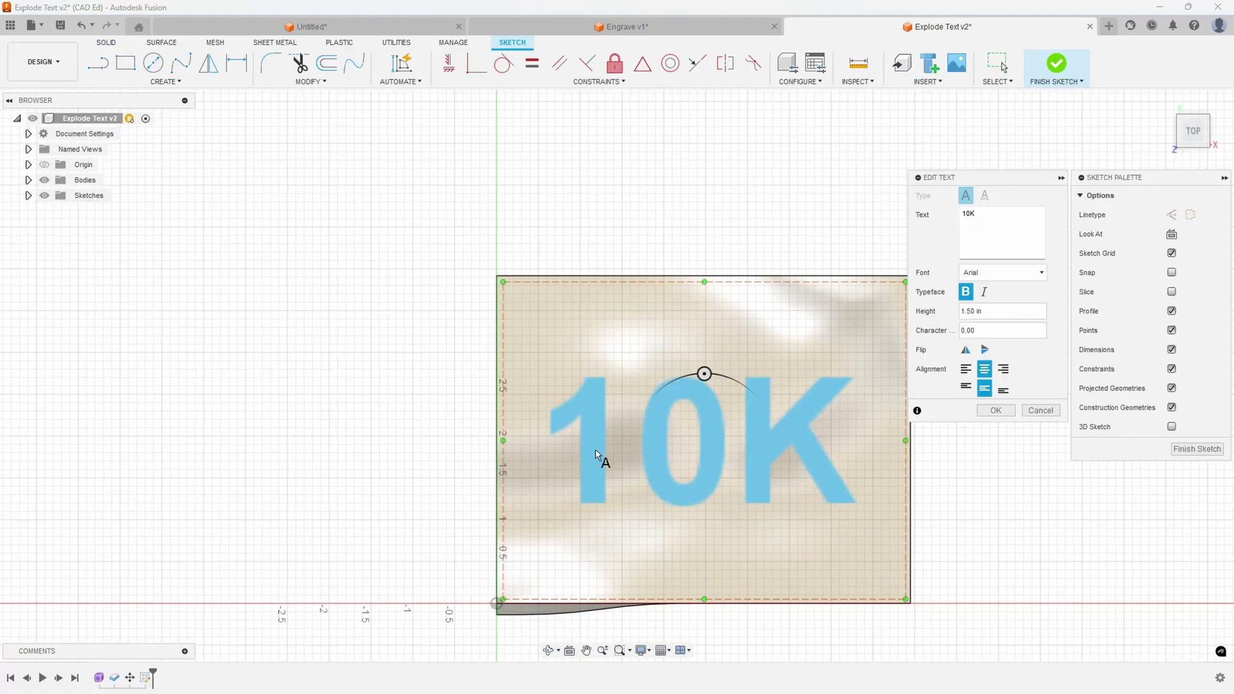
pyautogui.click(973, 273)
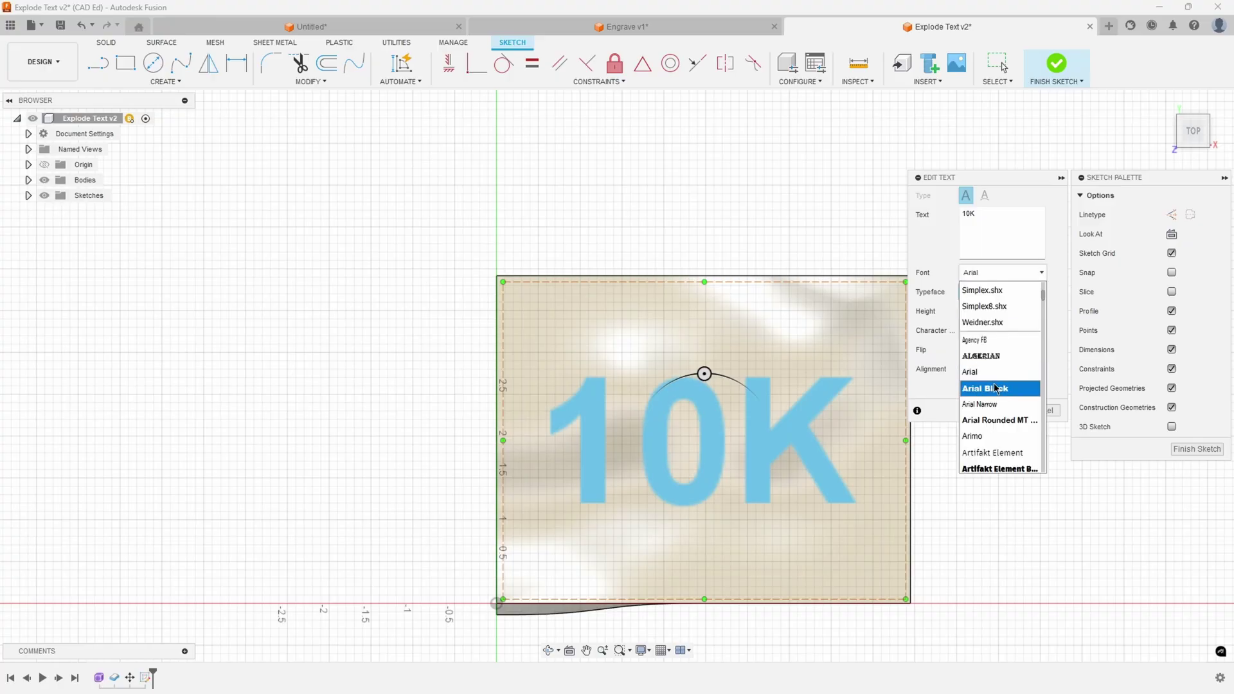
pyautogui.scroll(-1, 1008, 392)
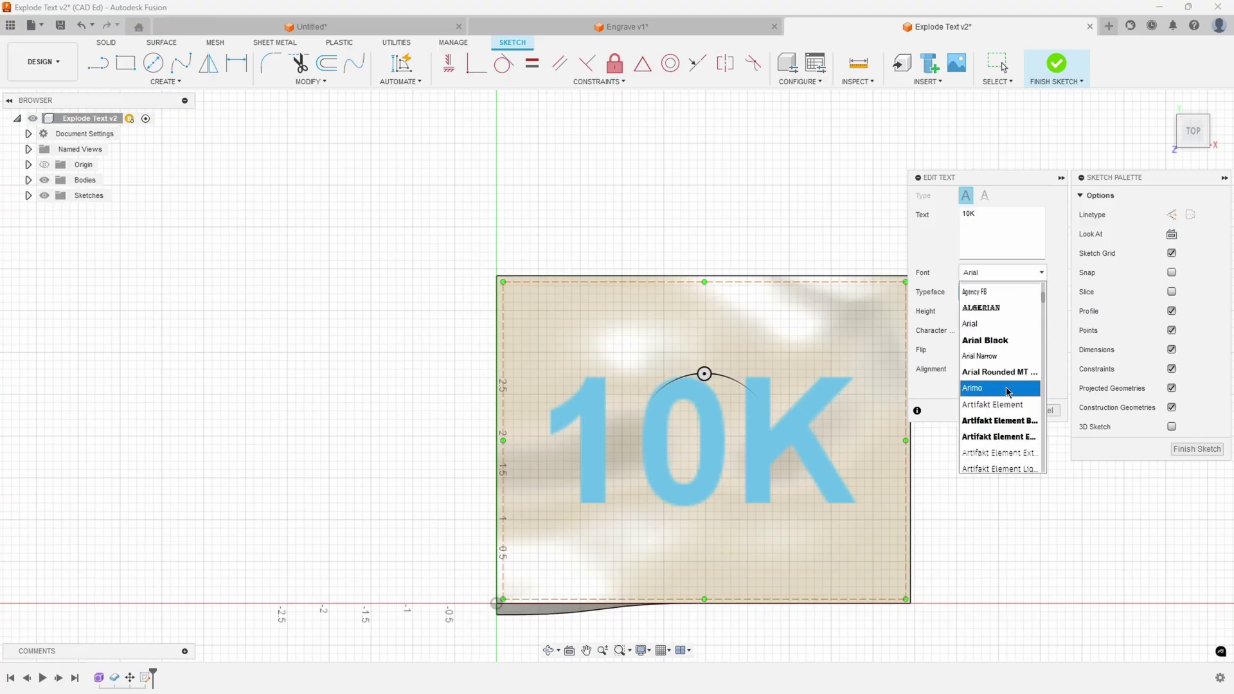
pyautogui.scroll(-7, 1006, 397)
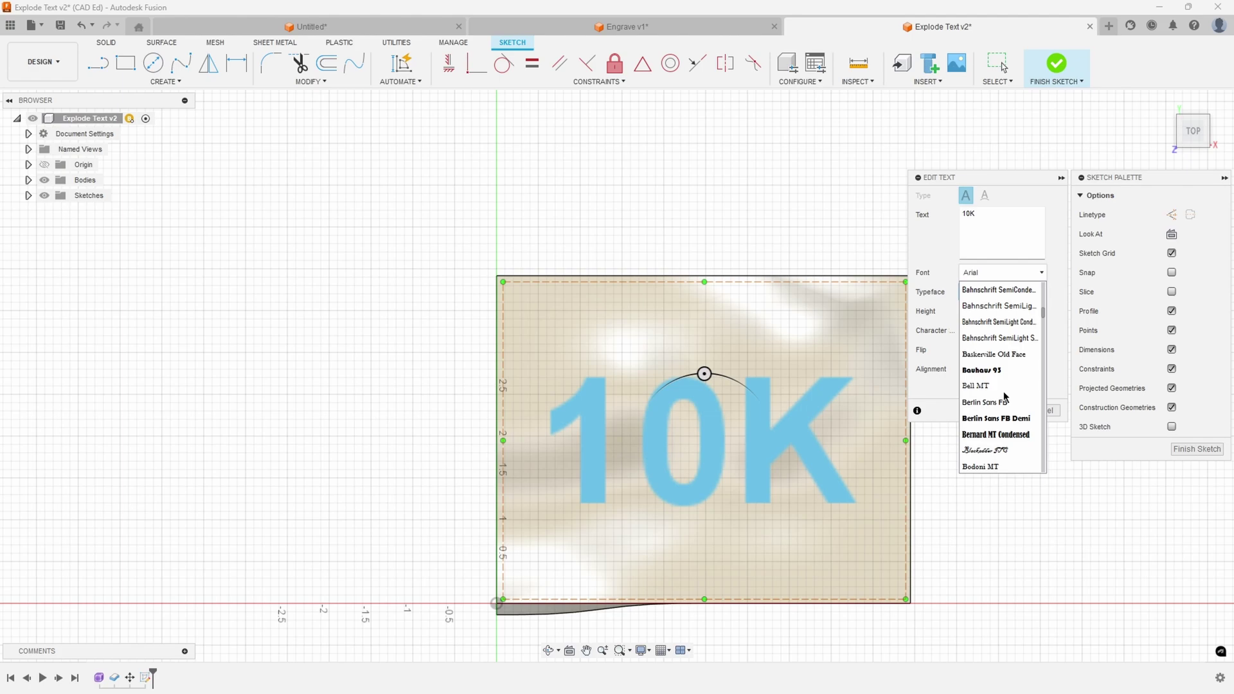
pyautogui.scroll(-2, 1006, 392)
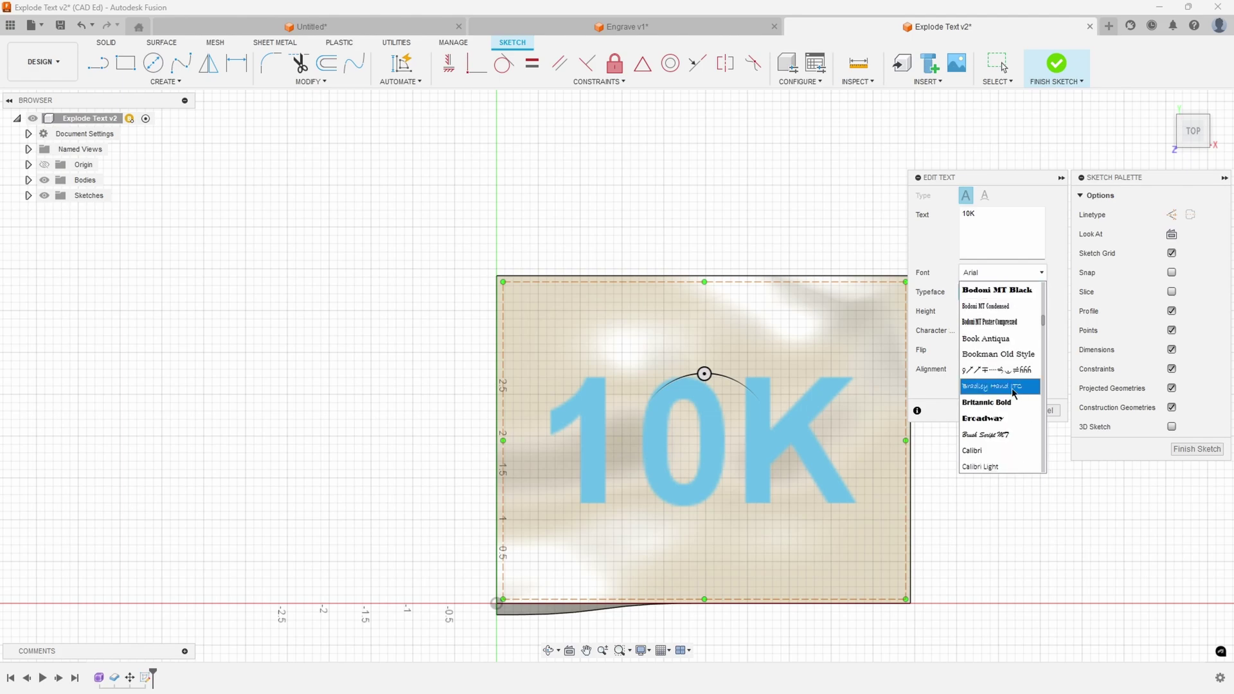
pyautogui.click(985, 436)
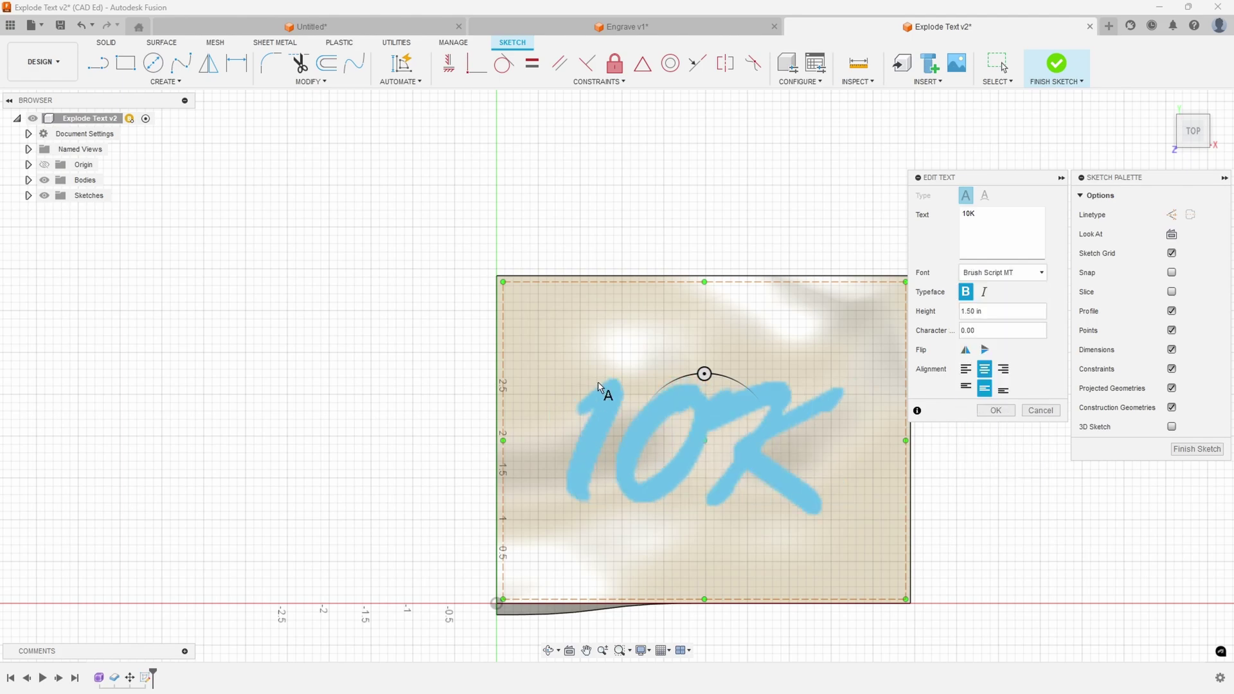
pyautogui.click(994, 410)
pyautogui.click(1056, 67)
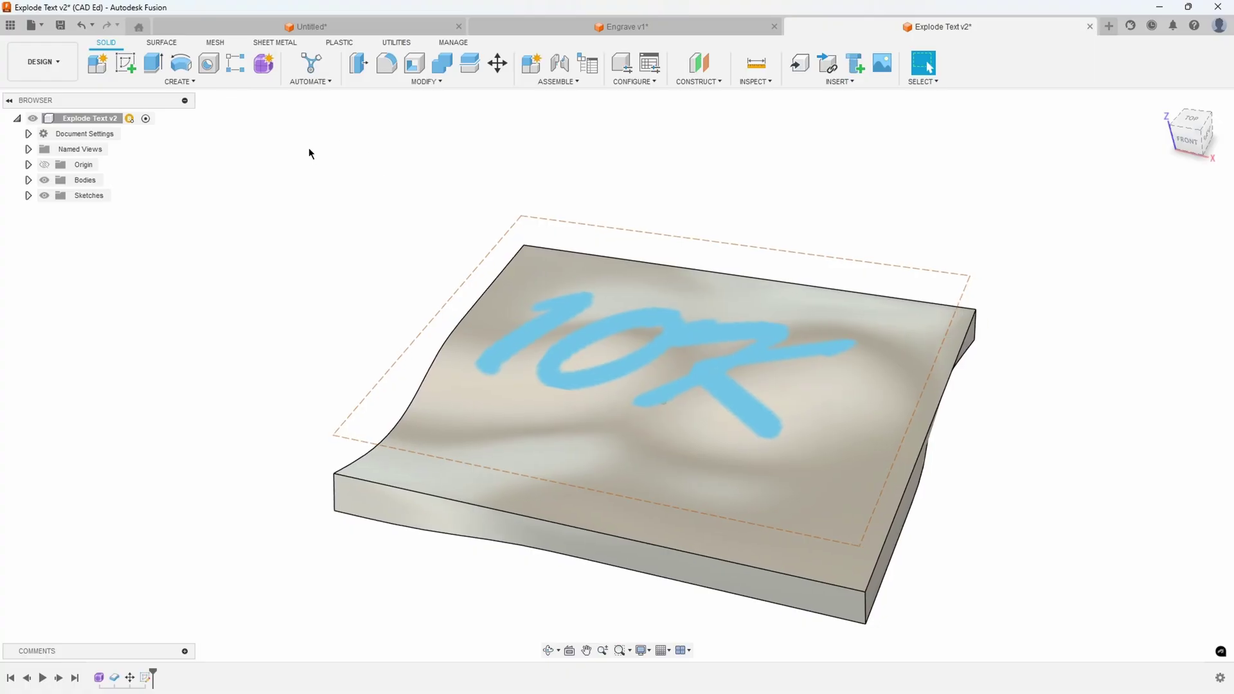
# - Try to emboss the Brush Script MT 10K text onto the plate's wavy top face with a 0.079 in depth
pyautogui.click(172, 80)
pyautogui.click(122, 224)
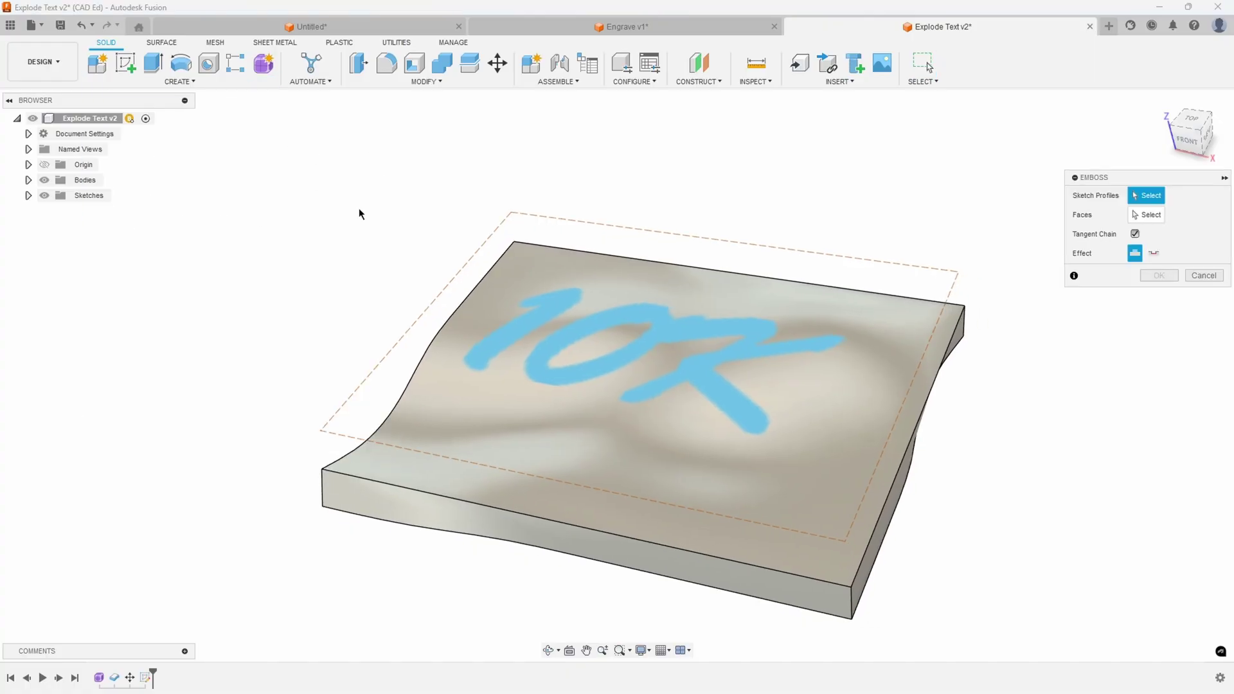
pyautogui.click(860, 258)
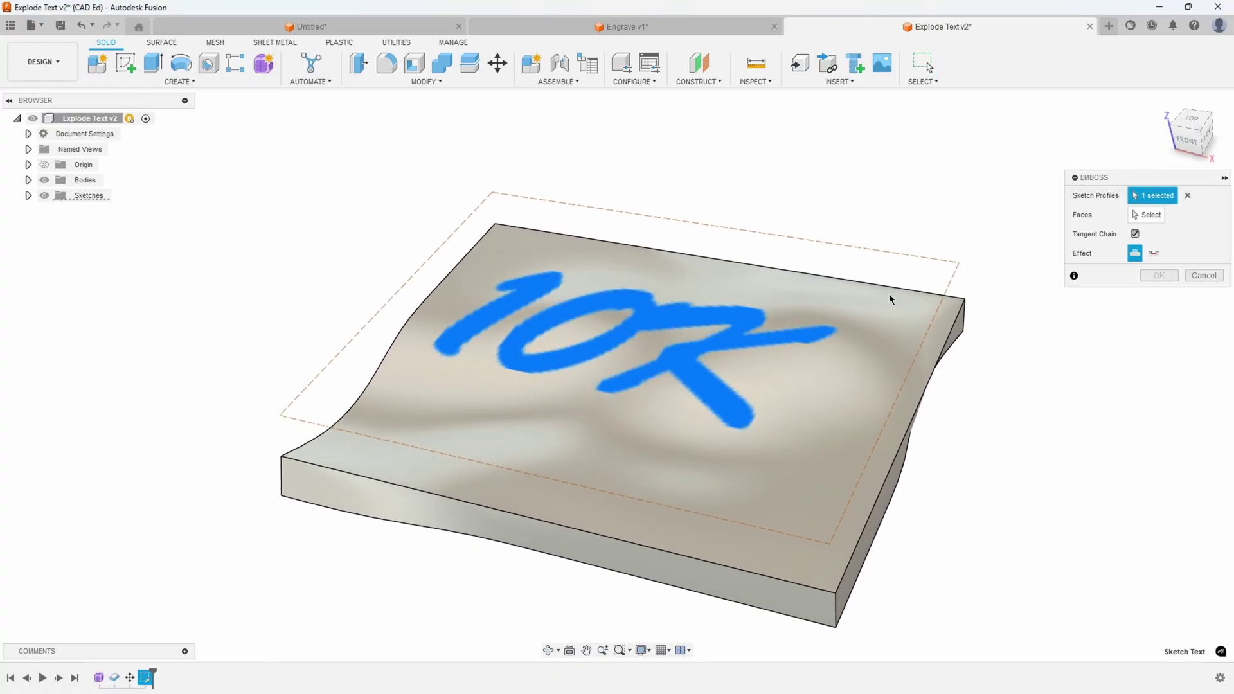
pyautogui.click(895, 339)
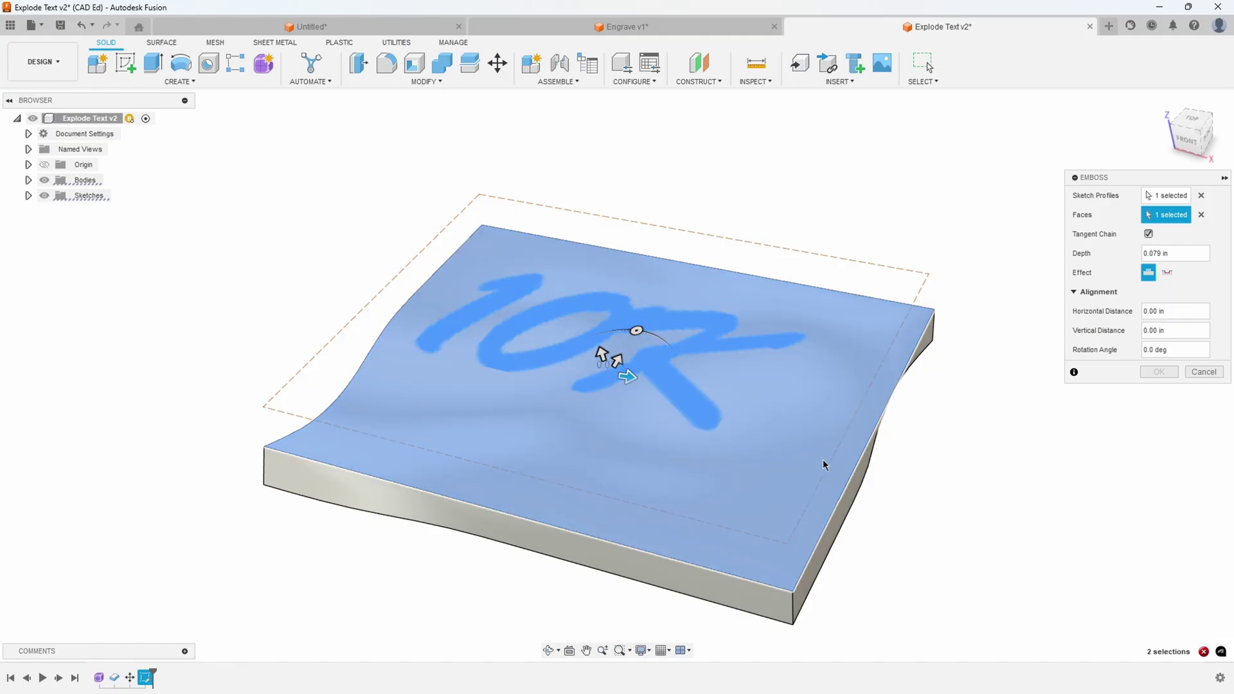
pyautogui.click(1203, 372)
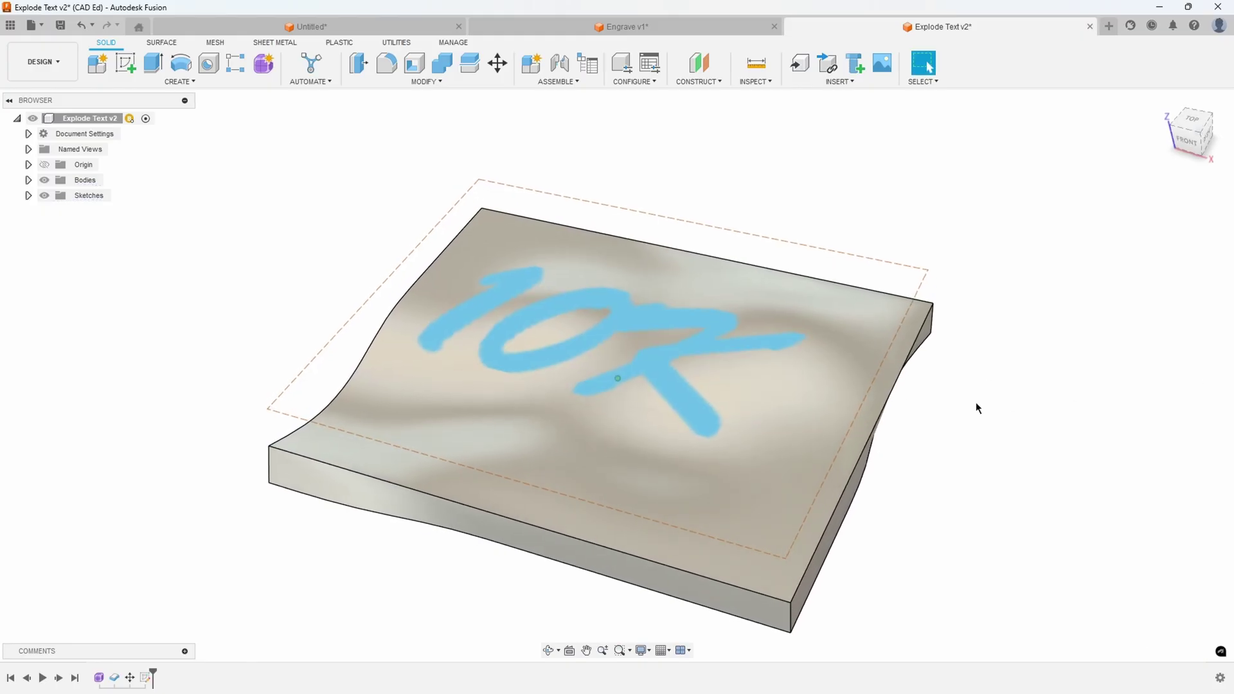
# - Reopen the plate's sketch and explode the 10K text into individual sketch curves
pyautogui.doubleClick(146, 678)
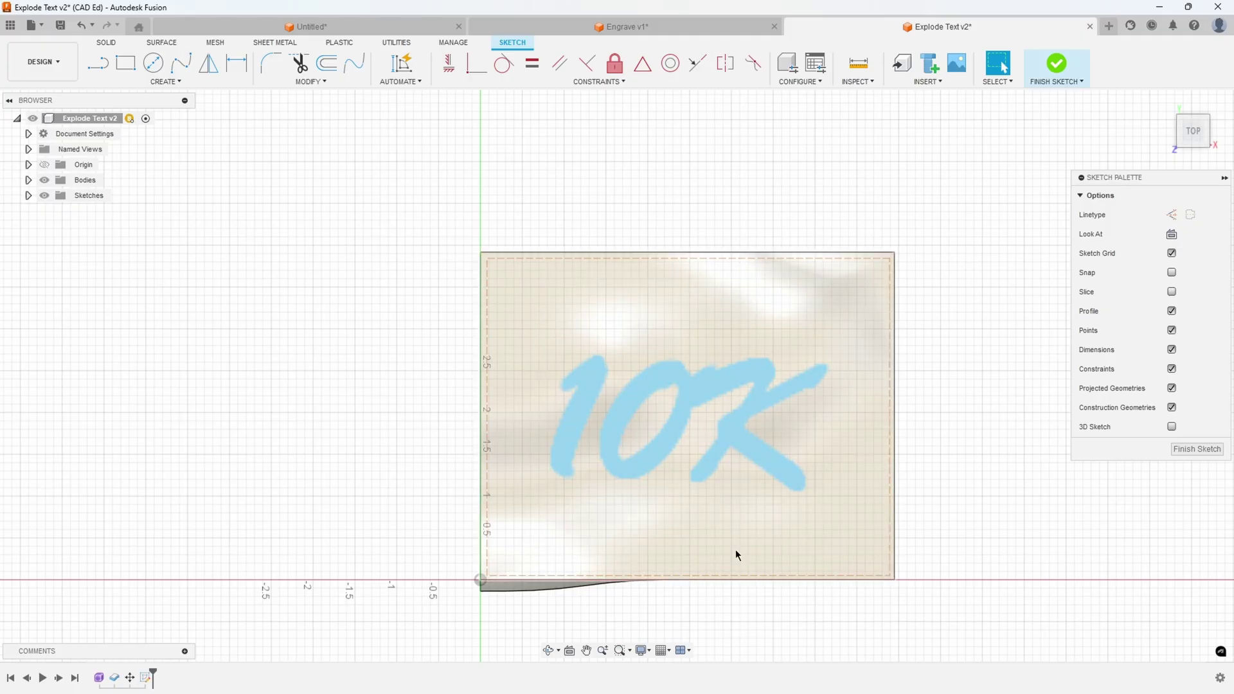
pyautogui.click(696, 390)
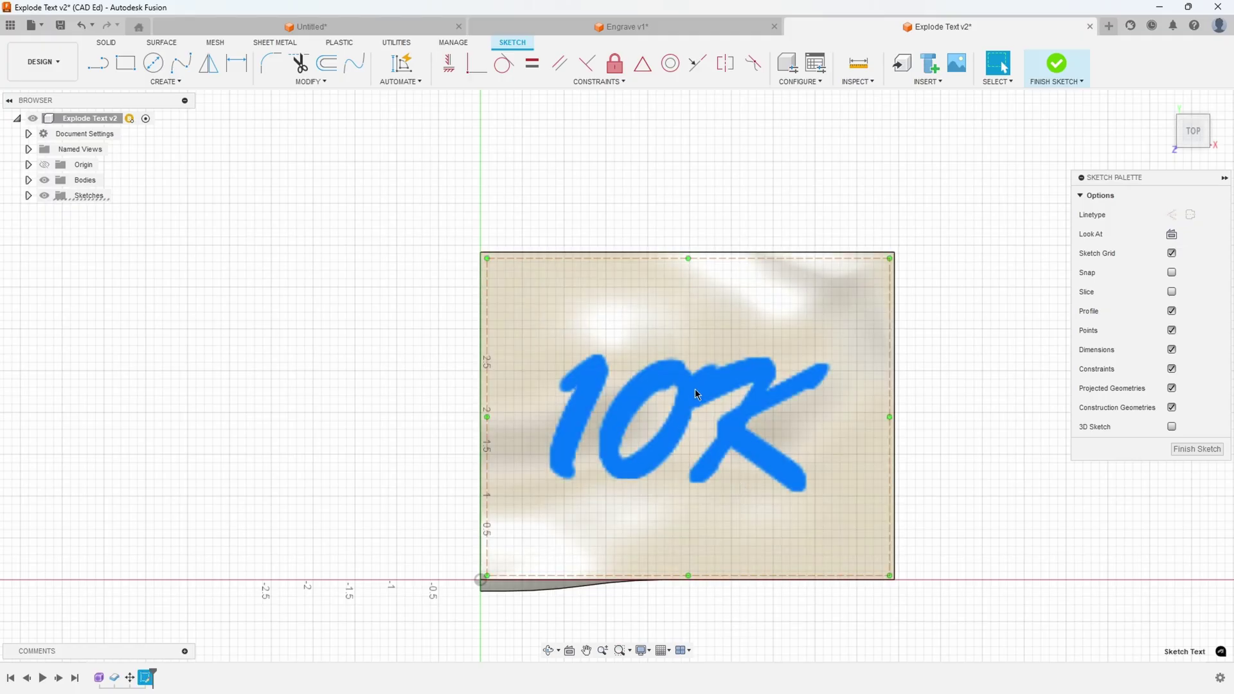
pyautogui.rightClick(688, 389)
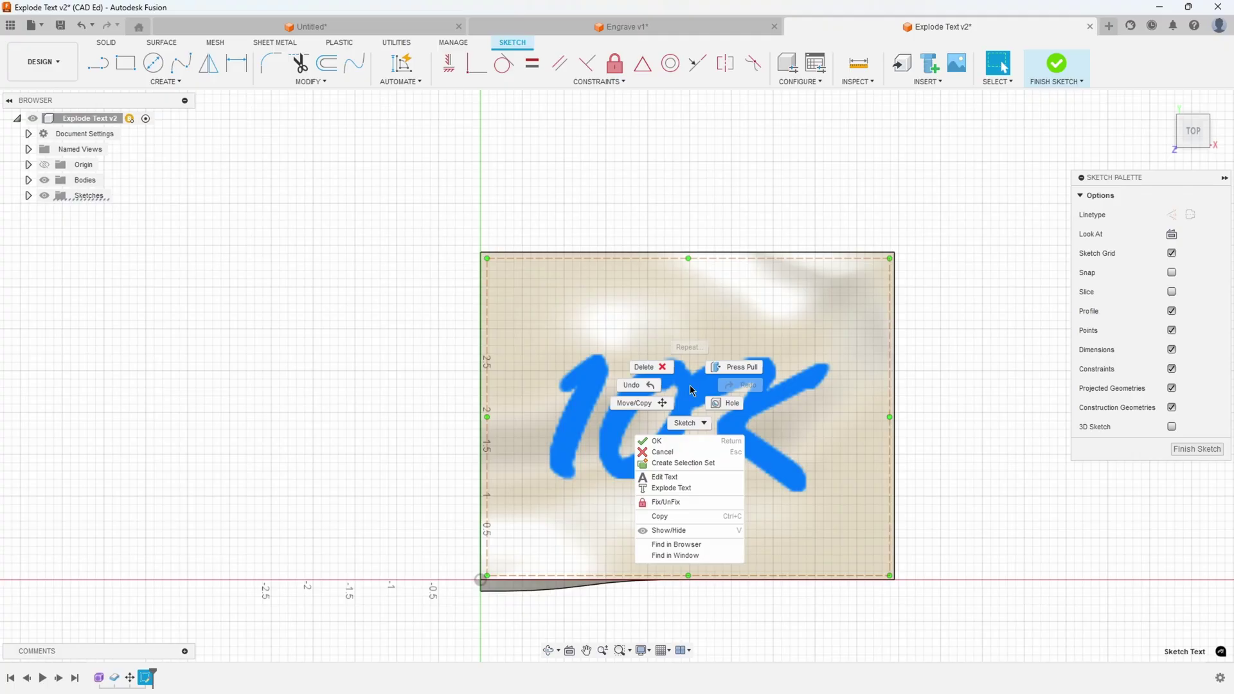
pyautogui.click(697, 483)
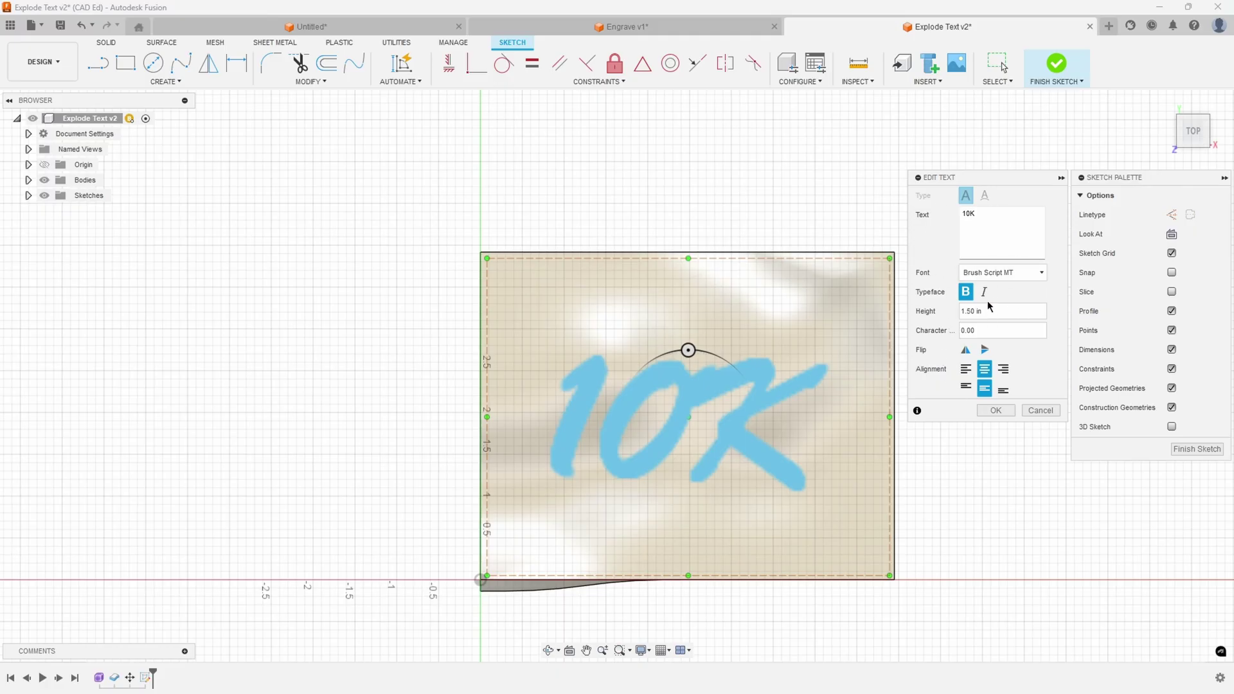
pyautogui.click(1039, 410)
pyautogui.click(706, 399)
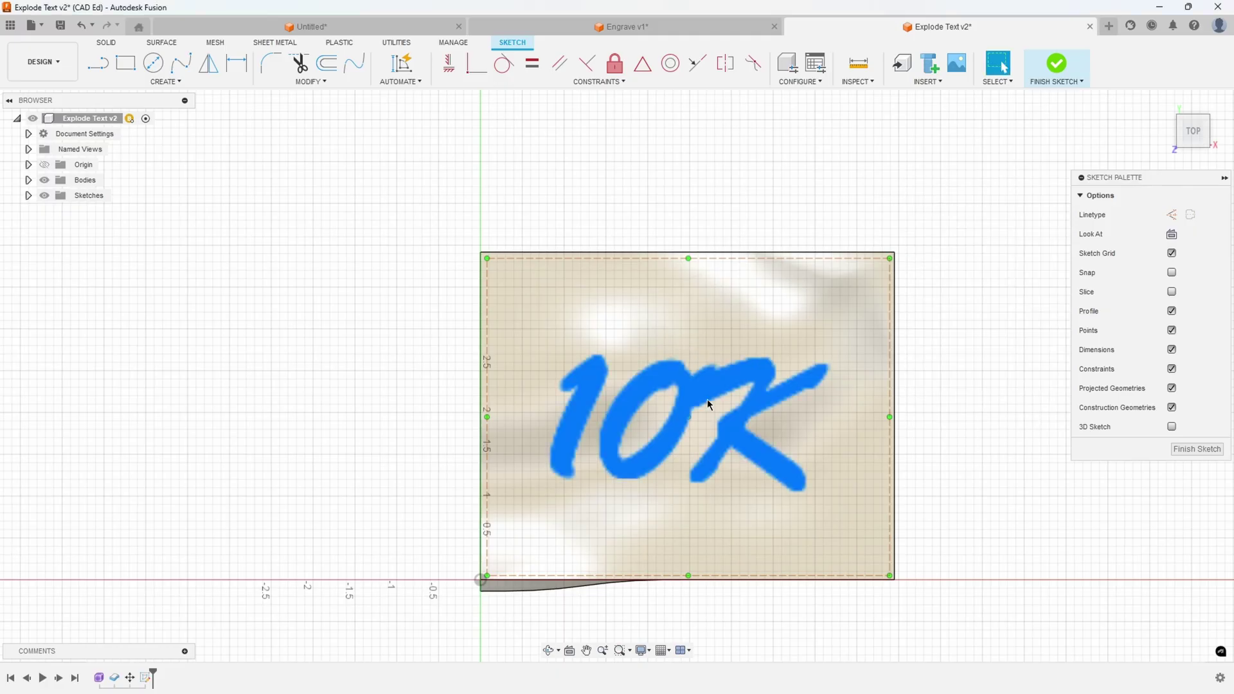
pyautogui.rightClick(707, 399)
pyautogui.click(706, 492)
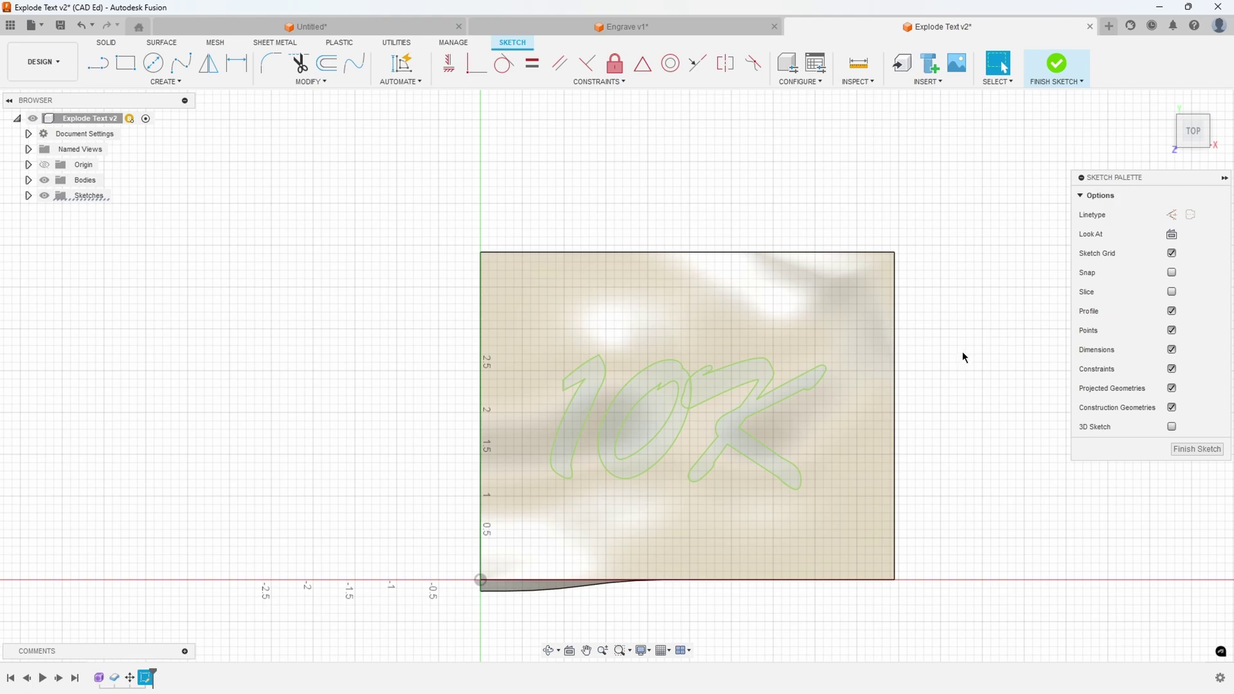
pyautogui.middleClick(951, 364)
pyautogui.middleClick(951, 365)
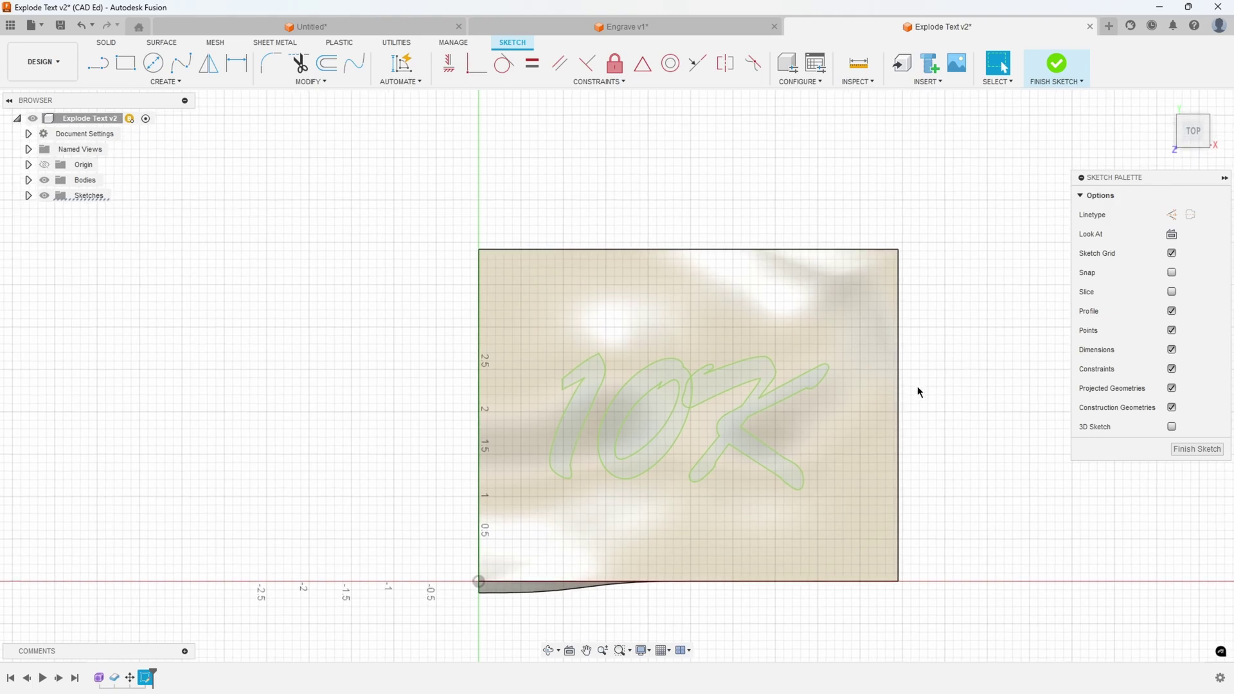
# - Examine the exploded 10K text's individual curves and endpoints by selecting curve segments and the upper point of the 1
pyautogui.keyDown('shift'); pyautogui.moveTo(768, 426); pyautogui.dragTo(686, 254, button='middle'); pyautogui.keyUp('shift')
pyautogui.scroll(2, 559, 313)
pyautogui.click(539, 298)
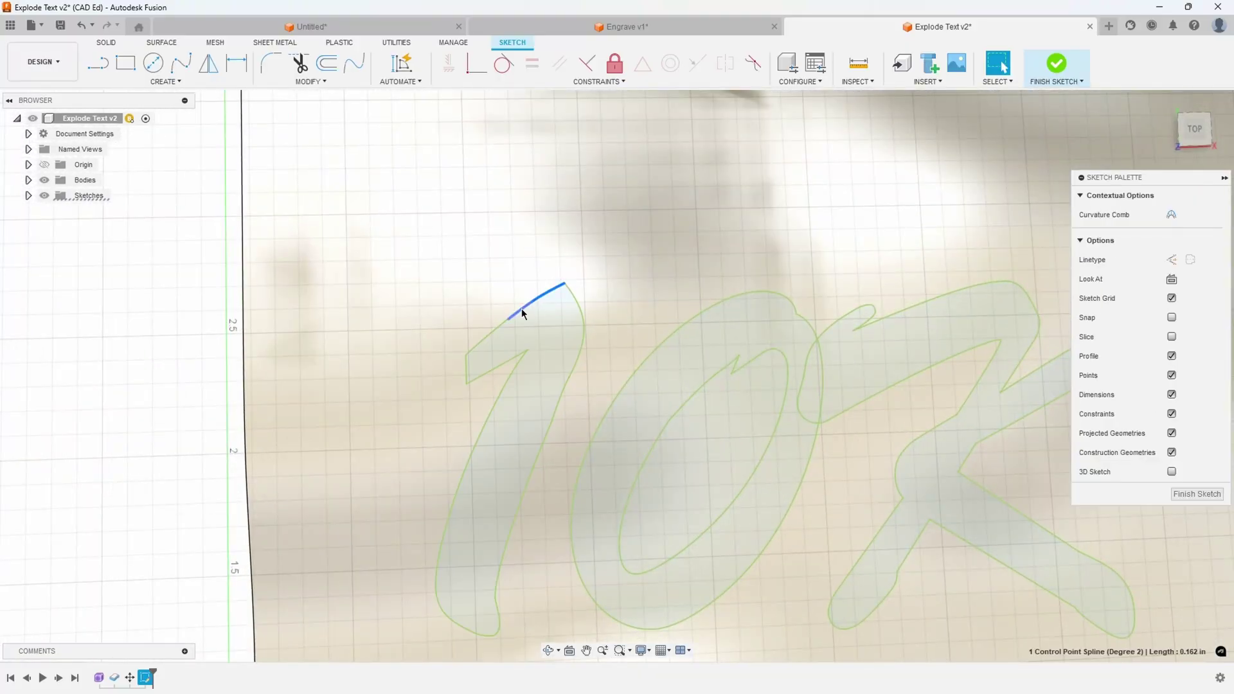
pyautogui.click(478, 344)
pyautogui.keyDown('shift'); pyautogui.moveTo(518, 330); pyautogui.dragTo(535, 290, button='middle'); pyautogui.keyUp('shift')
pyautogui.scroll(1, 546, 329)
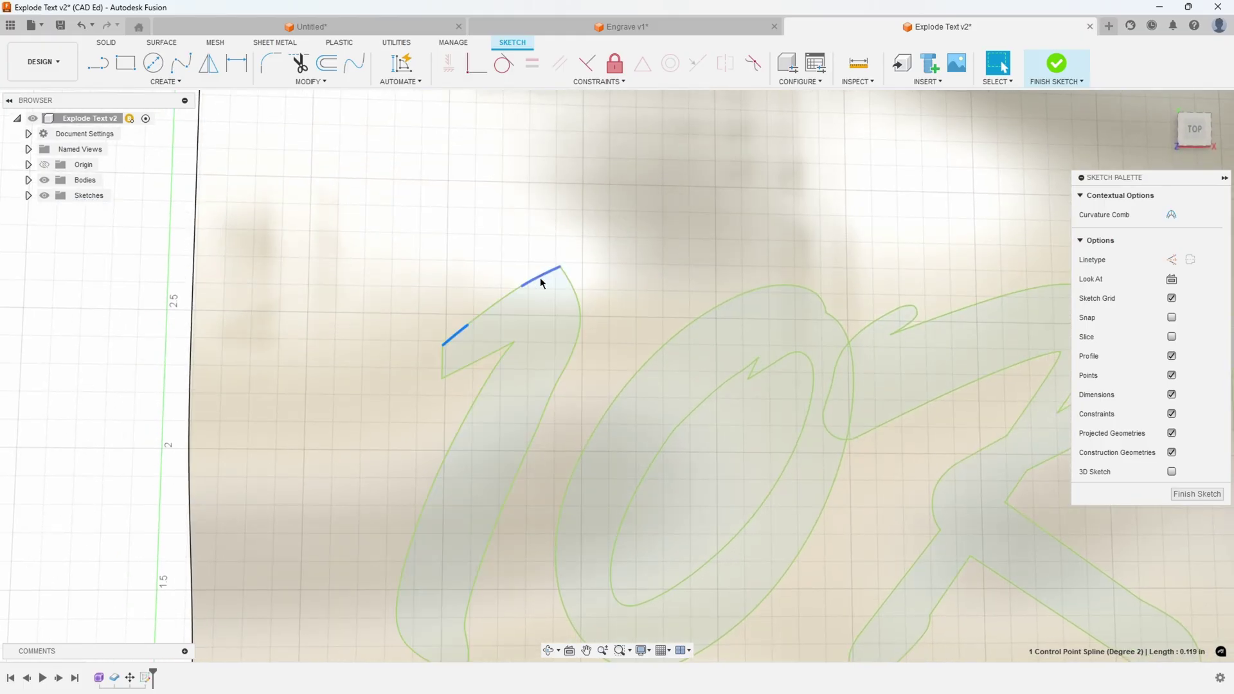
pyautogui.click(559, 266)
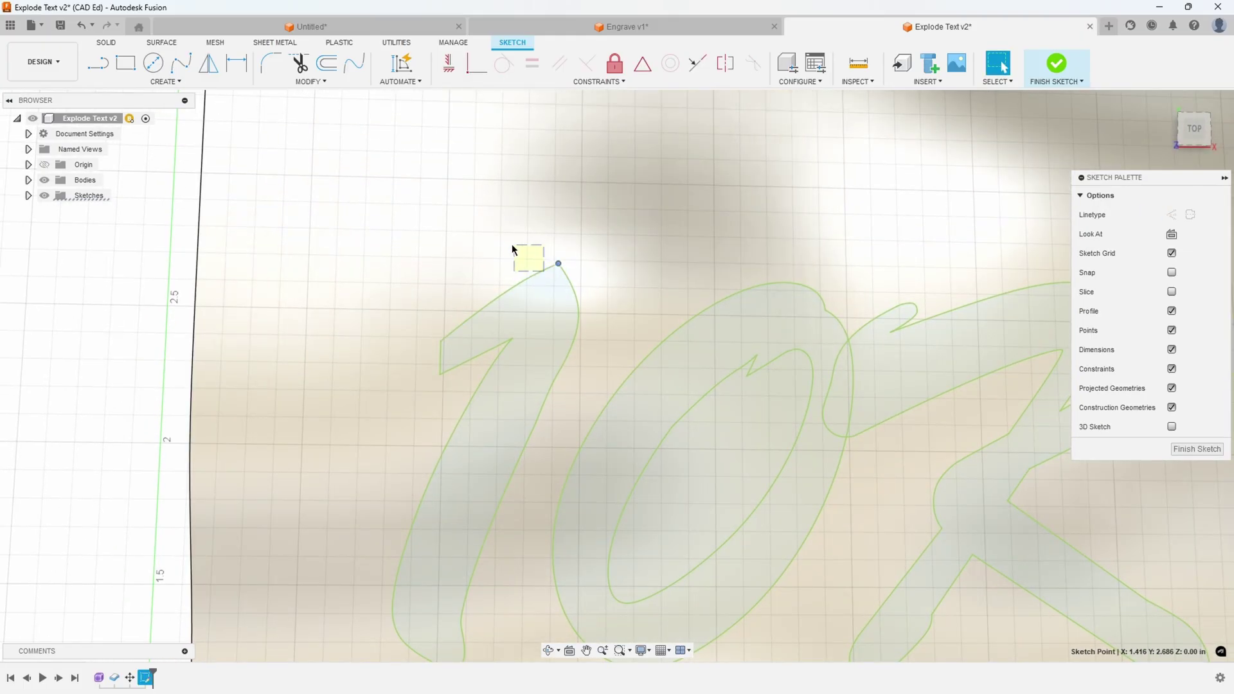
pyautogui.moveTo(511, 245); pyautogui.dragTo(511, 245)
pyautogui.click(521, 283)
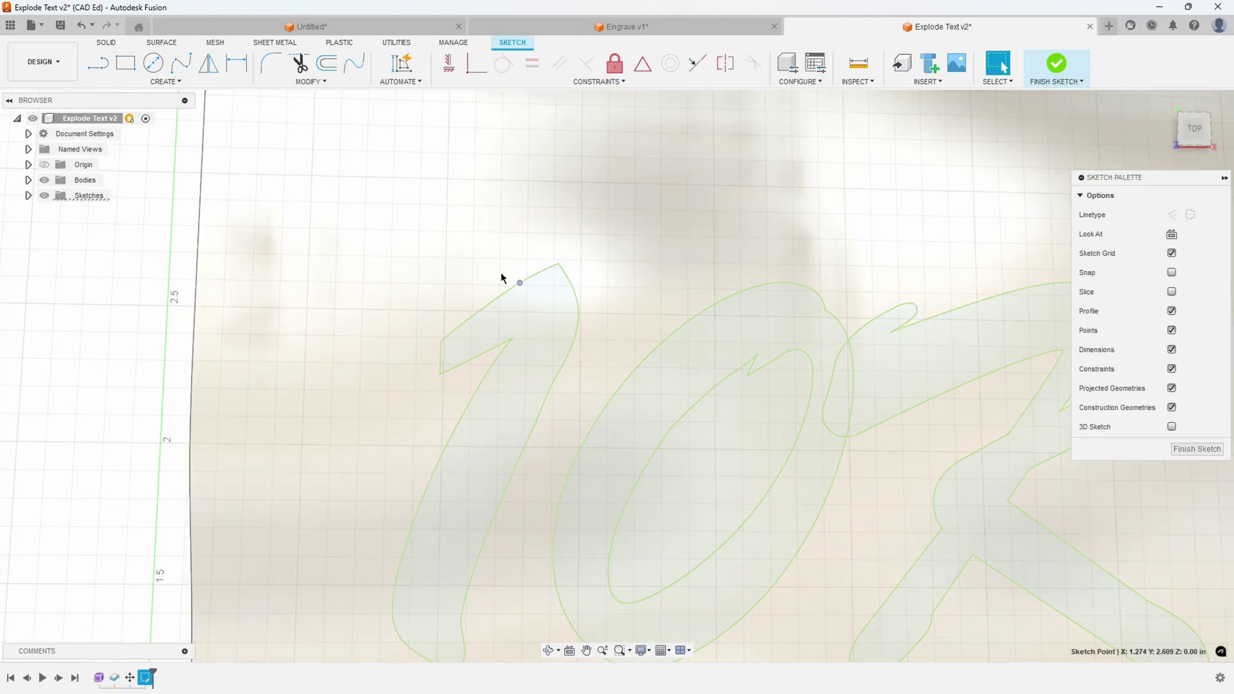
pyautogui.moveTo(500, 272)
pyautogui.keyDown('shift'); pyautogui.mouseDown(button='middle')
pyautogui.moveTo(480, 292)
pyautogui.moveTo(456, 278)
pyautogui.mouseUp(button='middle'); pyautogui.keyUp('shift')
pyautogui.scroll(-2, 458, 257)
pyautogui.click(457, 166)
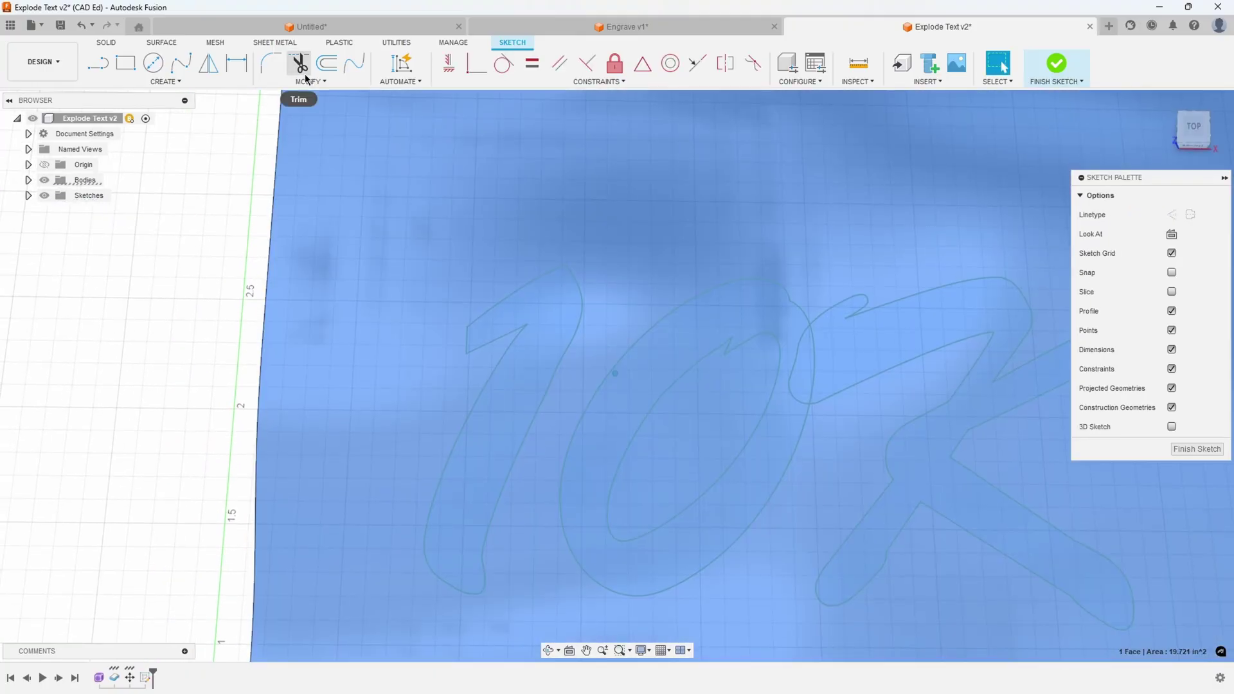
# - Try to move the outer corner point of the 1's flag by -0.259 in along X, and cancel the move
pyautogui.click(266, 96)
pyautogui.click(333, 82)
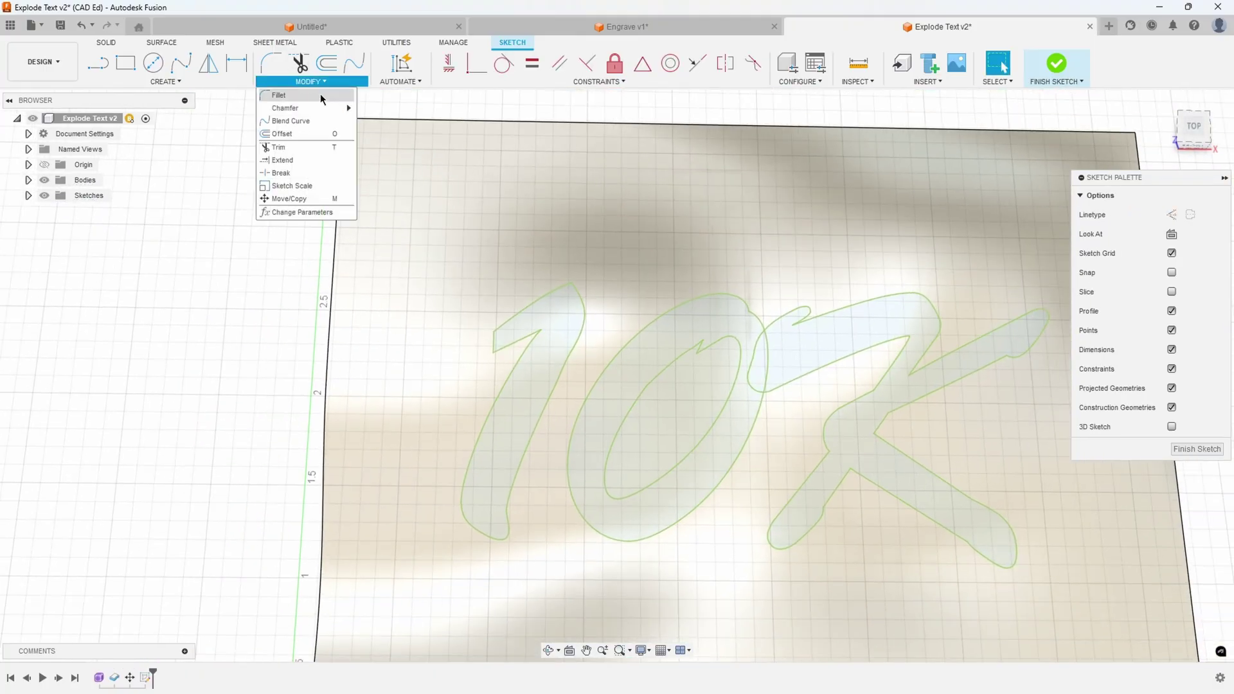
pyautogui.click(288, 195)
pyautogui.scroll(1, 469, 295)
pyautogui.click(473, 347)
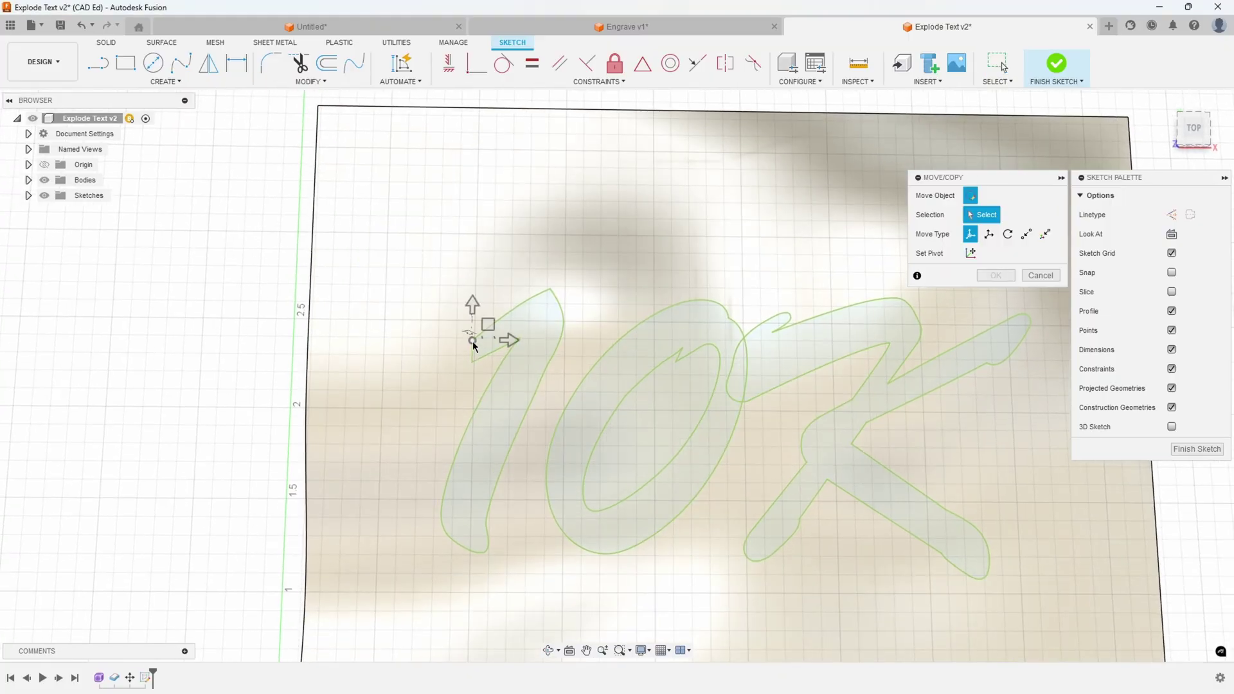
pyautogui.keyDown('shift'); pyautogui.moveTo(463, 322); pyautogui.dragTo(455, 328, button='middle'); pyautogui.keyUp('shift')
pyautogui.moveTo(504, 336); pyautogui.dragTo(455, 335)
pyautogui.scroll(2, 479, 365)
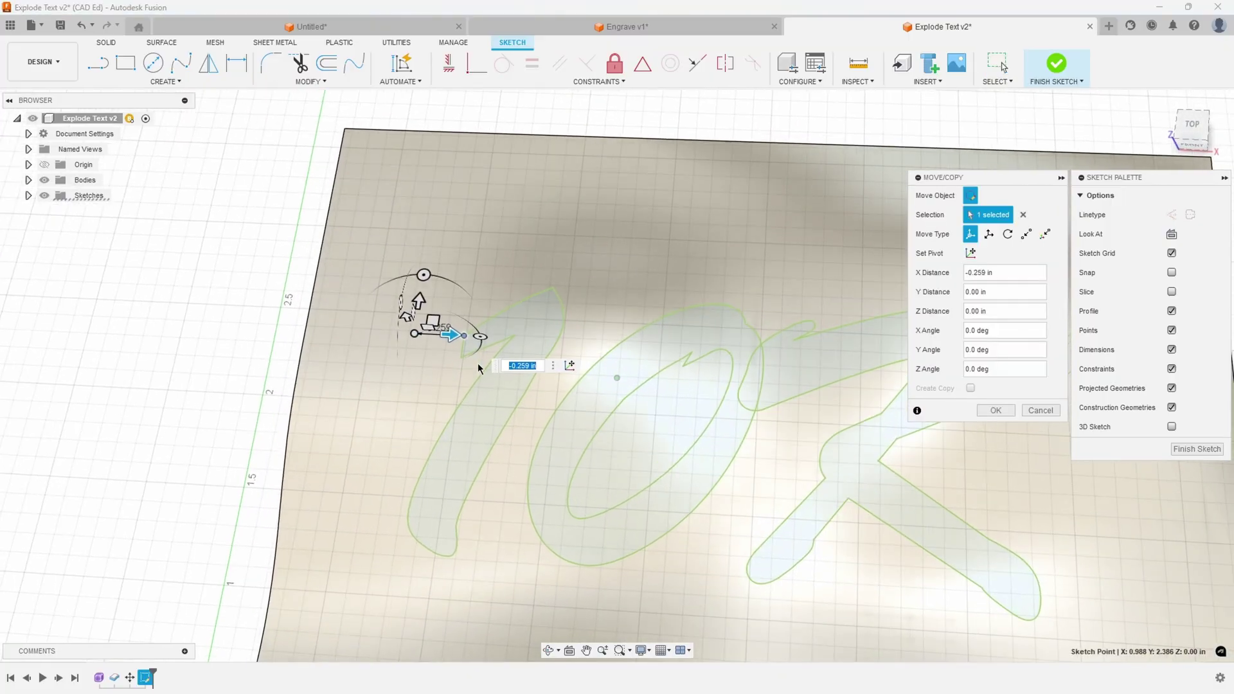
pyautogui.keyDown('shift'); pyautogui.moveTo(481, 297); pyautogui.dragTo(568, 323, button='middle'); pyautogui.keyUp('shift')
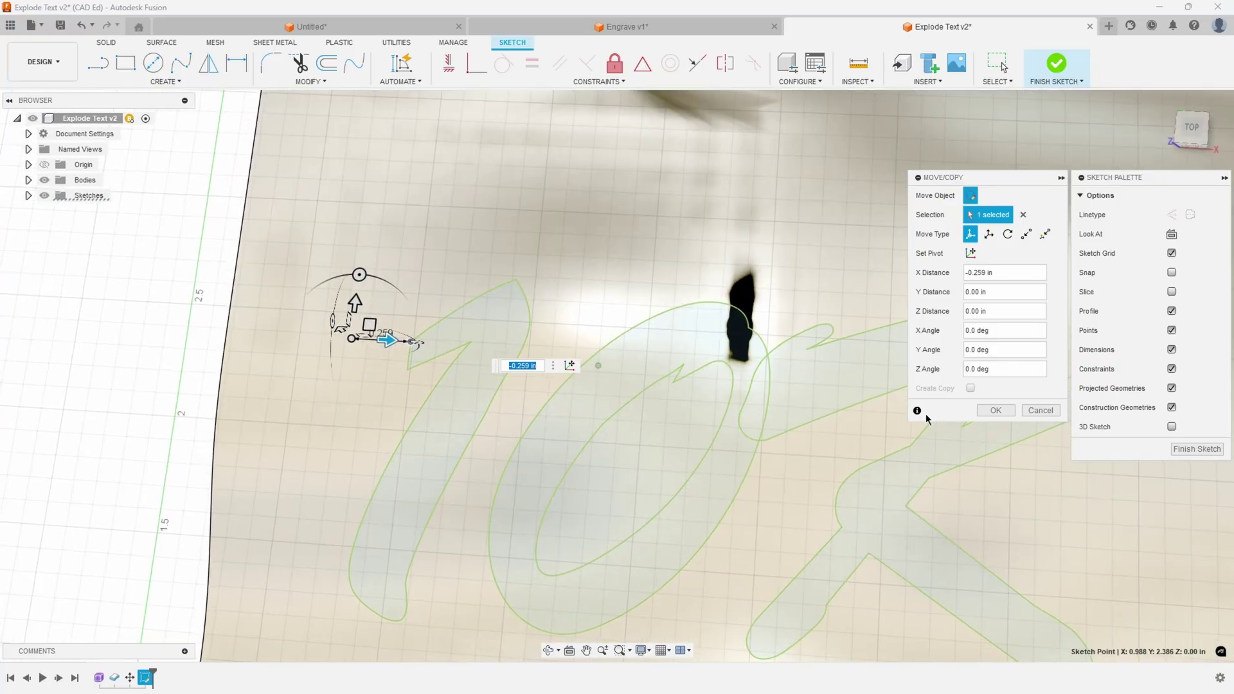
pyautogui.click(1039, 413)
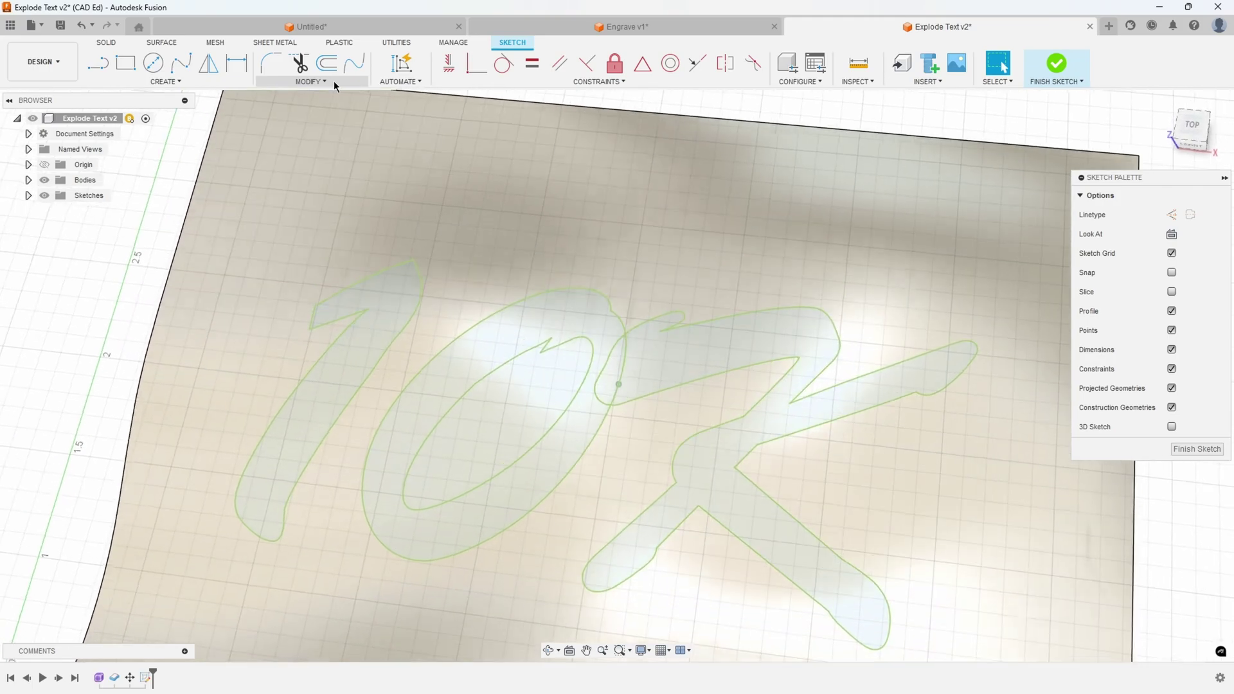
pyautogui.click(333, 81)
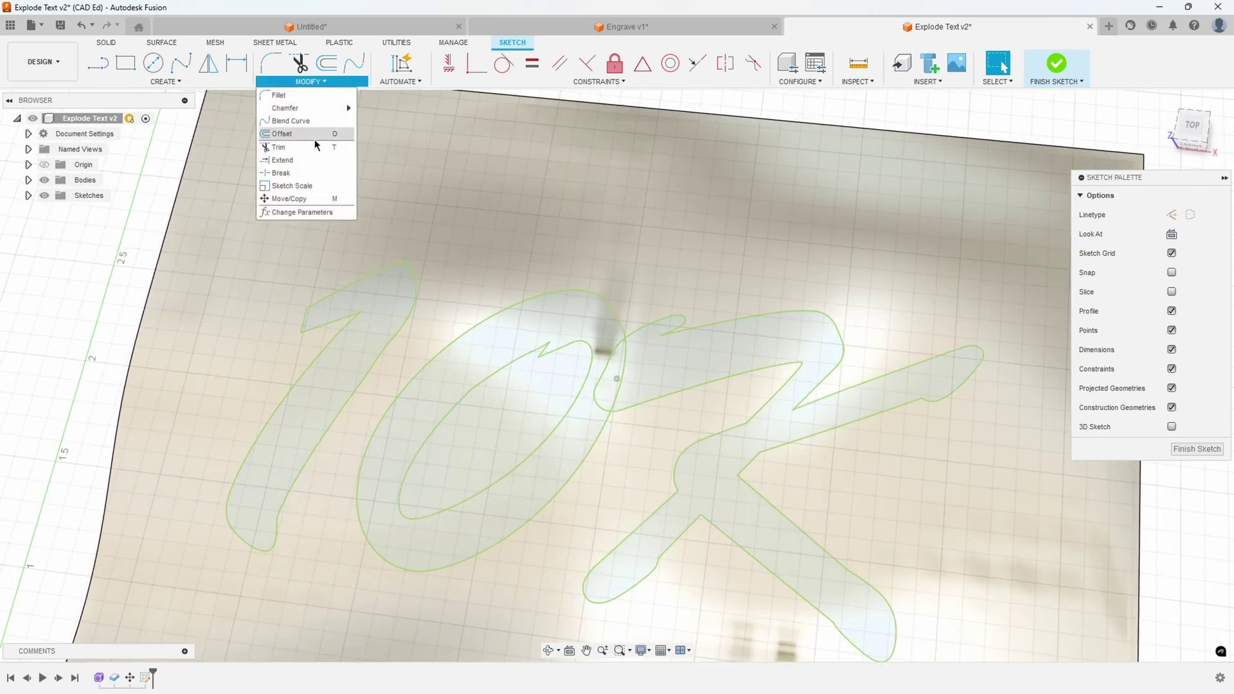
pyautogui.click(134, 252)
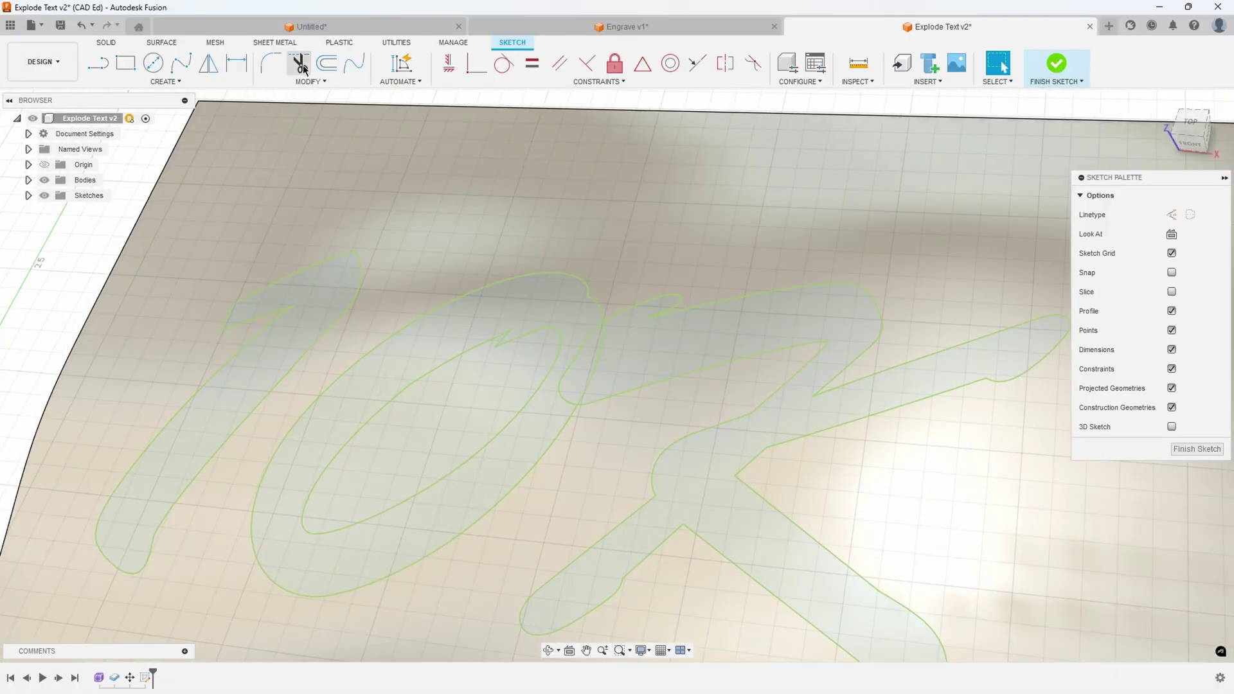
# - Trim the overlapping curve segments where the 0 and K meet so they form one profile, and finish the sketch
pyautogui.click(300, 64)
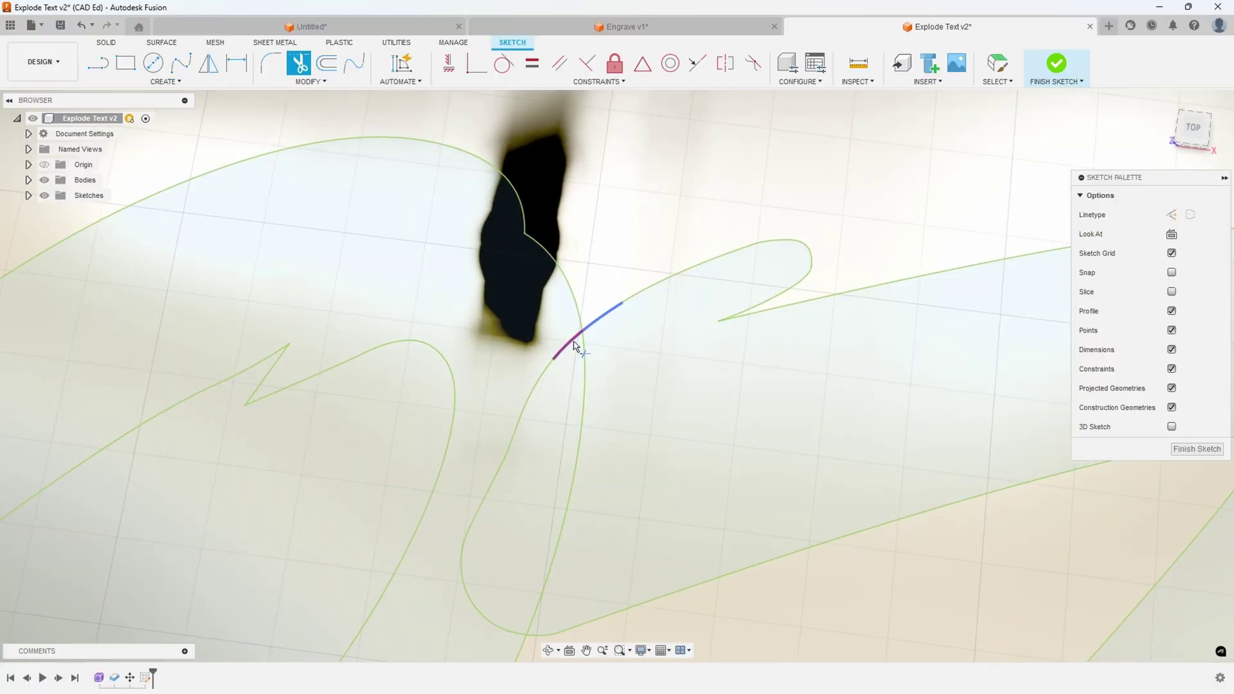
pyautogui.click(575, 346)
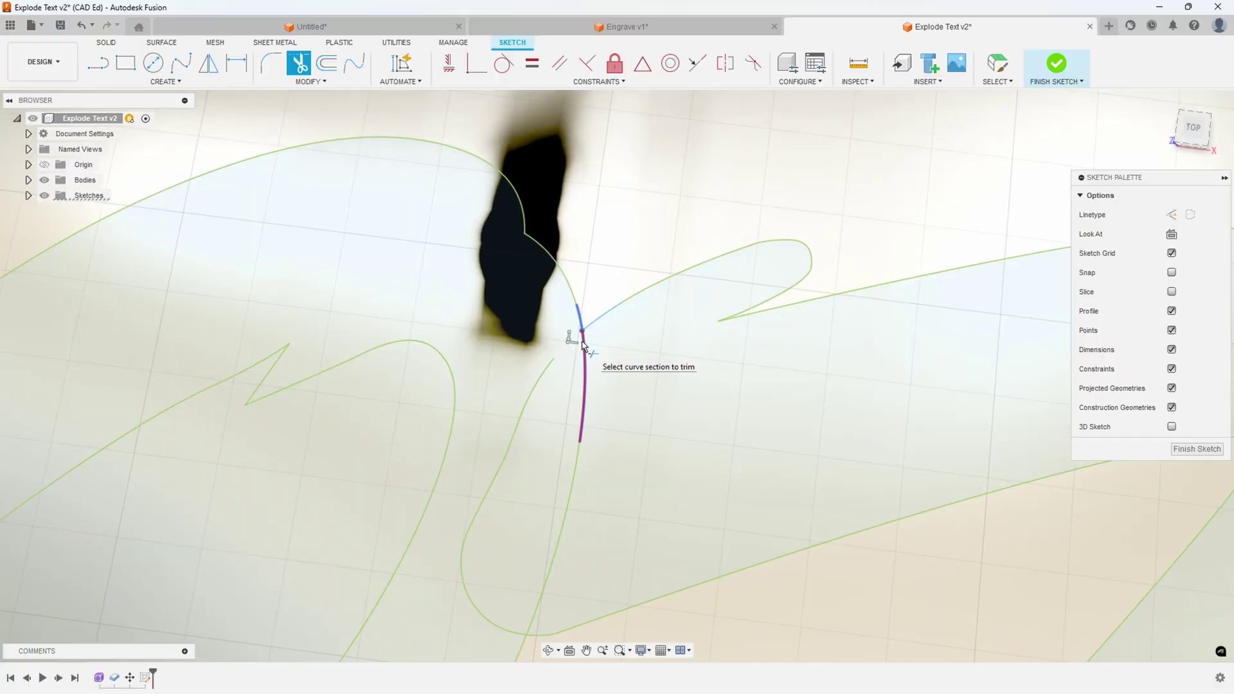
pyautogui.click(578, 345)
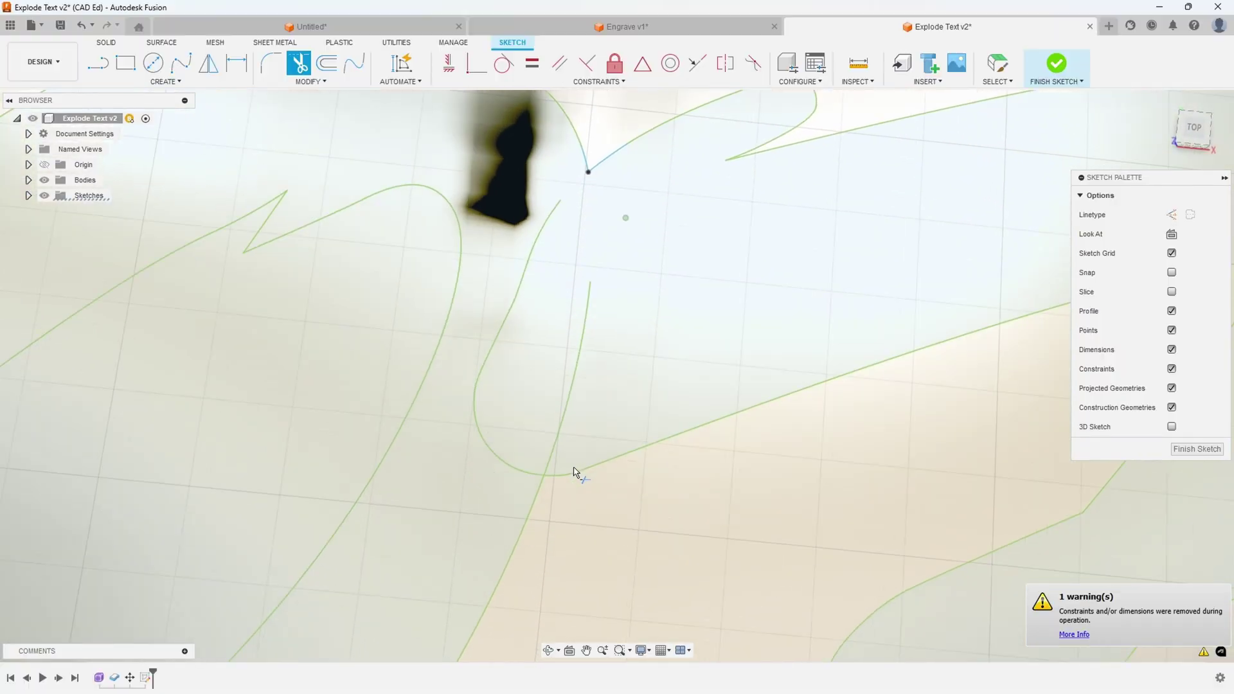
pyautogui.click(554, 438)
pyautogui.click(543, 450)
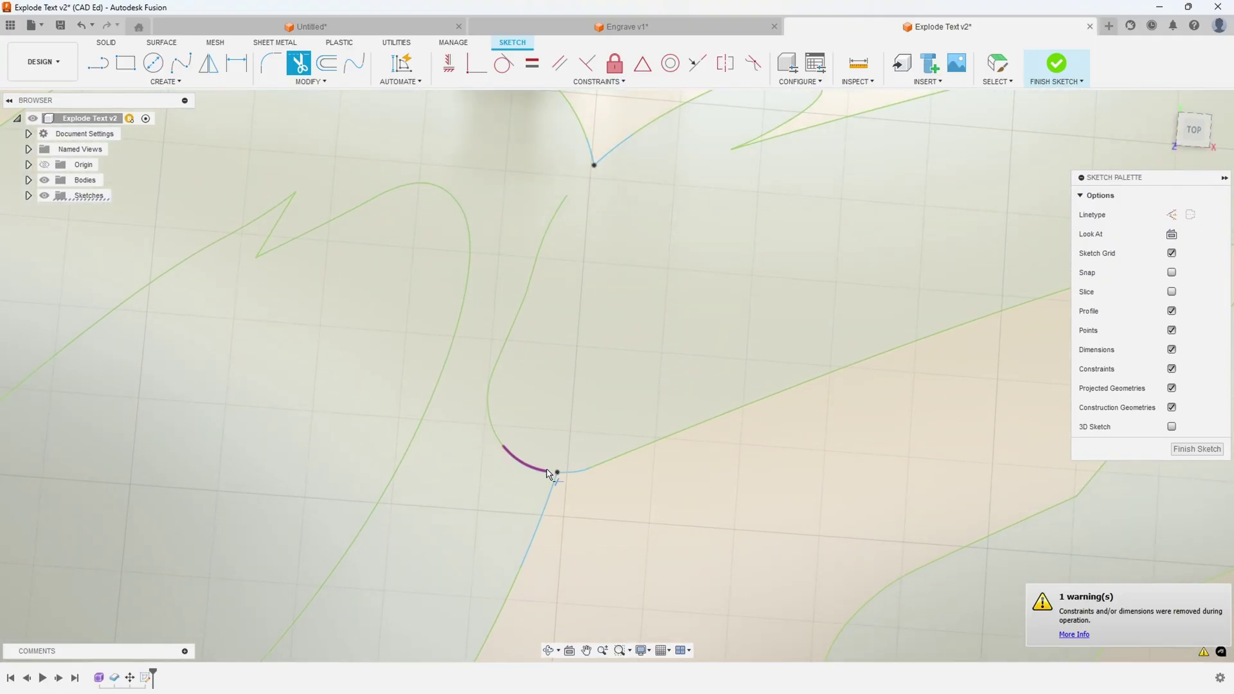
pyautogui.click(549, 470)
pyautogui.click(539, 471)
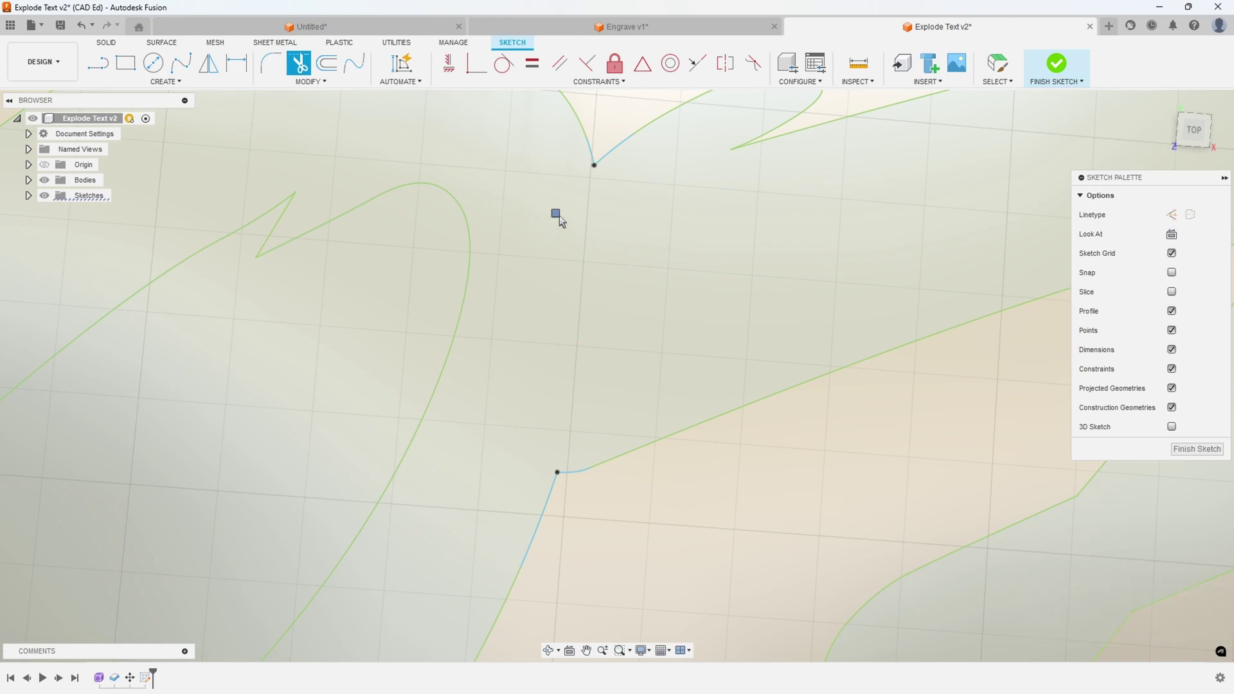
pyautogui.keyDown('shift'); pyautogui.moveTo(581, 514); pyautogui.dragTo(558, 394, button='middle'); pyautogui.keyUp('shift')
pyautogui.scroll(-1, 557, 395)
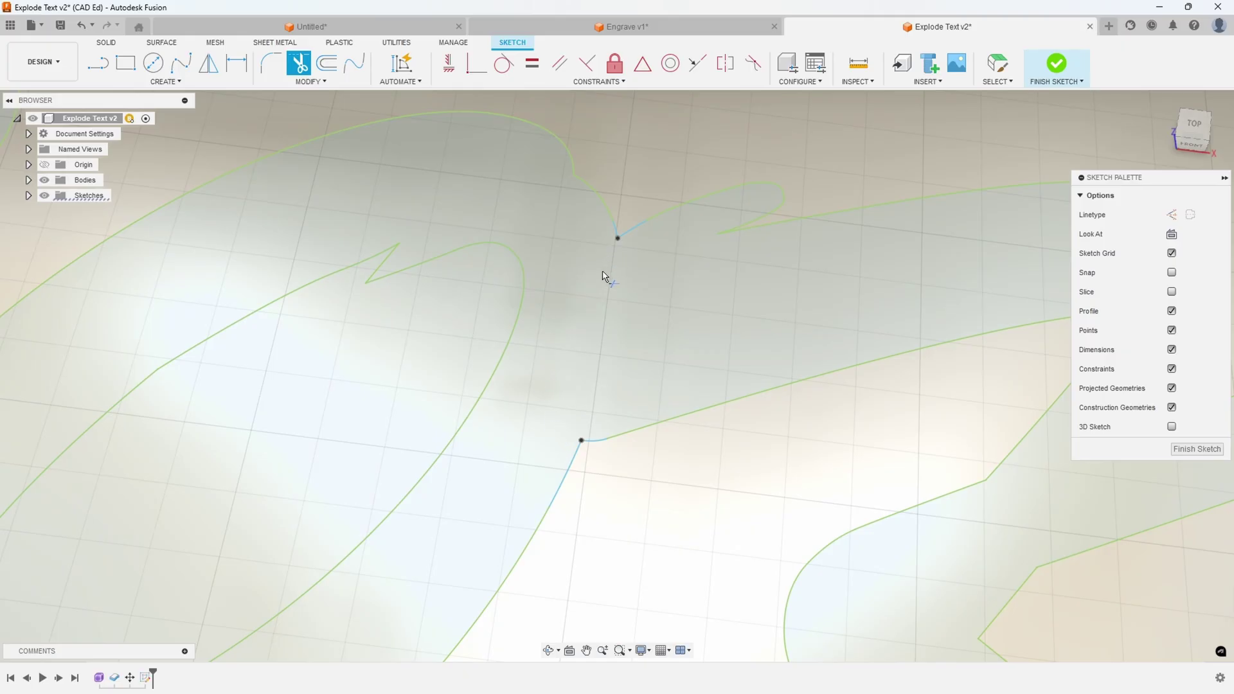
pyautogui.moveTo(604, 277)
pyautogui.keyDown('shift'); pyautogui.mouseDown(button='middle')
pyautogui.moveTo(628, 385)
pyautogui.moveTo(683, 322)
pyautogui.moveTo(681, 310)
pyautogui.moveTo(601, 413)
pyautogui.mouseUp(button='middle'); pyautogui.keyUp('shift')
pyautogui.moveTo(508, 453)
pyautogui.keyDown('shift'); pyautogui.mouseDown(button='middle')
pyautogui.moveTo(504, 435)
pyautogui.moveTo(508, 453)
pyautogui.mouseUp(button='middle'); pyautogui.keyUp('shift')
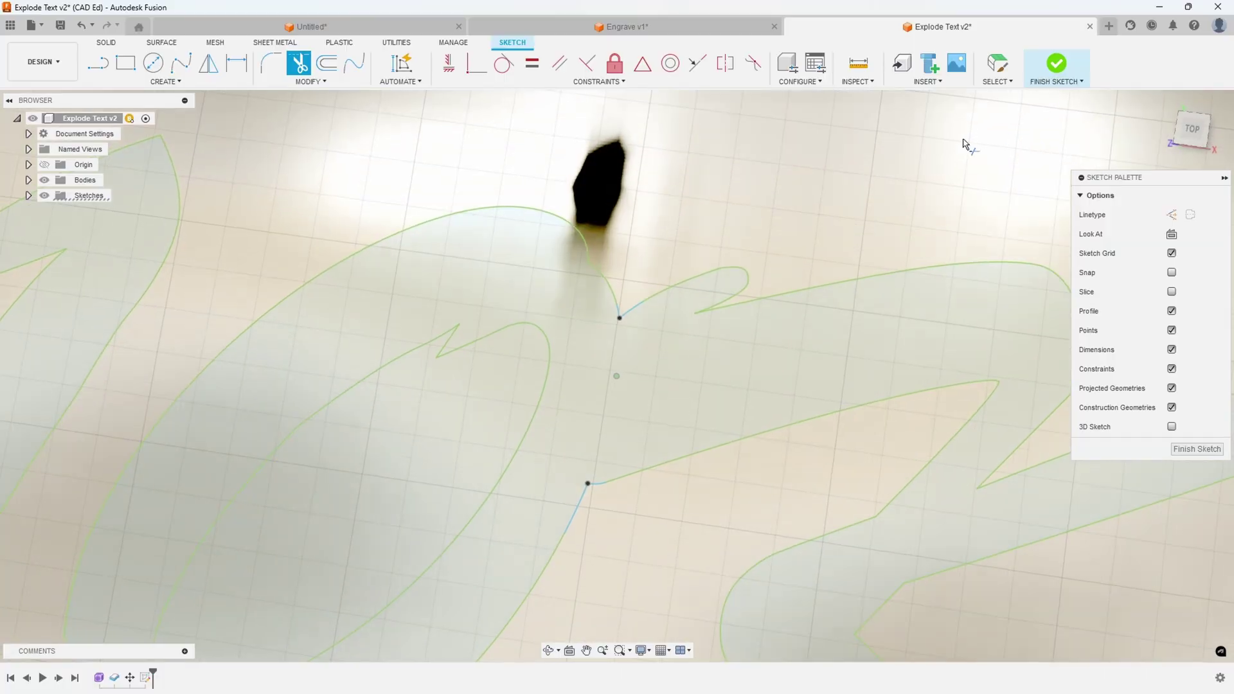
pyautogui.keyDown('shift'); pyautogui.moveTo(963, 144); pyautogui.dragTo(760, 319, button='middle'); pyautogui.keyUp('shift')
pyautogui.moveTo(568, 471)
pyautogui.keyDown('shift'); pyautogui.mouseDown(button='middle')
pyautogui.moveTo(700, 295)
pyautogui.moveTo(517, 262)
pyautogui.moveTo(733, 322)
pyautogui.moveTo(809, 303)
pyautogui.moveTo(859, 361)
pyautogui.moveTo(1002, 411)
pyautogui.mouseUp(button='middle'); pyautogui.keyUp('shift')
pyautogui.click(1188, 448)
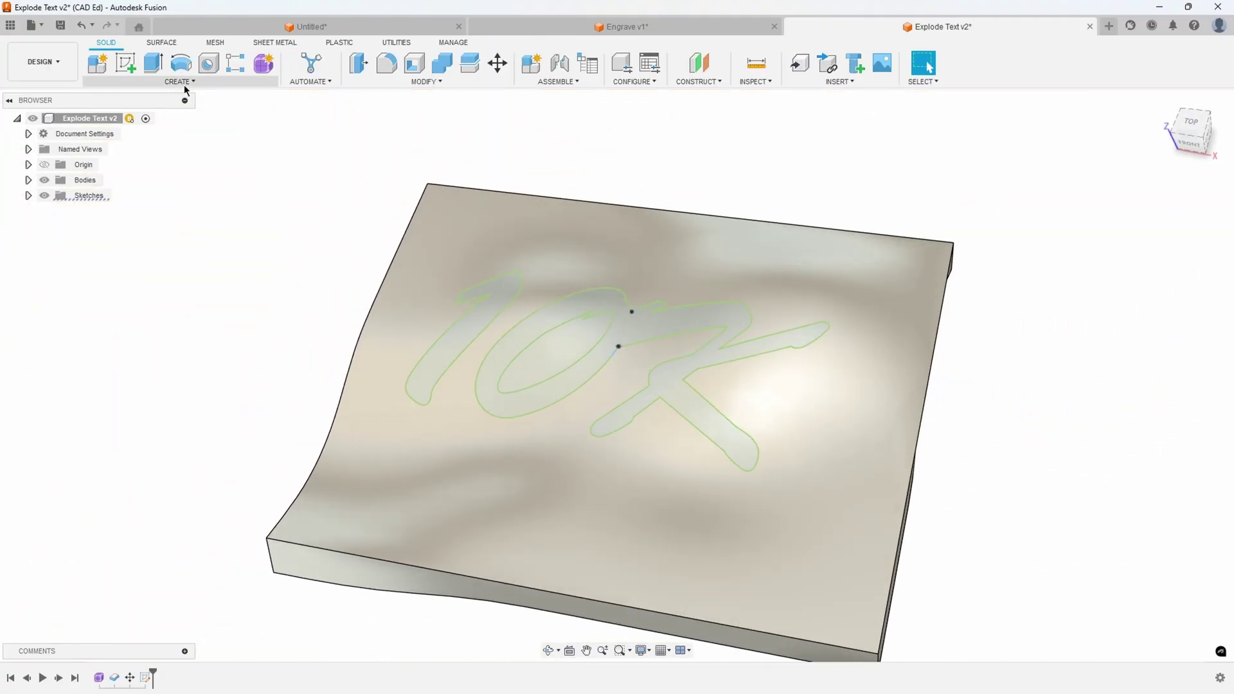
# - Emboss the 1 and the joined 0K profile onto the plate's wavy top face with a 0.079 in depth
pyautogui.click(182, 82)
pyautogui.click(126, 225)
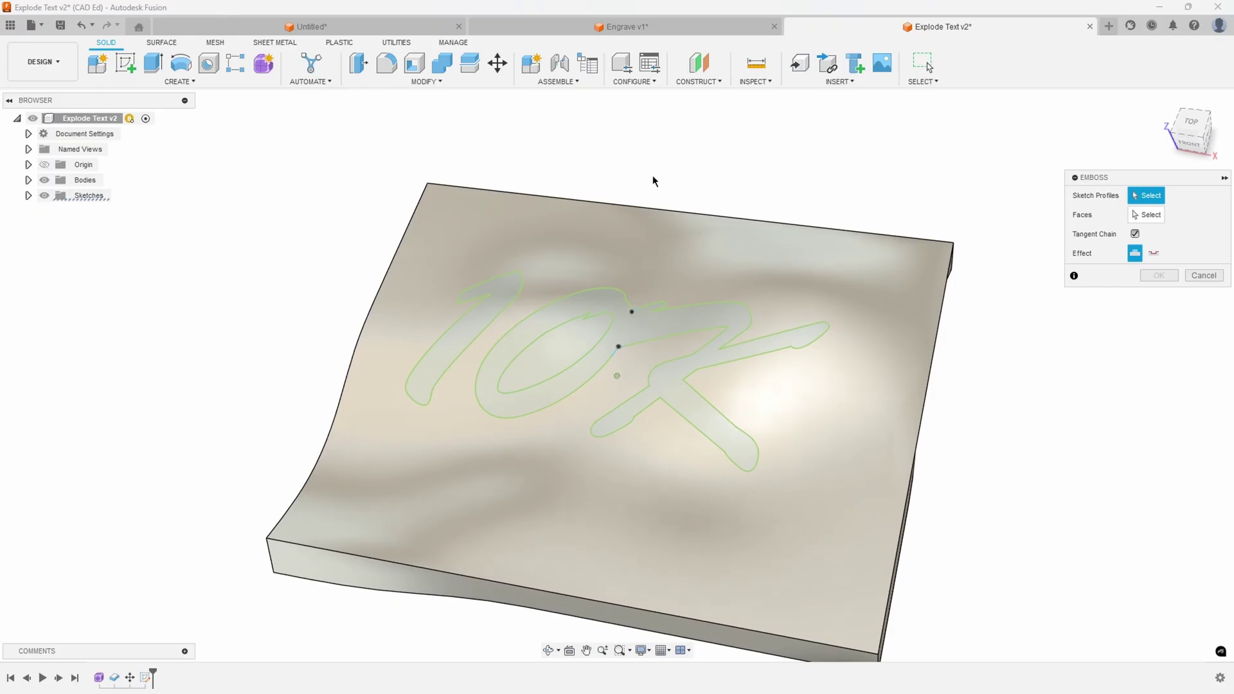
pyautogui.scroll(2, 950, 205)
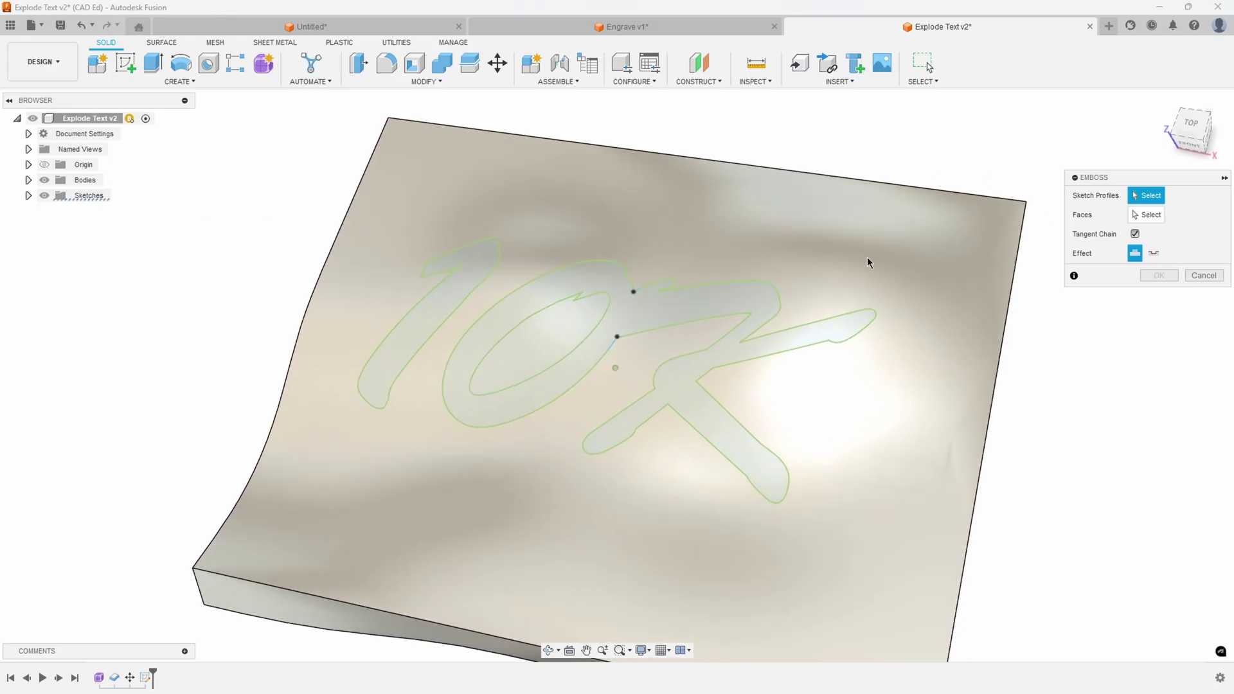
pyautogui.click(443, 286)
pyautogui.click(521, 321)
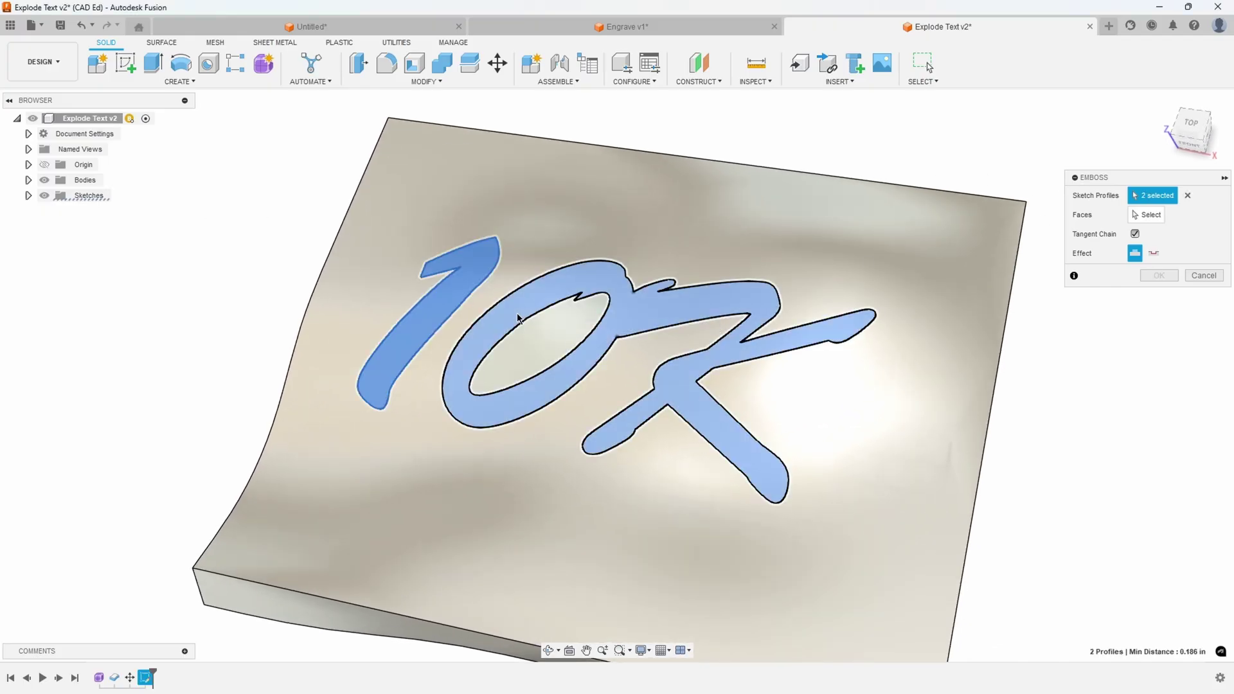
pyautogui.click(1146, 215)
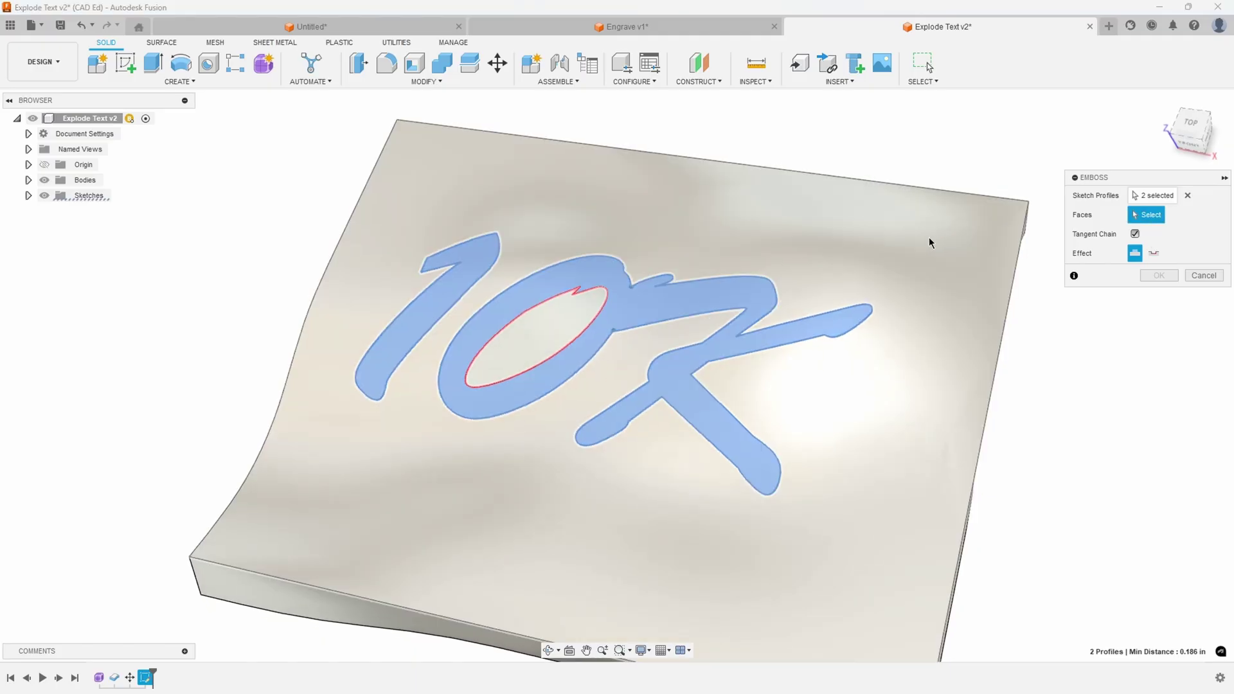
pyautogui.click(973, 360)
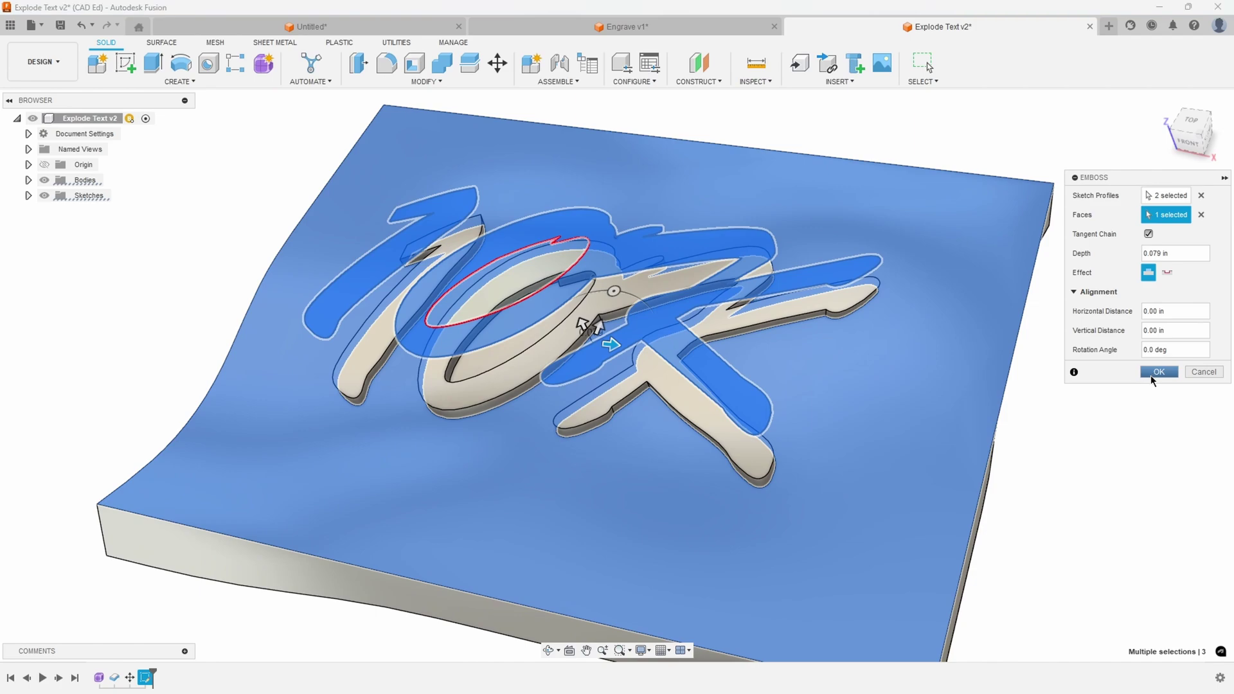
pyautogui.click(1152, 376)
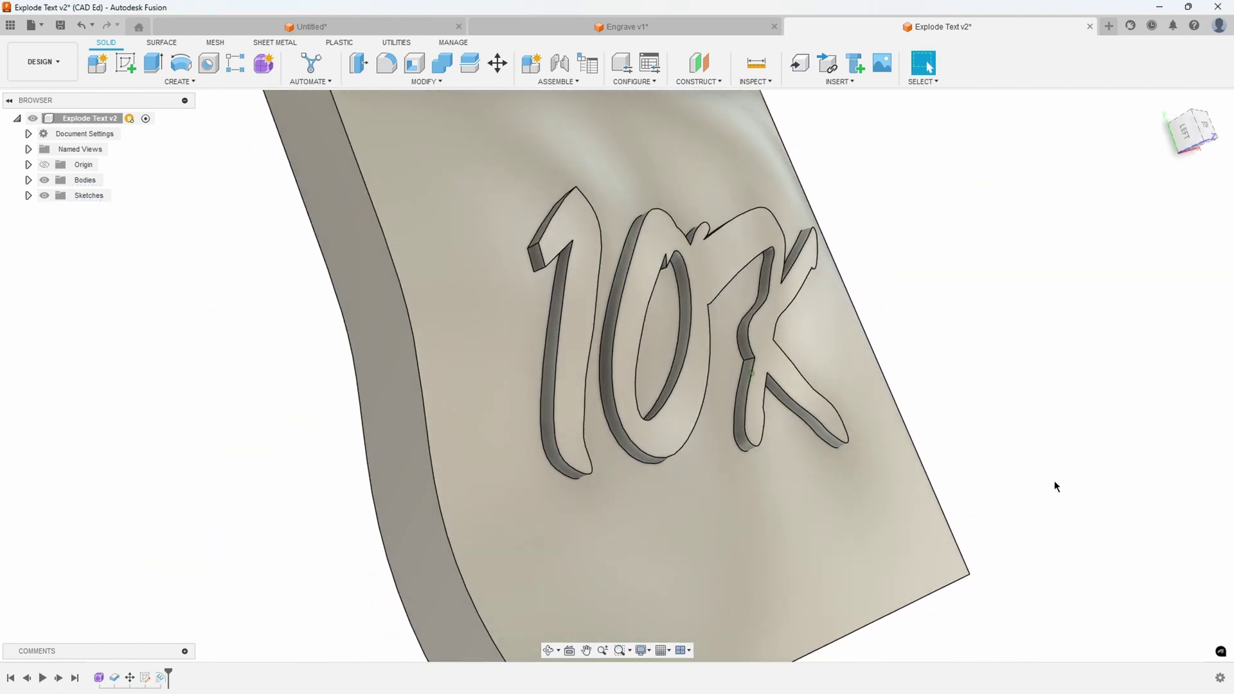
pyautogui.keyDown('shift'); pyautogui.moveTo(1053, 480); pyautogui.dragTo(1084, 534, button='middle'); pyautogui.keyUp('shift')
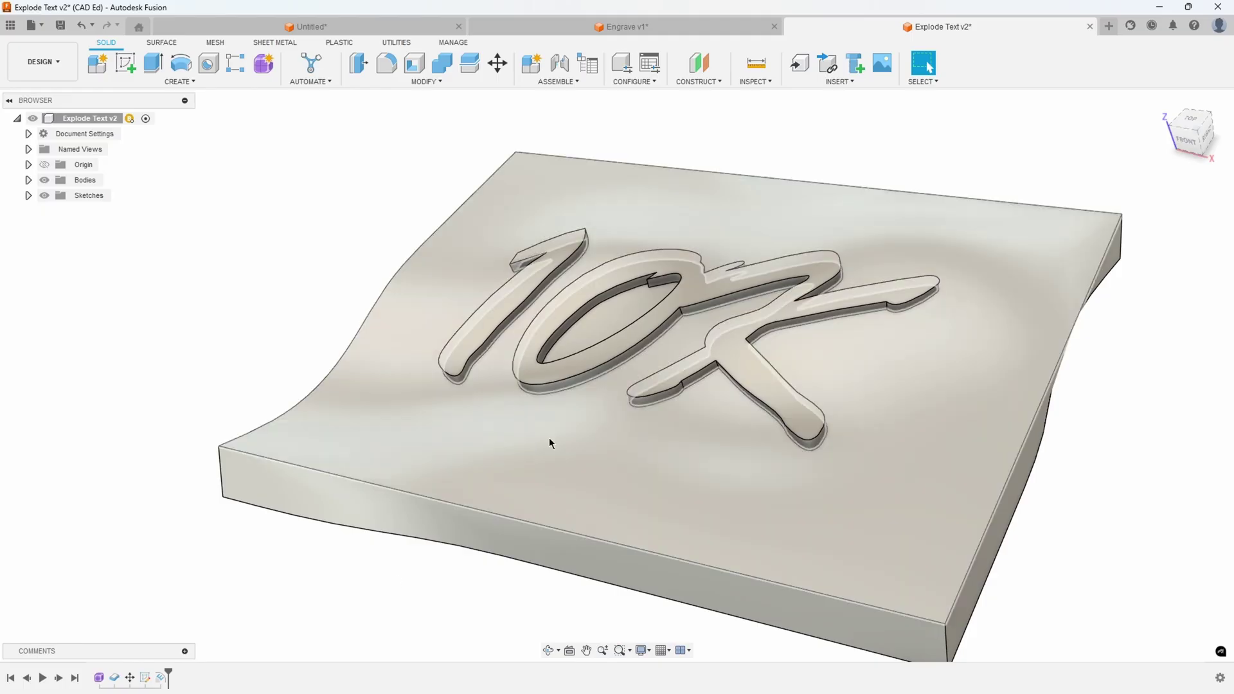
pyautogui.keyDown('shift'); pyautogui.moveTo(300, 596); pyautogui.dragTo(311, 610, button='middle'); pyautogui.keyUp('shift')
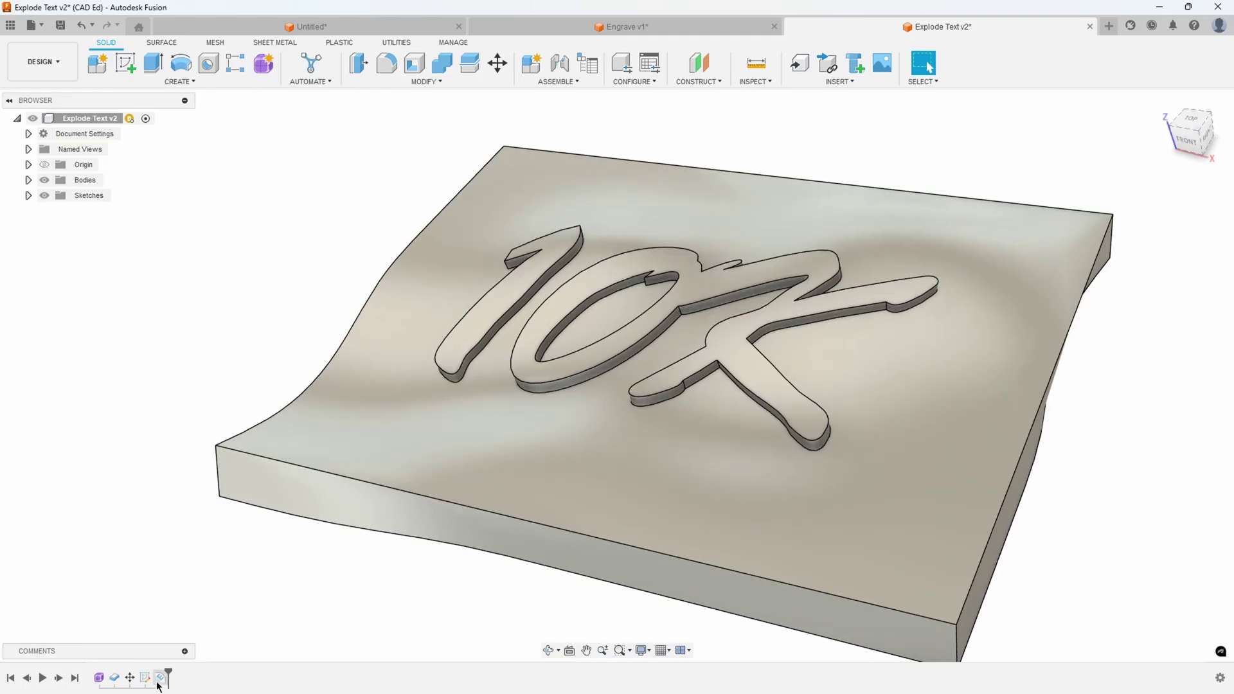
# - Reopen the 10K sketch, examine the options available for the joined 0K profile, finish the sketch and inspect the embossed plate
pyautogui.doubleClick(161, 678)
pyautogui.scroll(-1, 440, 535)
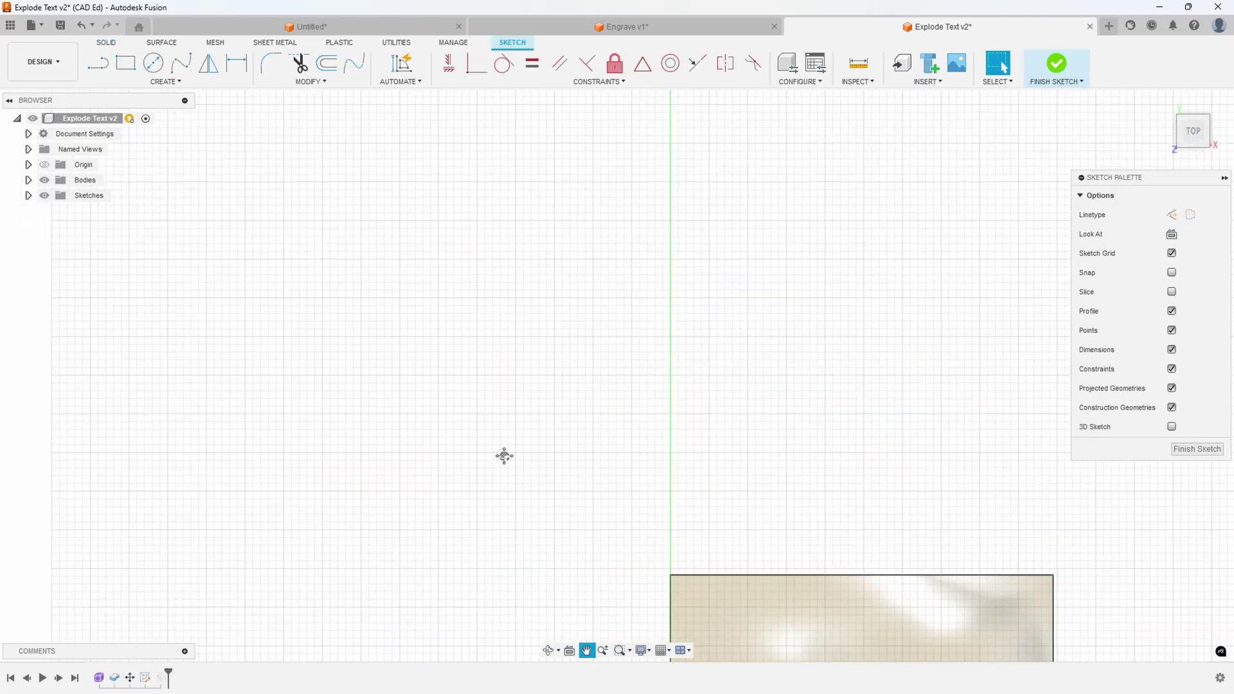
pyautogui.moveTo(504, 457); pyautogui.dragTo(435, 300, button='middle')
pyautogui.moveTo(675, 511); pyautogui.dragTo(562, 382, button='middle')
pyautogui.scroll(3, 632, 413)
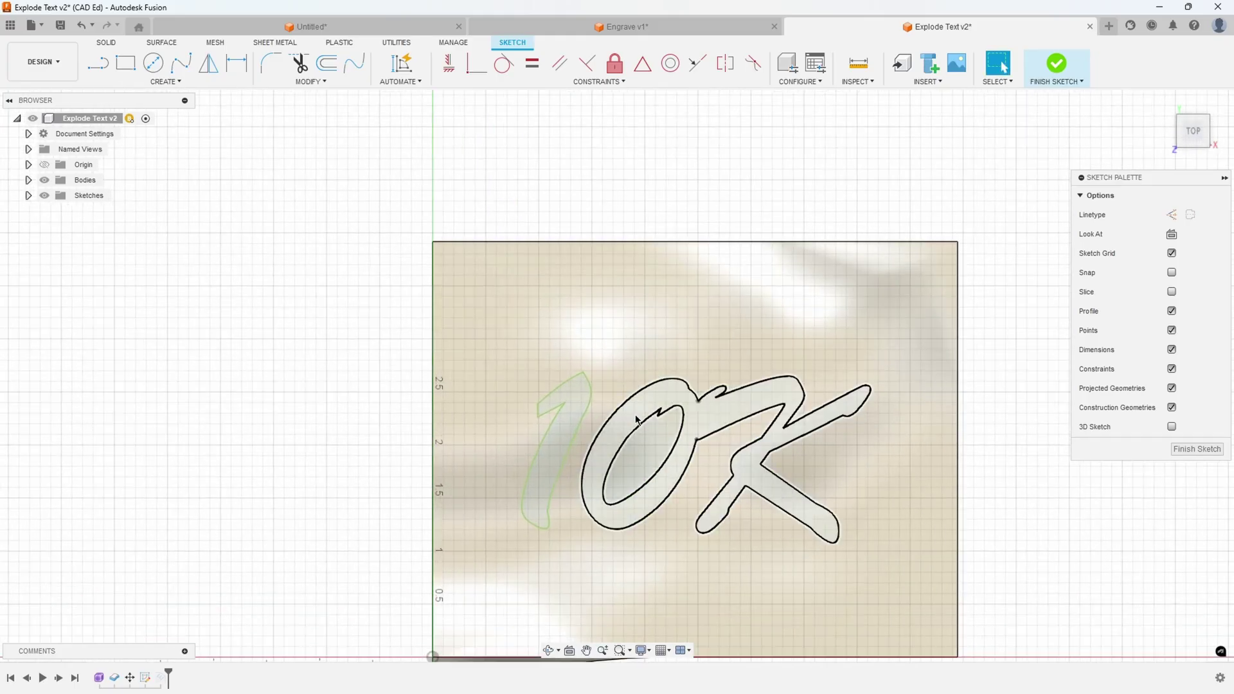
pyautogui.click(668, 397)
pyautogui.rightClick(634, 418)
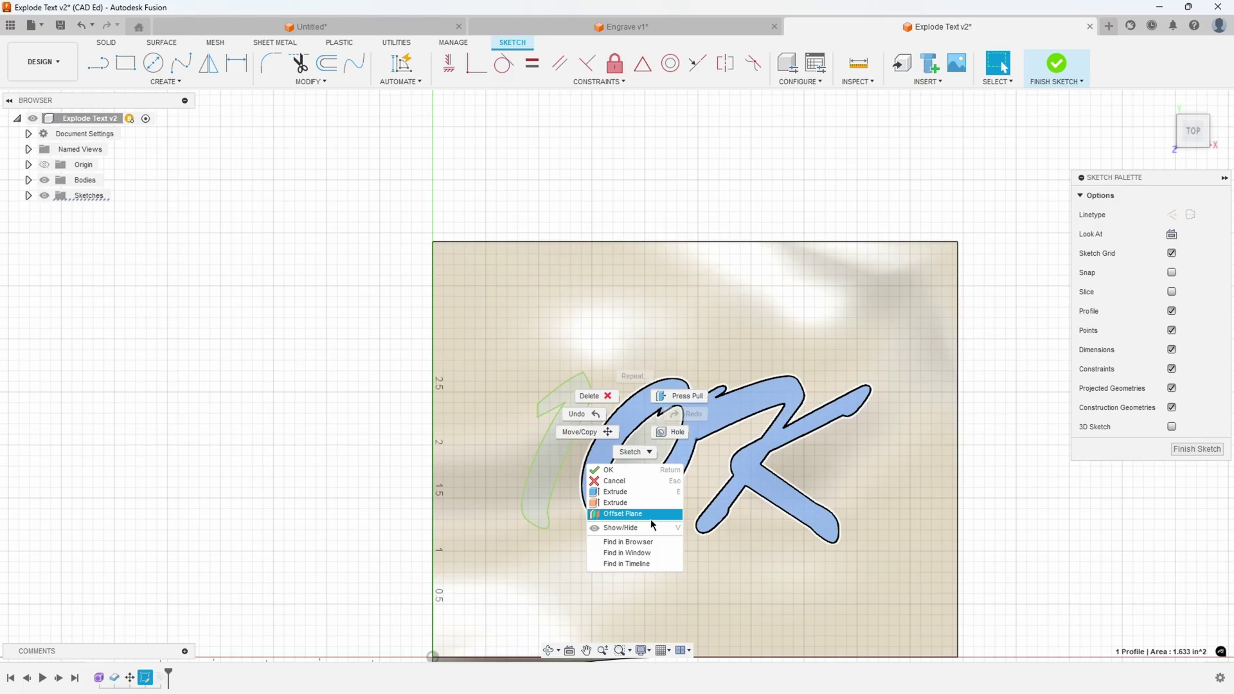
pyautogui.click(360, 405)
pyautogui.click(379, 338)
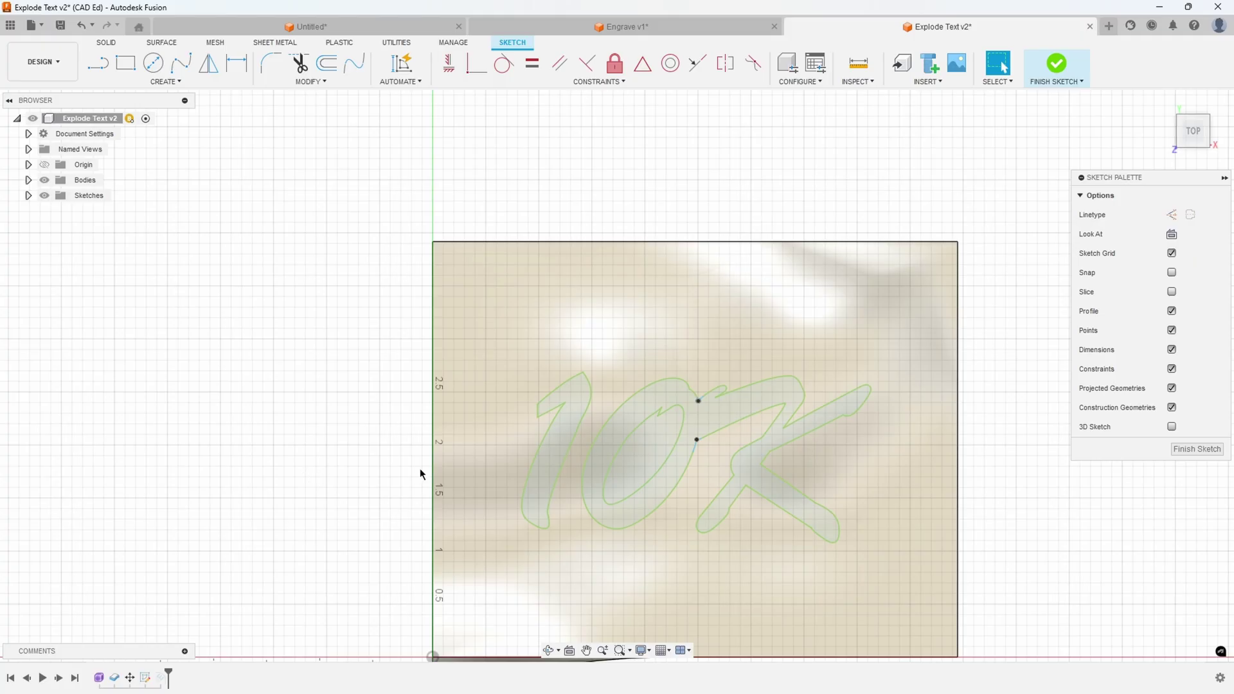
pyautogui.click(1057, 64)
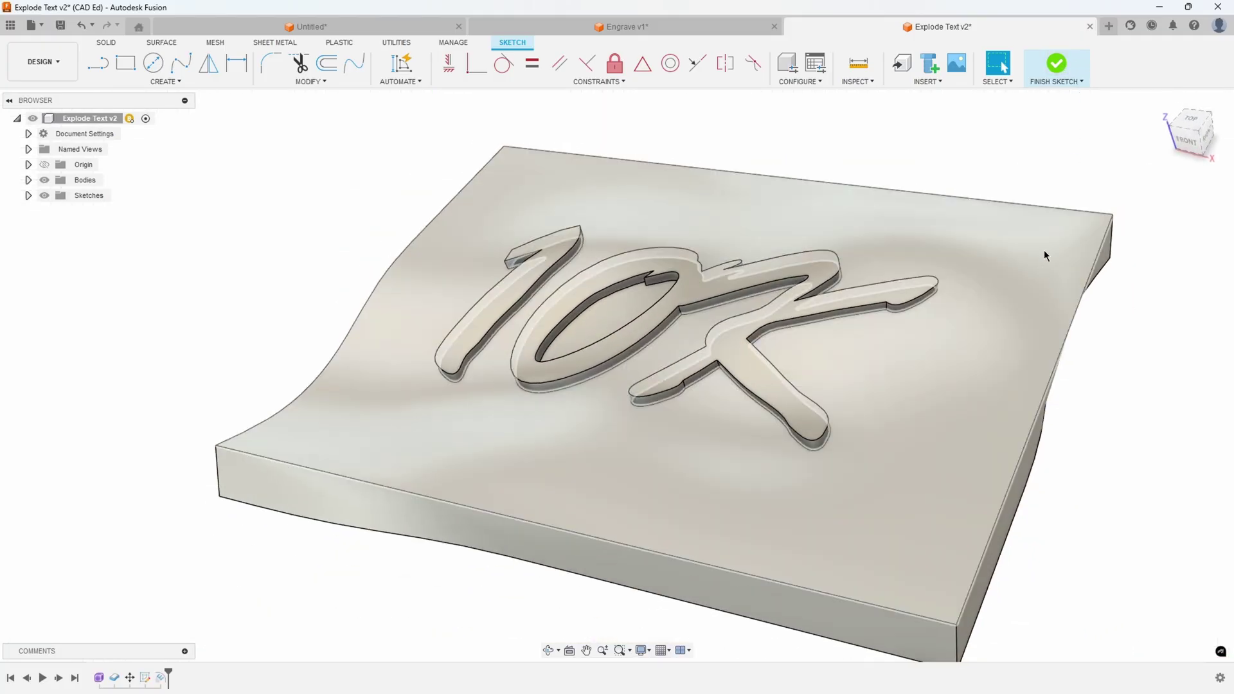
pyautogui.scroll(-2, 329, 232)
pyautogui.keyDown('shift'); pyautogui.moveTo(329, 233); pyautogui.dragTo(248, 481, button='middle'); pyautogui.keyUp('shift')
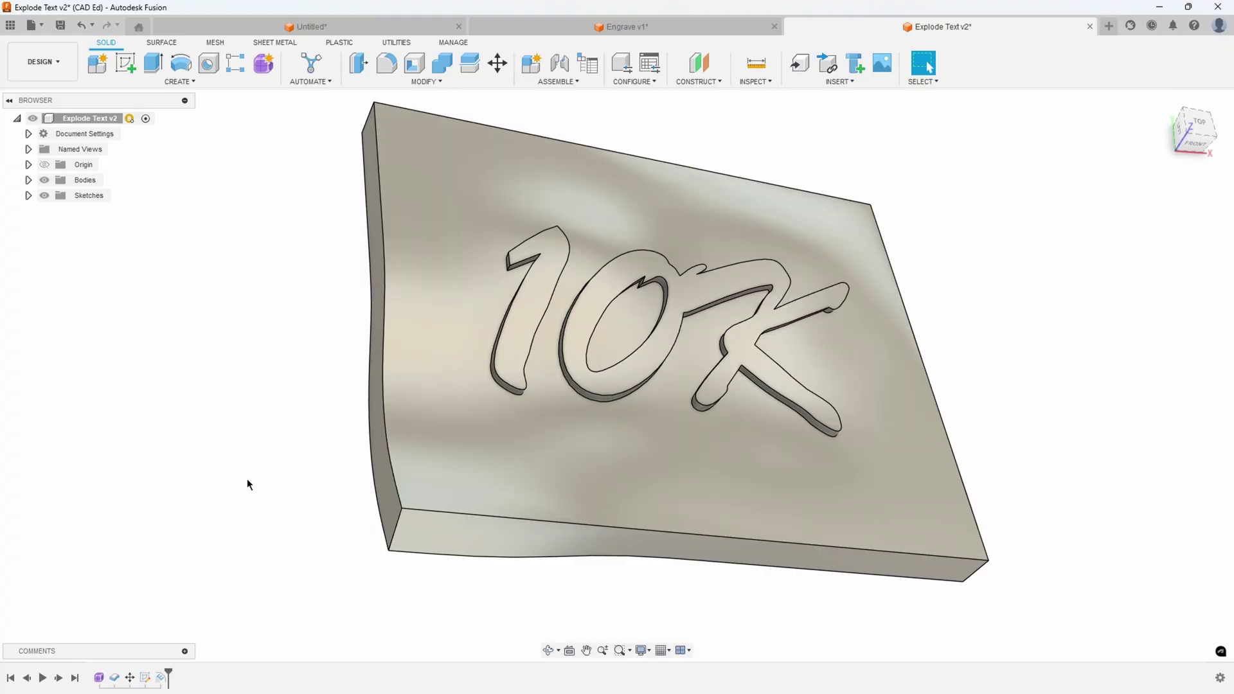
pyautogui.keyDown('shift'); pyautogui.moveTo(94, 473); pyautogui.dragTo(94, 468, button='middle'); pyautogui.keyUp('shift')
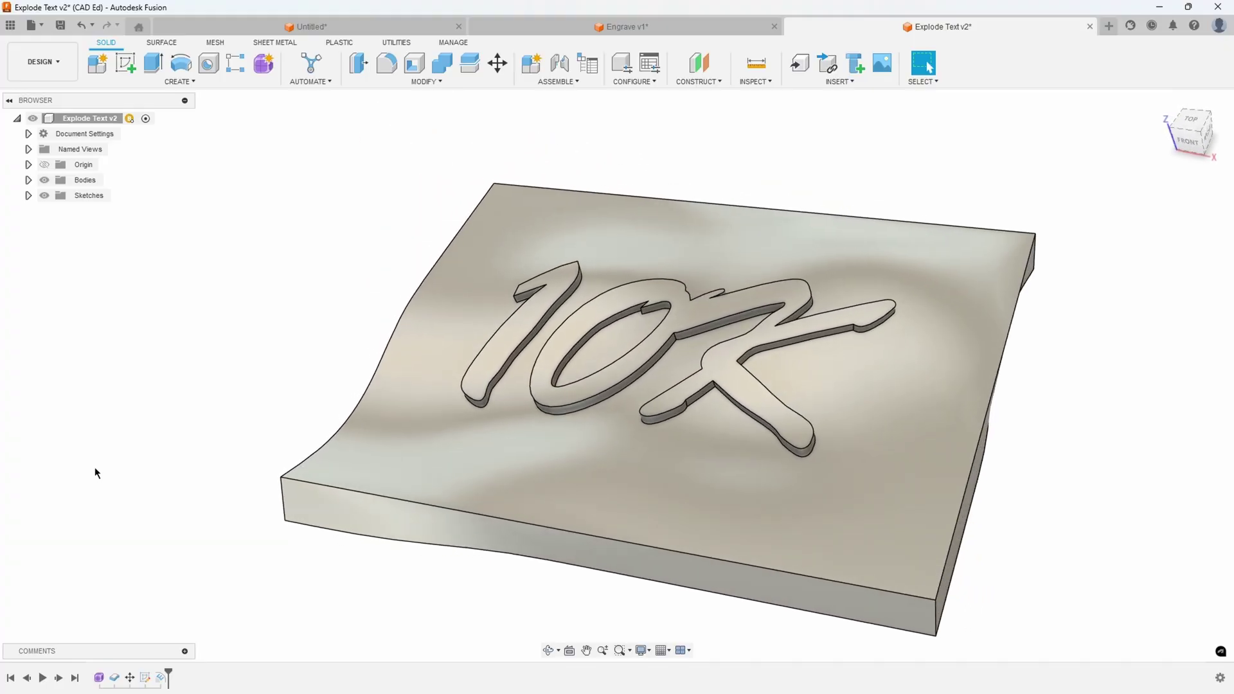